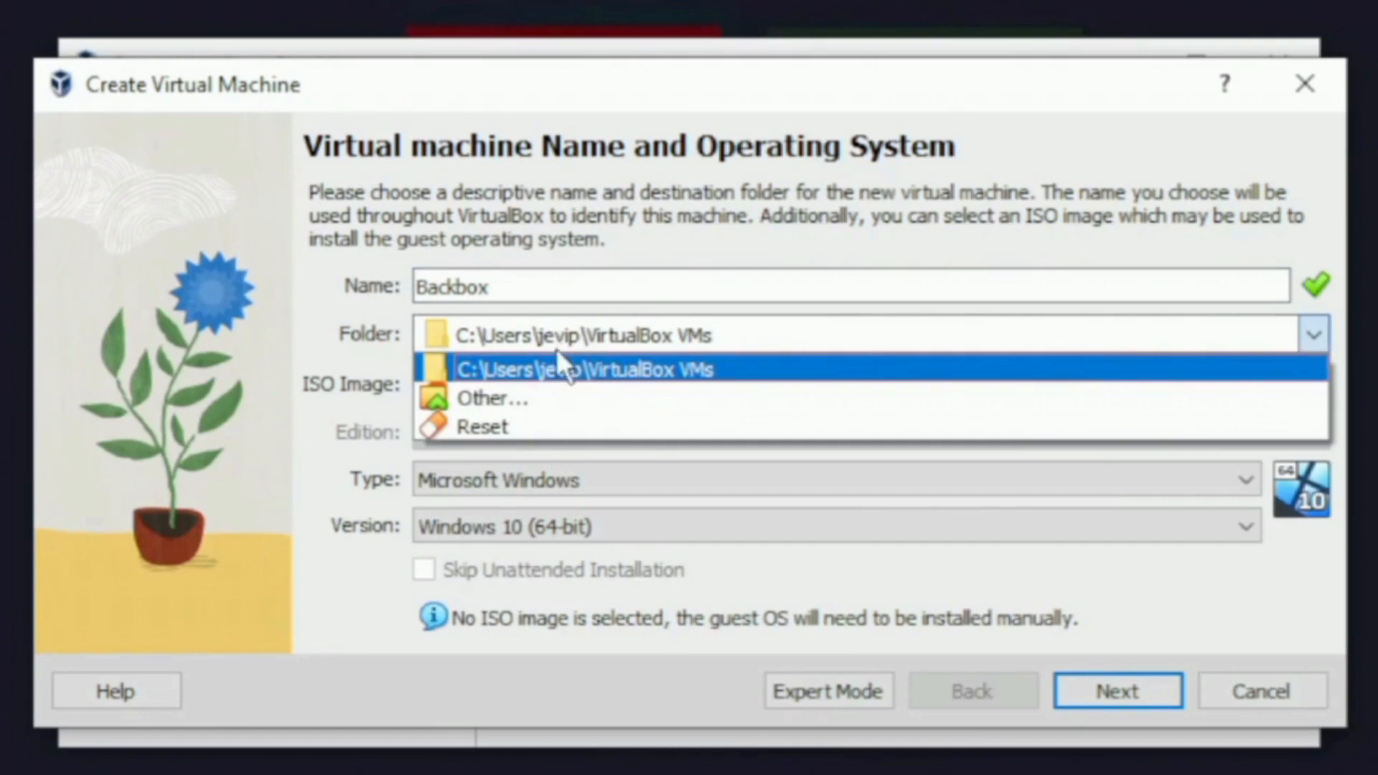
- Store the Backbox machine in the Desktop\Virtual os folder
left_click(545, 396)
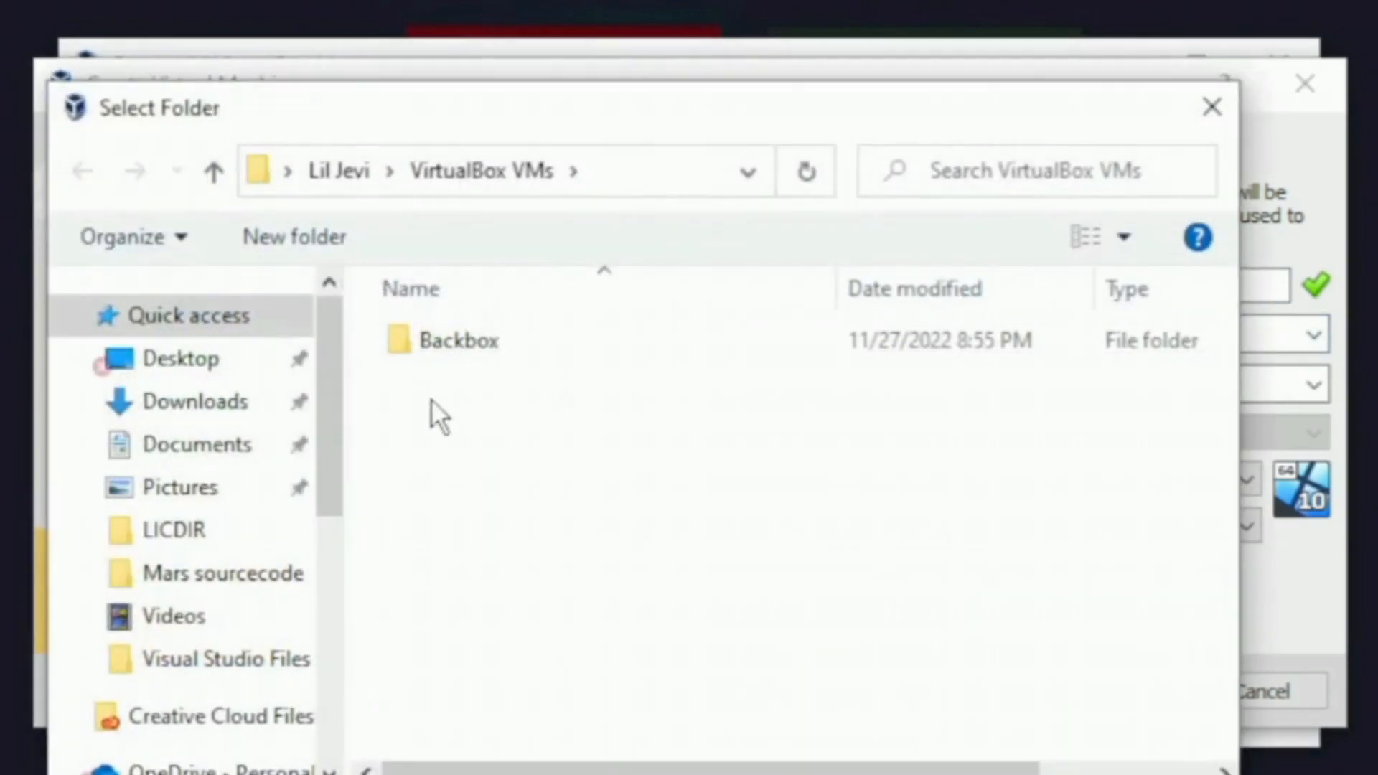
left_click(219, 370)
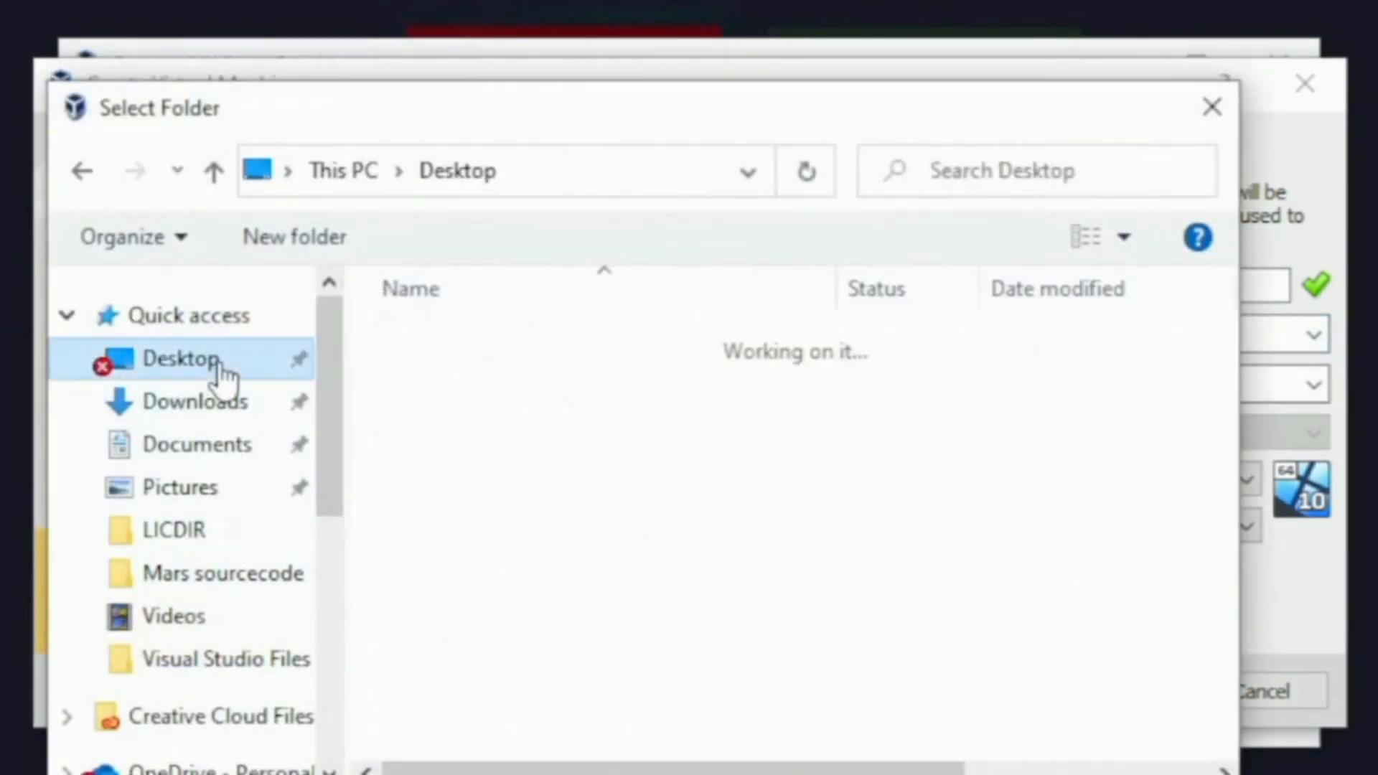
scroll(595, 468, "down", 1)
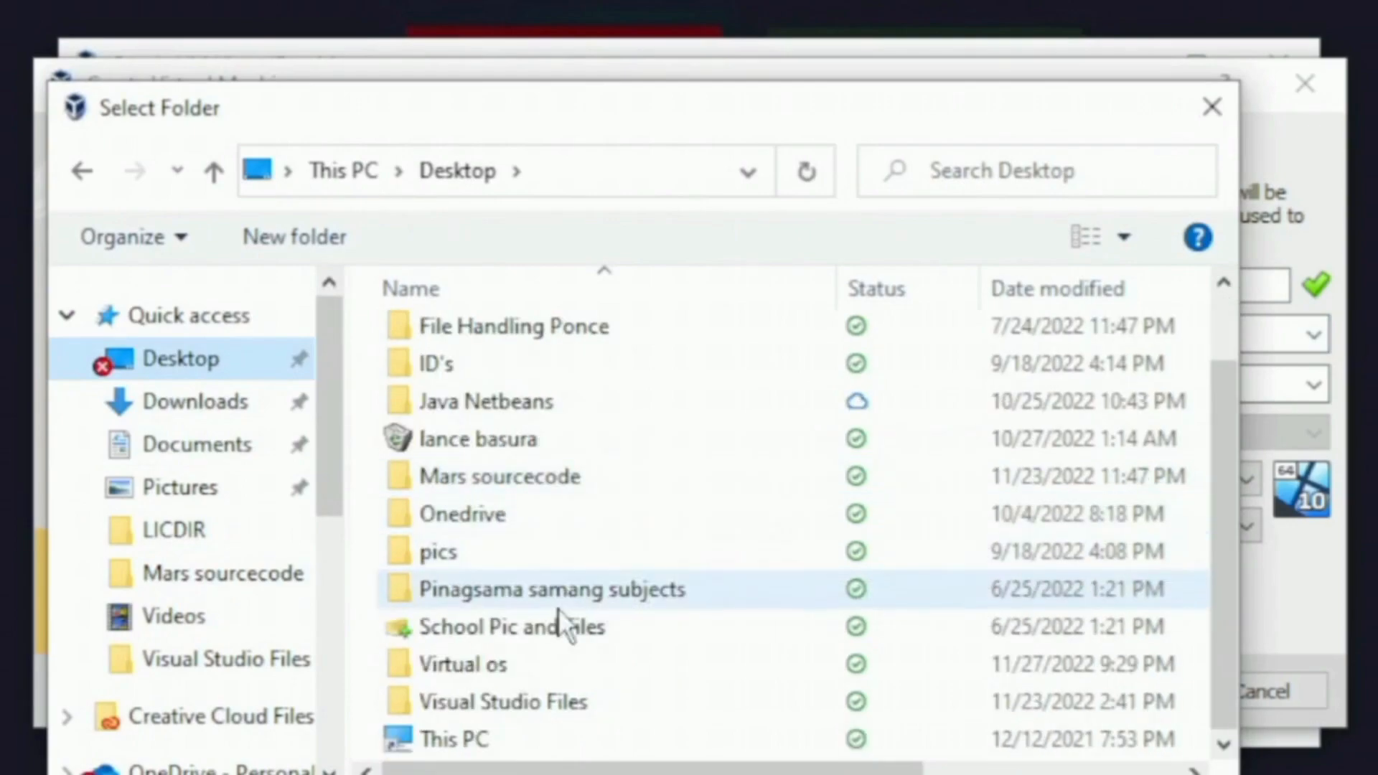
left_click(541, 668)
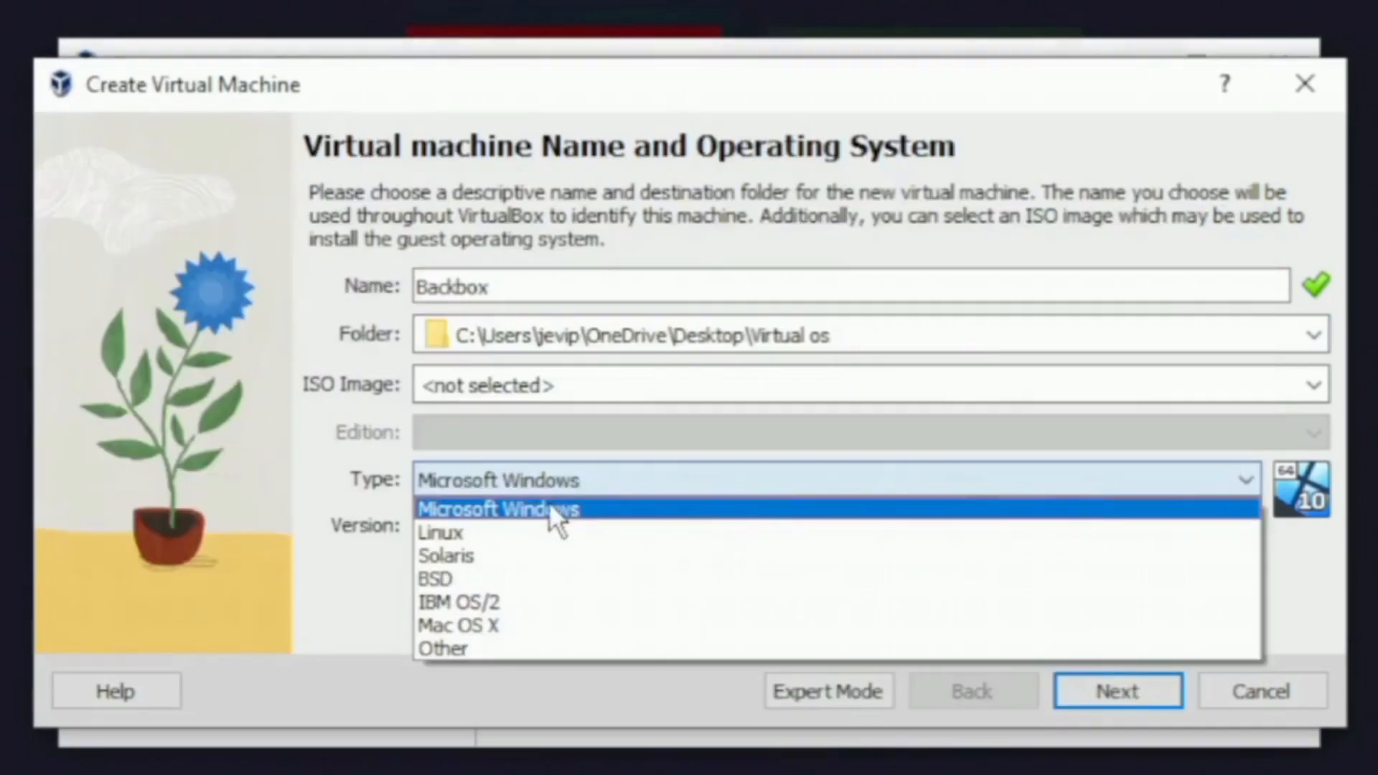
- Set the machine type to Linux and the version to Ubuntu (64-bit)
left_click(479, 527)
left_click(514, 531)
scroll(602, 615, "down", 1)
scroll(603, 621, "down", 9)
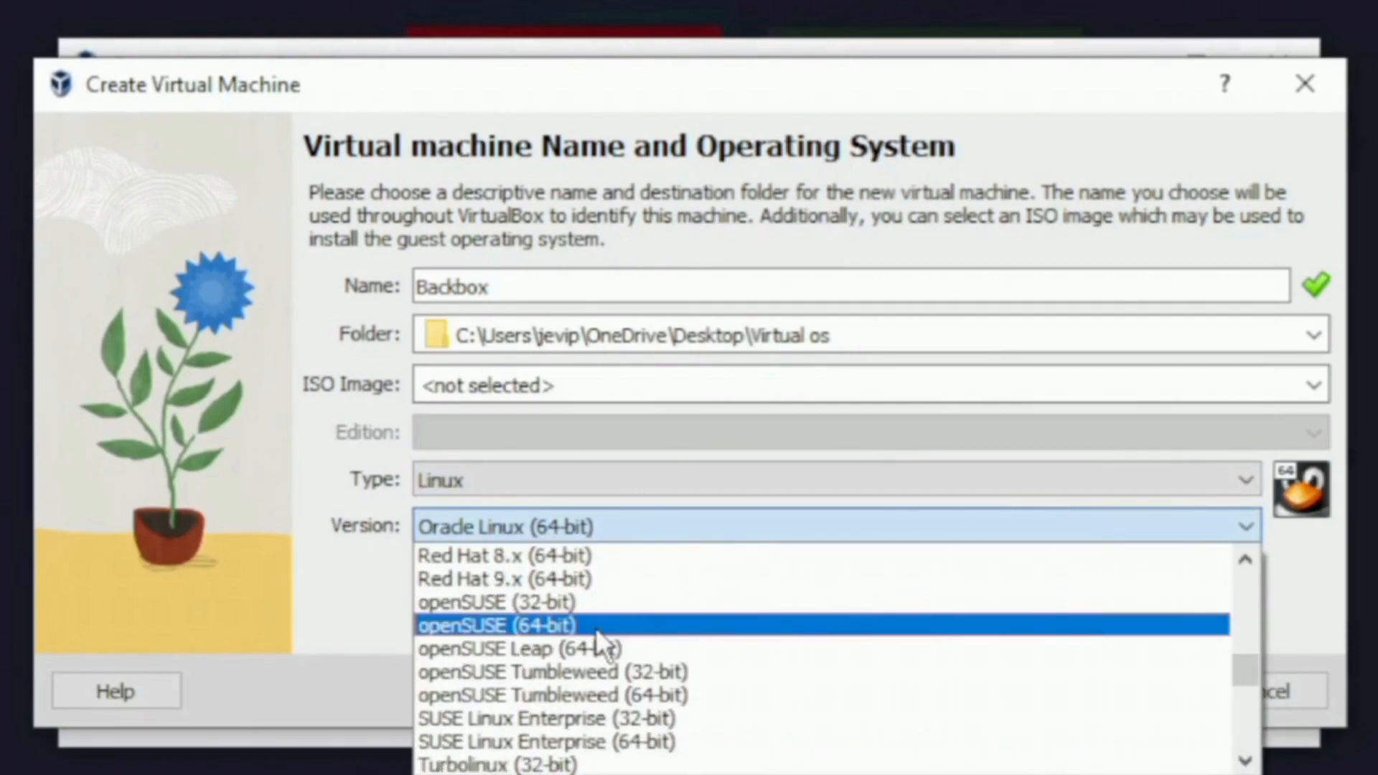
left_click(596, 628)
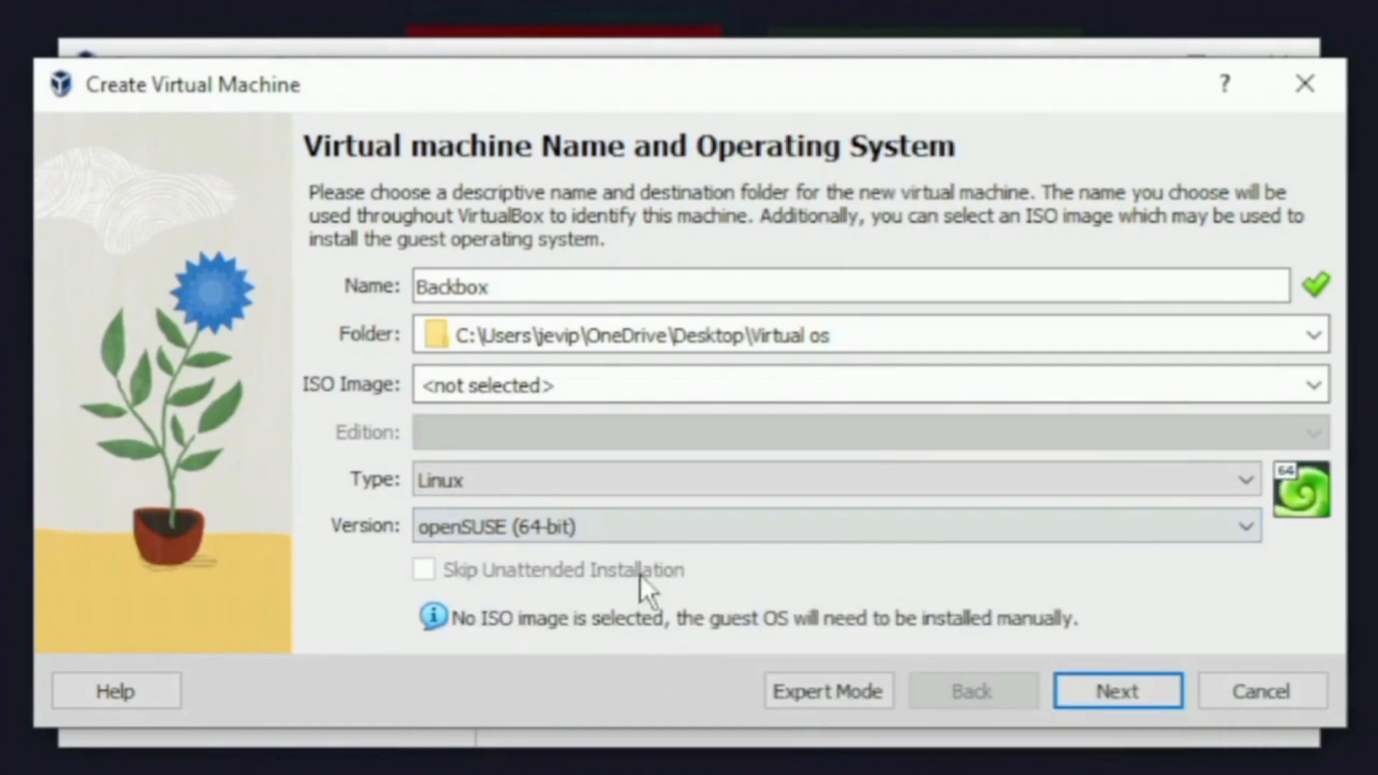
left_click(618, 531)
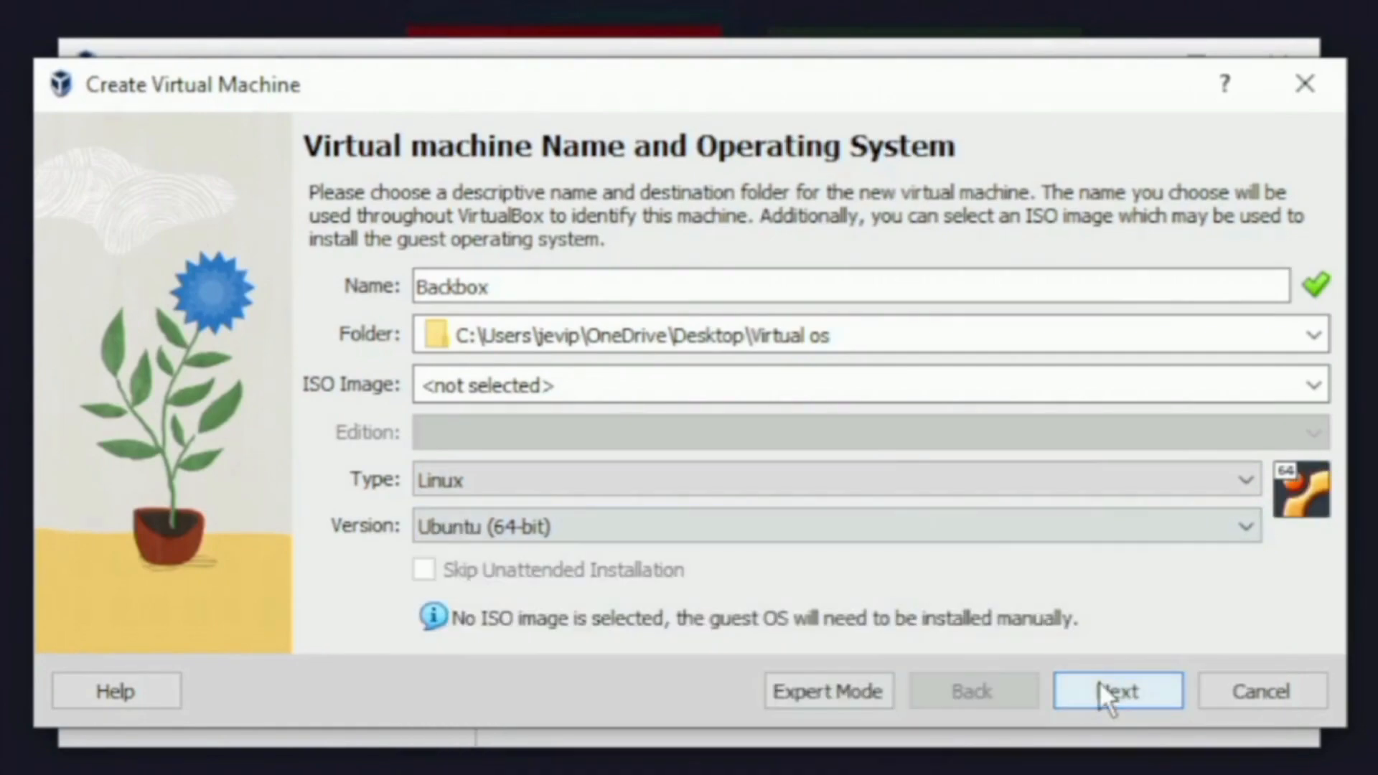
left_click(1102, 682)
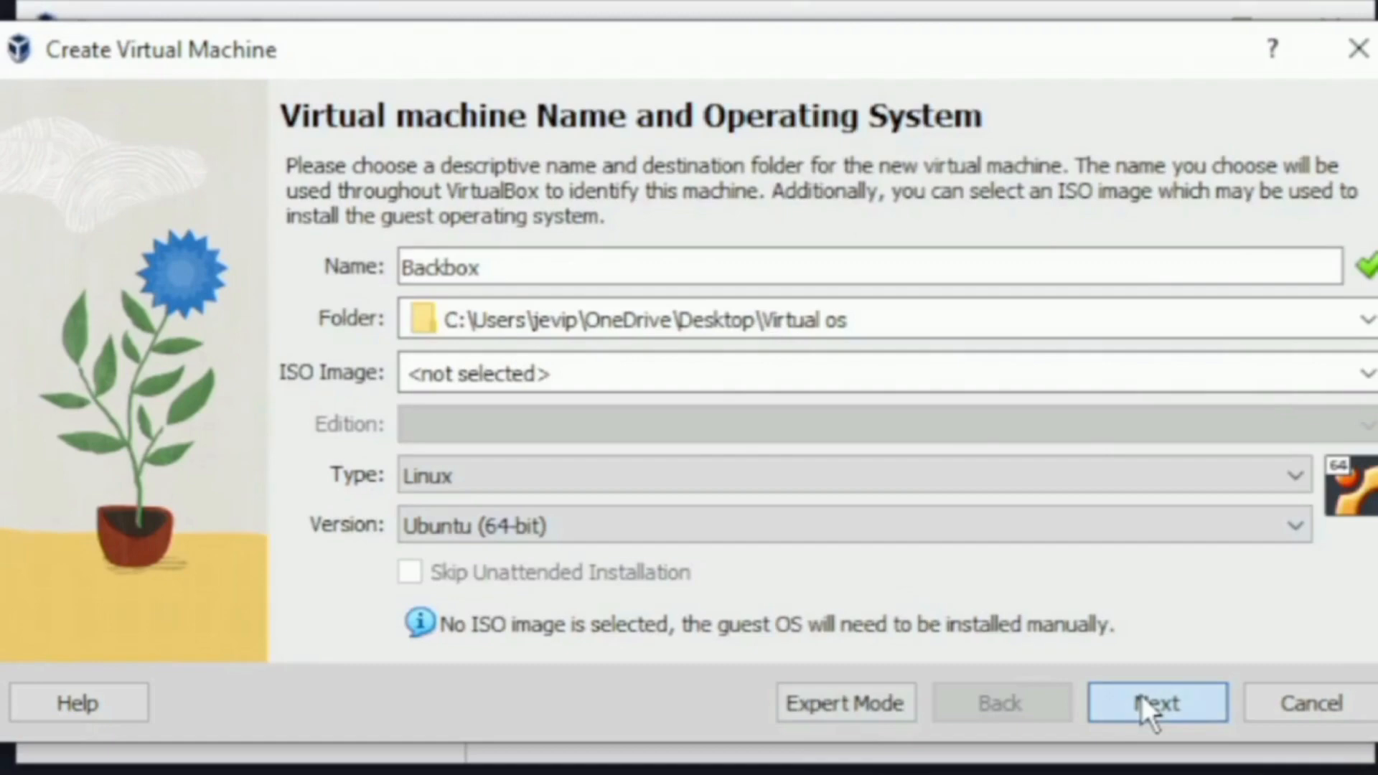
- Give Backbox 3000 MB base memory and a 25.00 GB disk, and finish creating it
left_click(1100, 681)
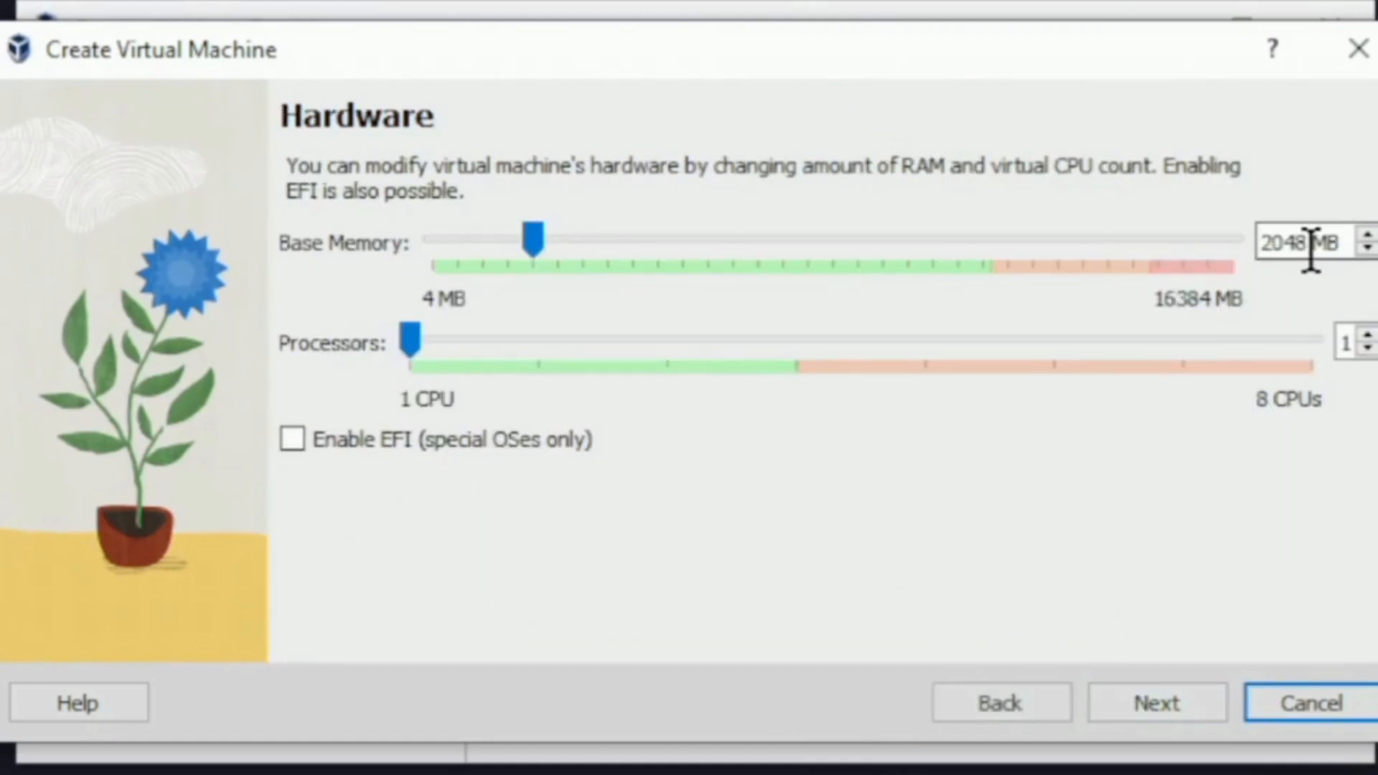
left_click_drag(1310, 244, 1220, 254)
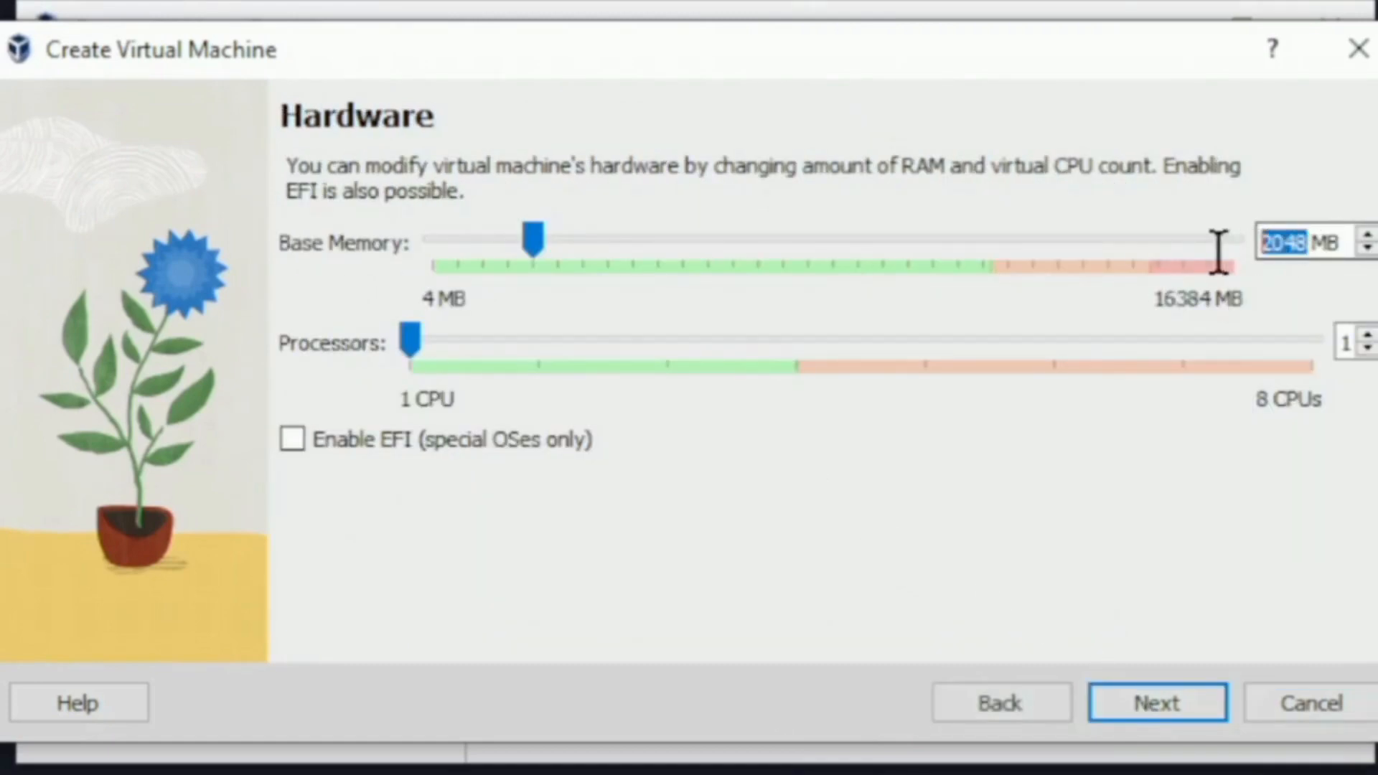
type("3000")
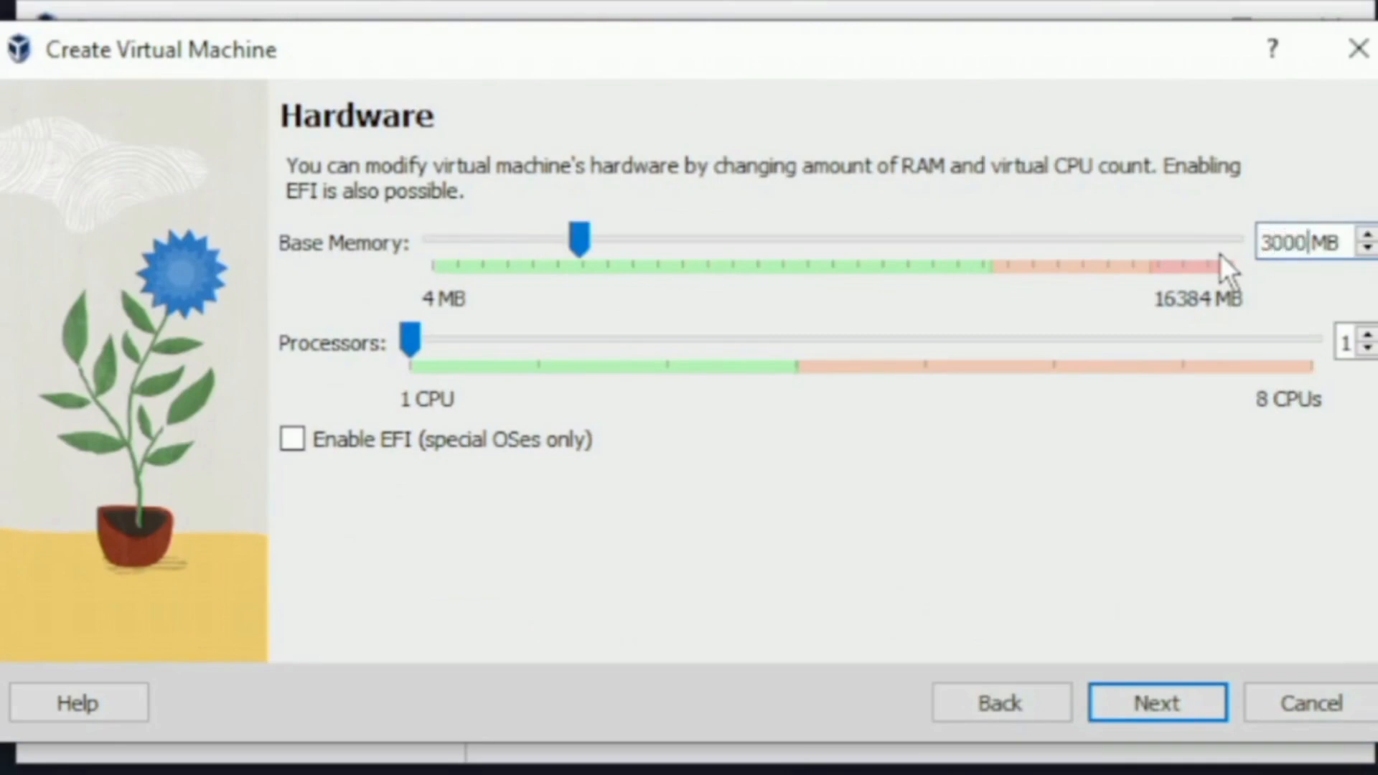
left_click(1156, 701)
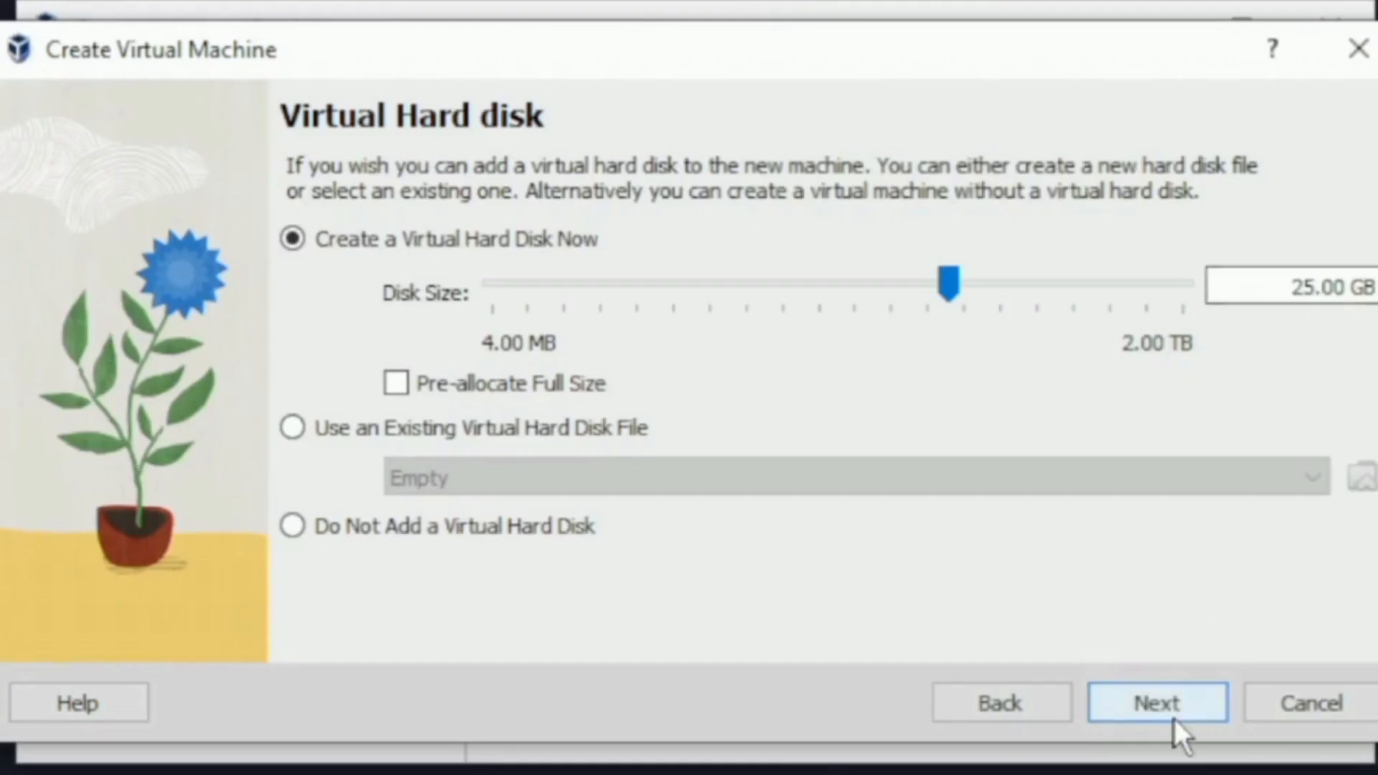
left_click(1174, 710)
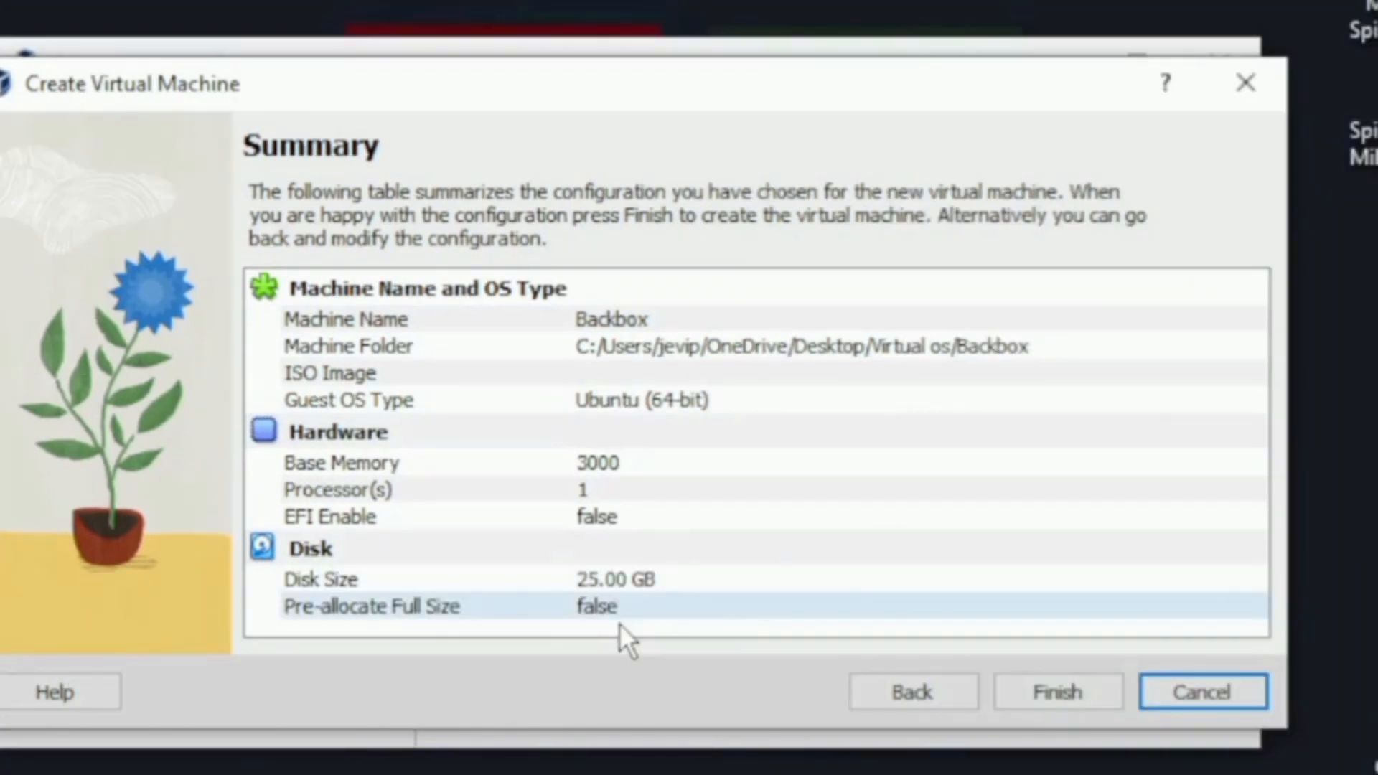
left_click(1157, 703)
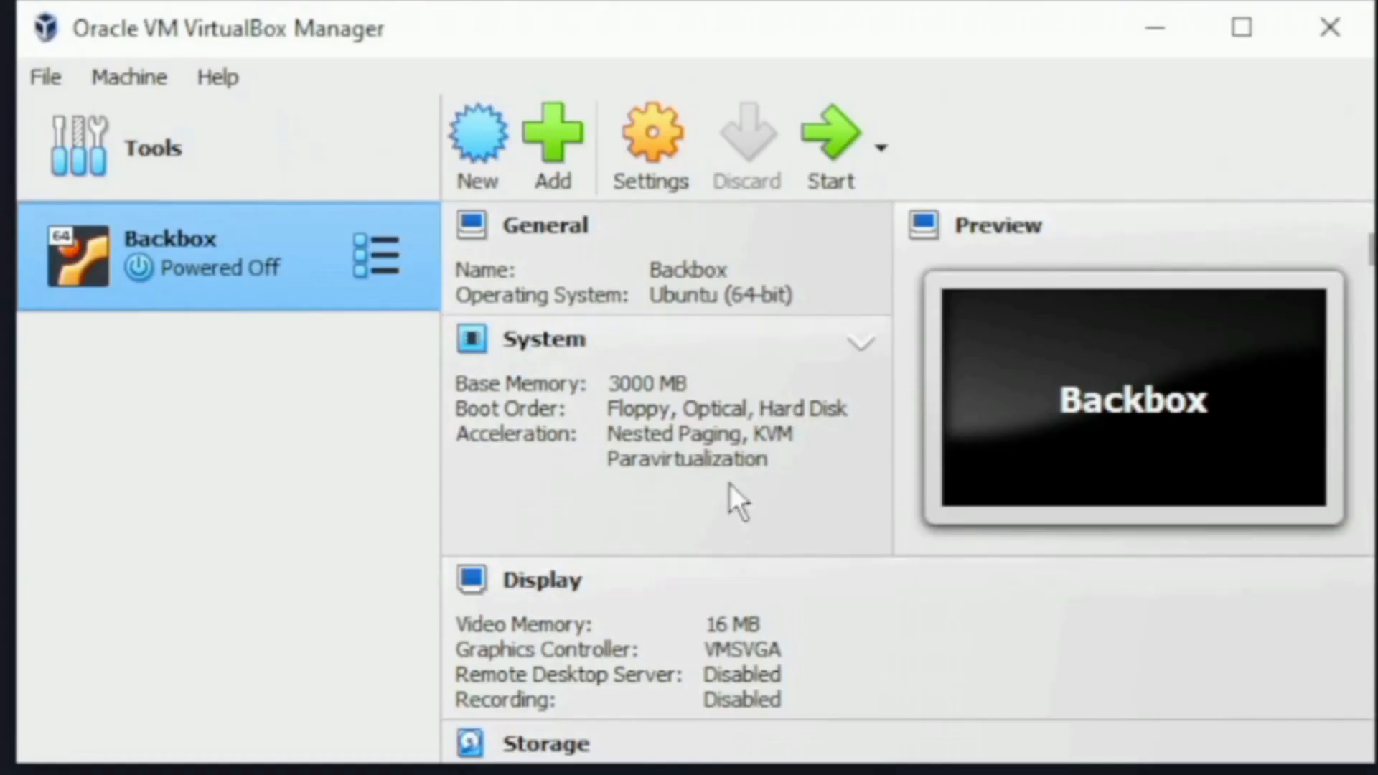
left_click(47, 80)
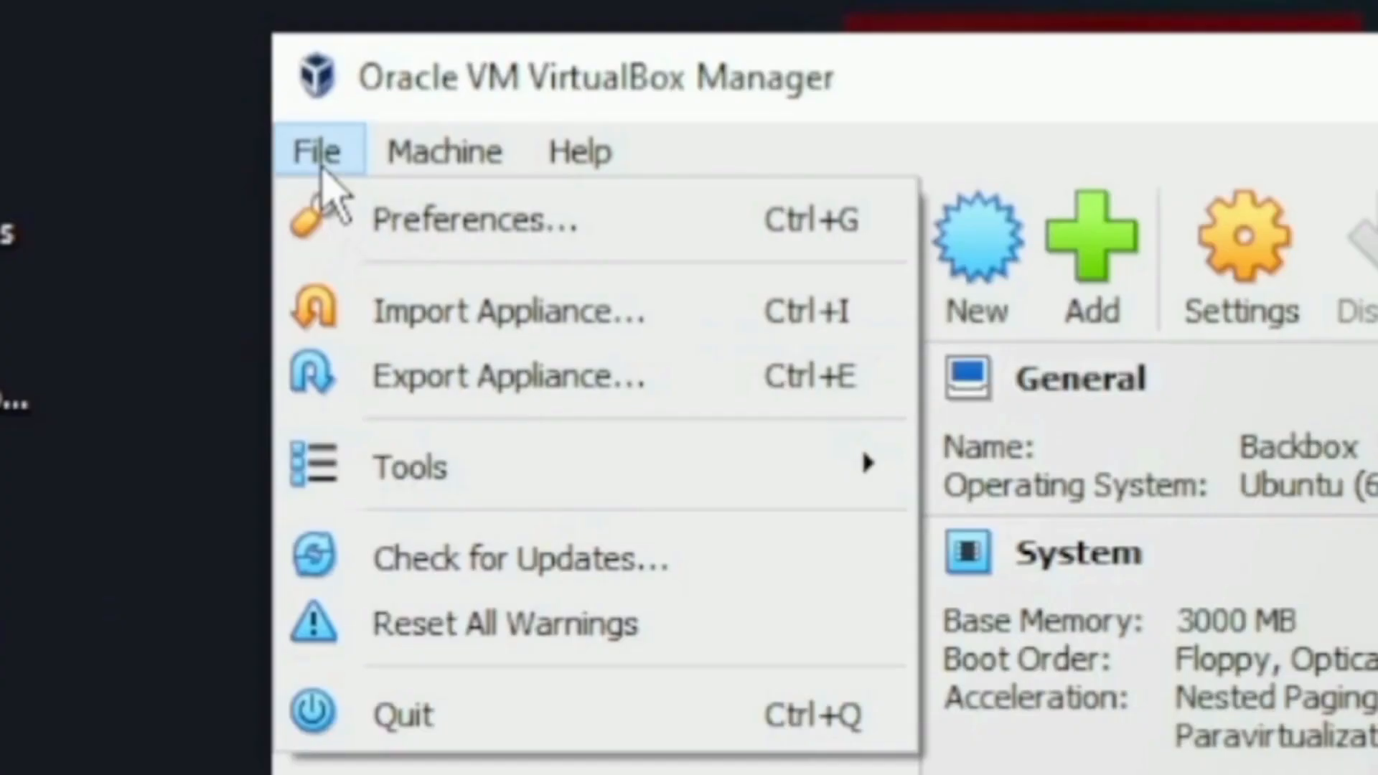
- Open Backbox's storage settings and select the empty IDE optical drive
mouse_move(475, 153)
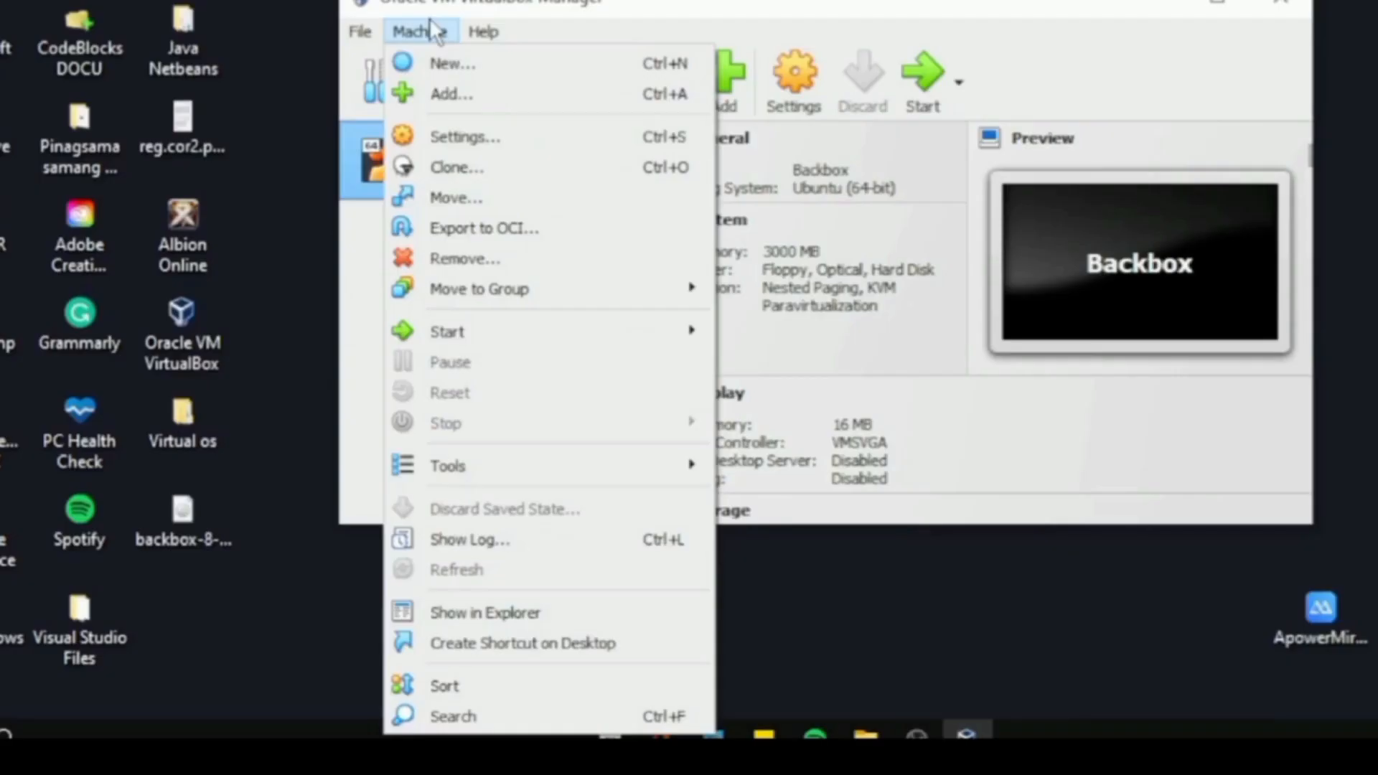
mouse_move(483, 31)
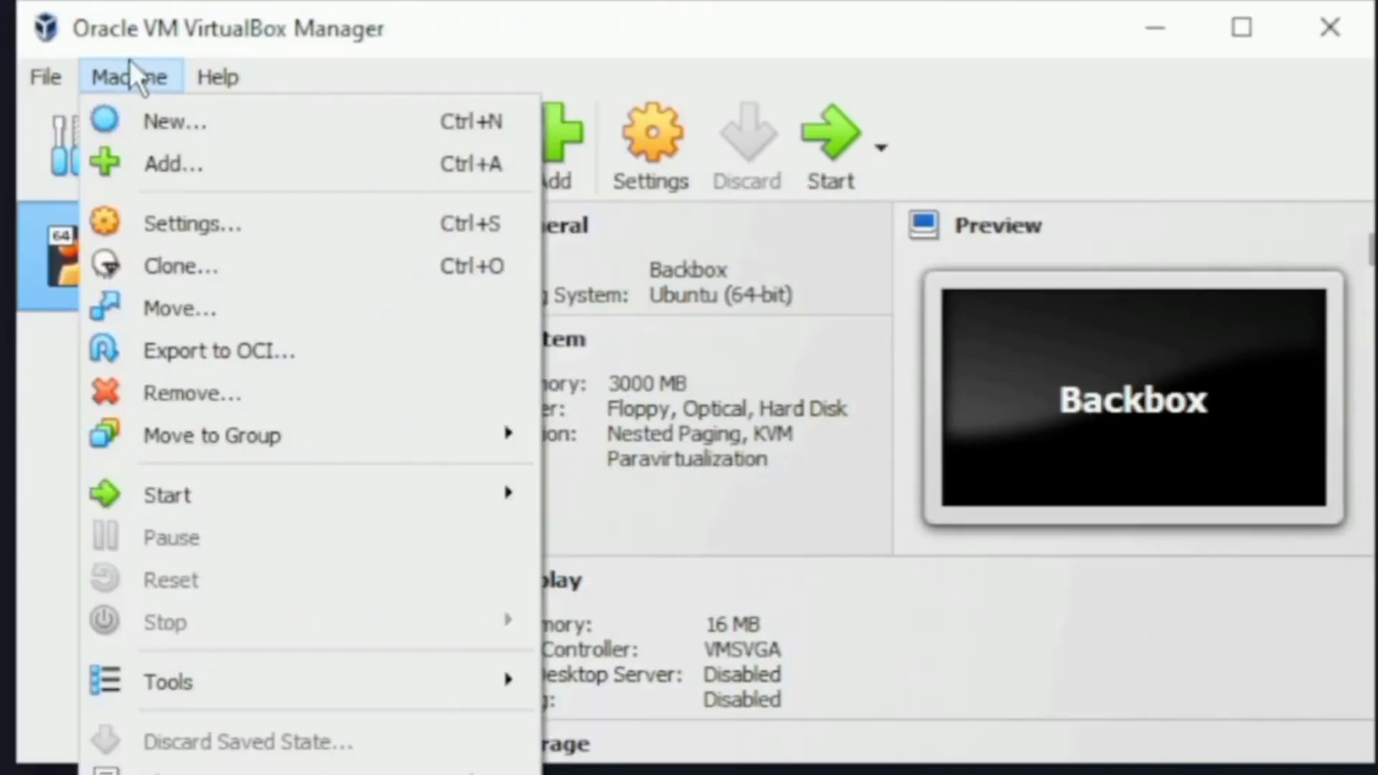
left_click(1046, 55)
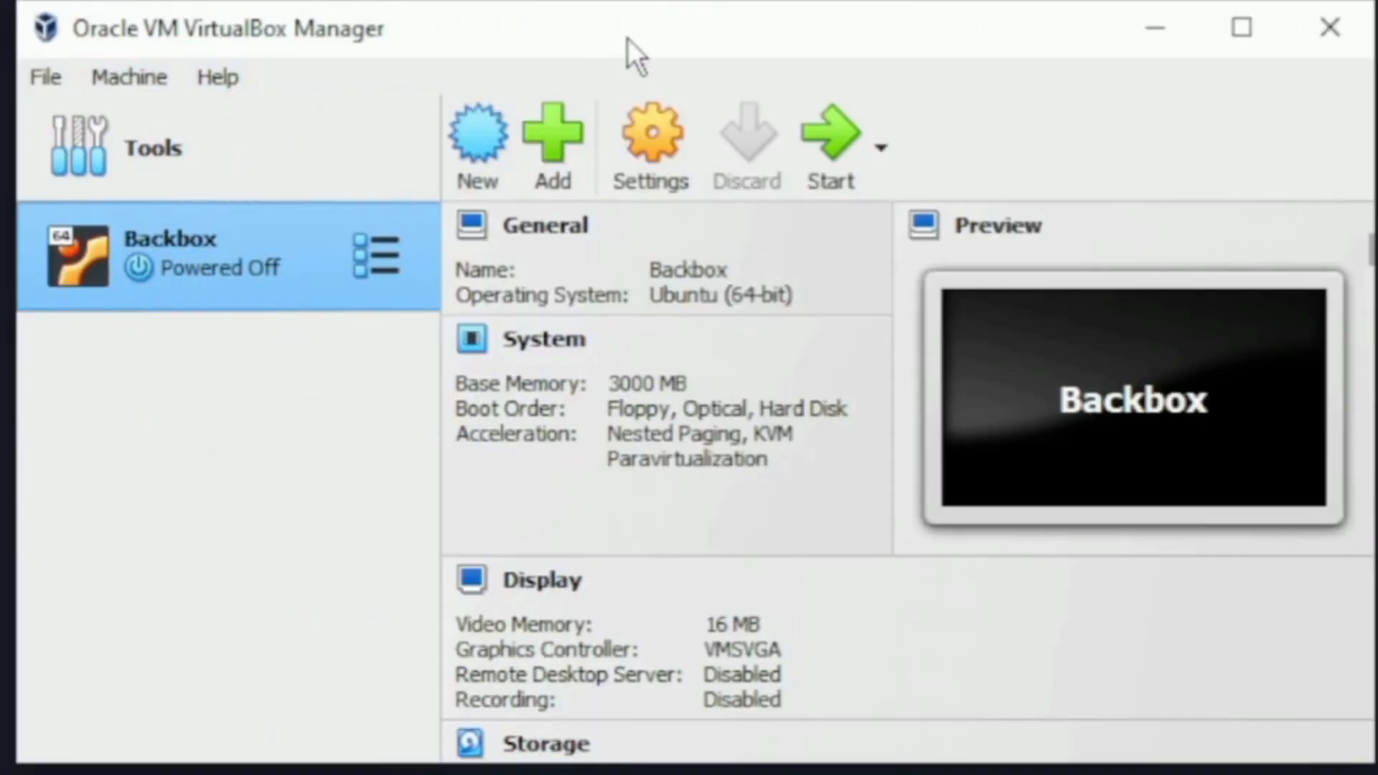
left_click(649, 133)
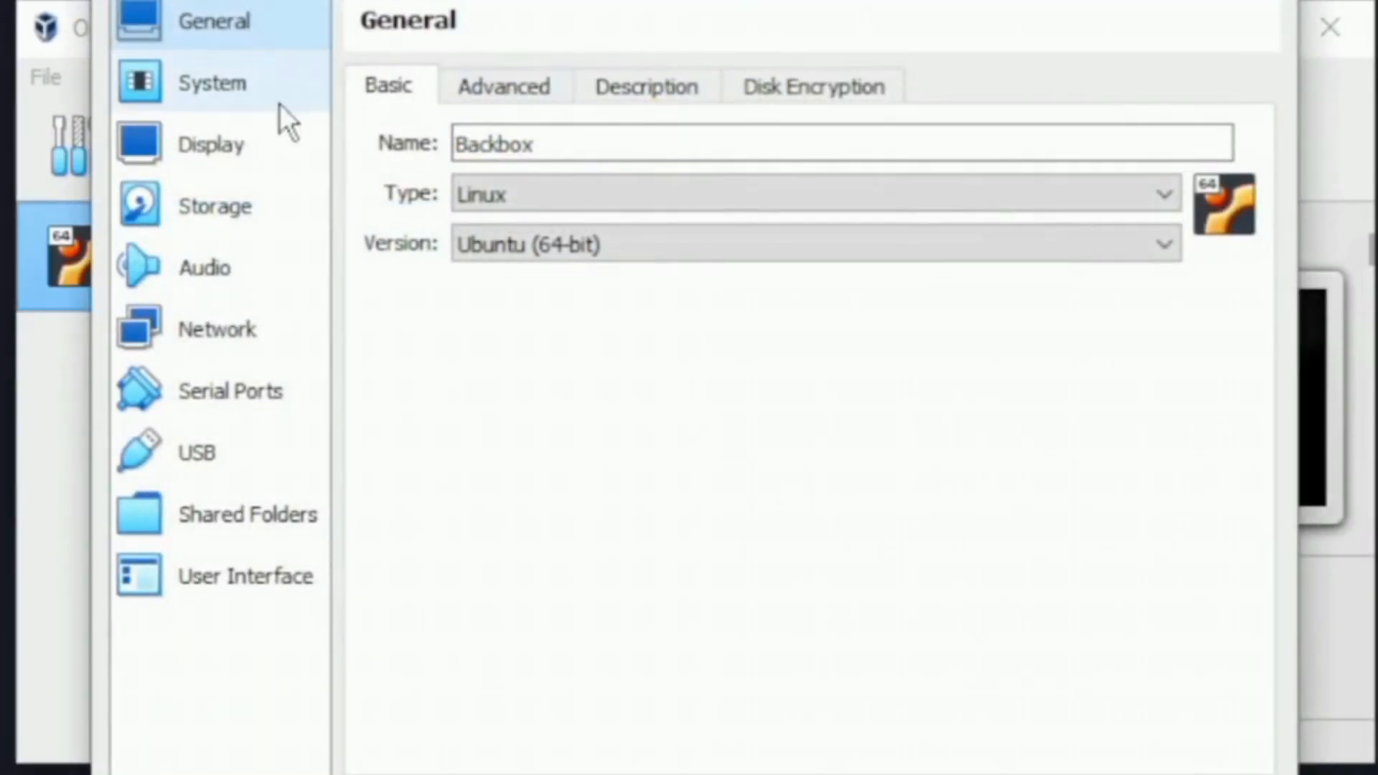
left_click(227, 208)
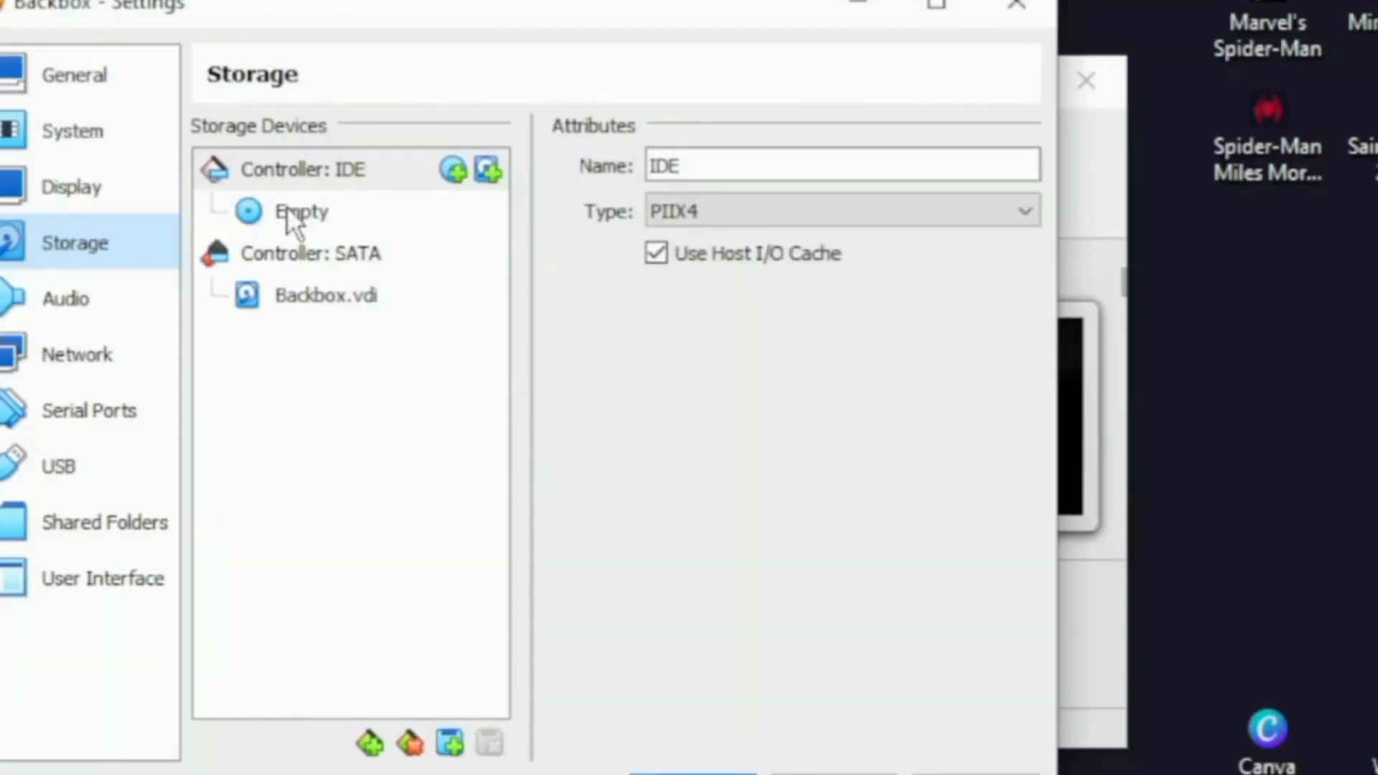
left_click(290, 210)
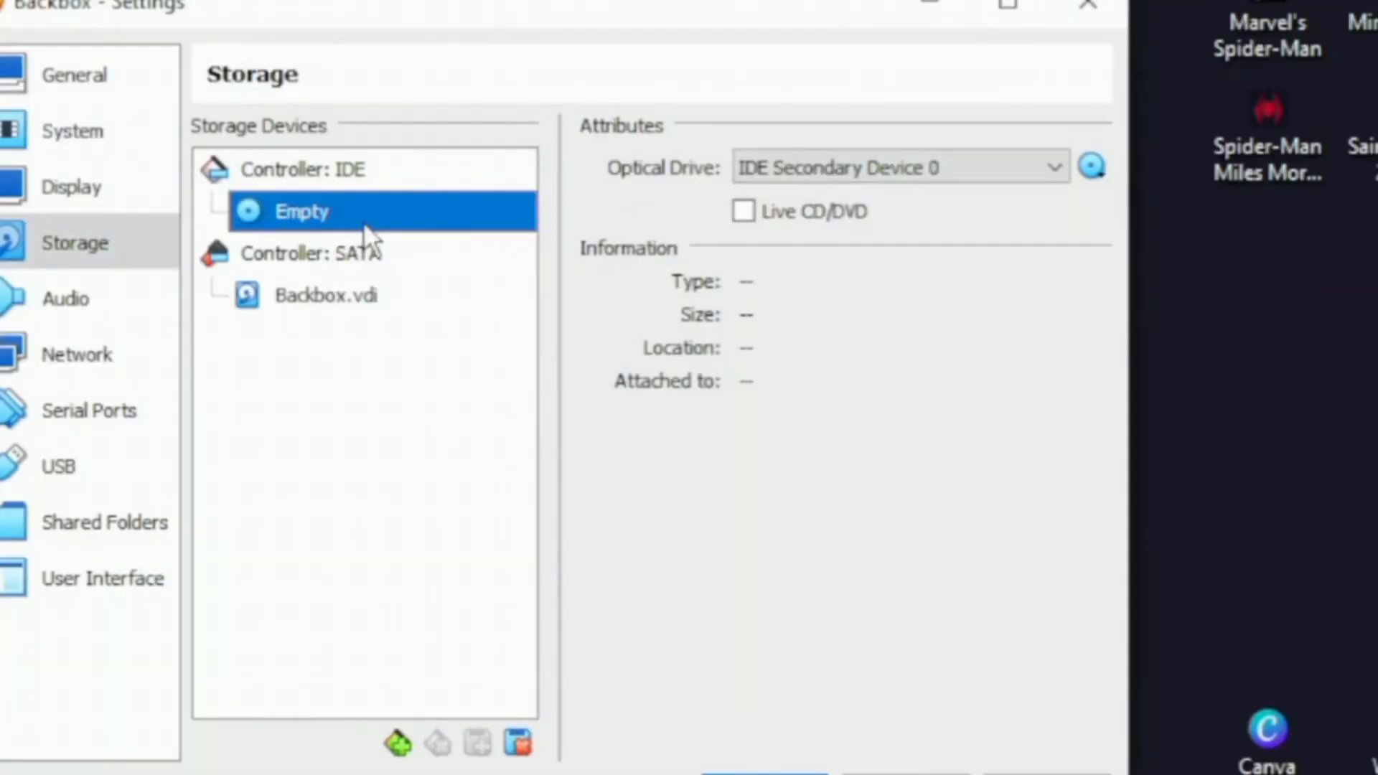
- Load the backbox-8-desktop-amd64 disc image into the optical drive
left_click(1093, 168)
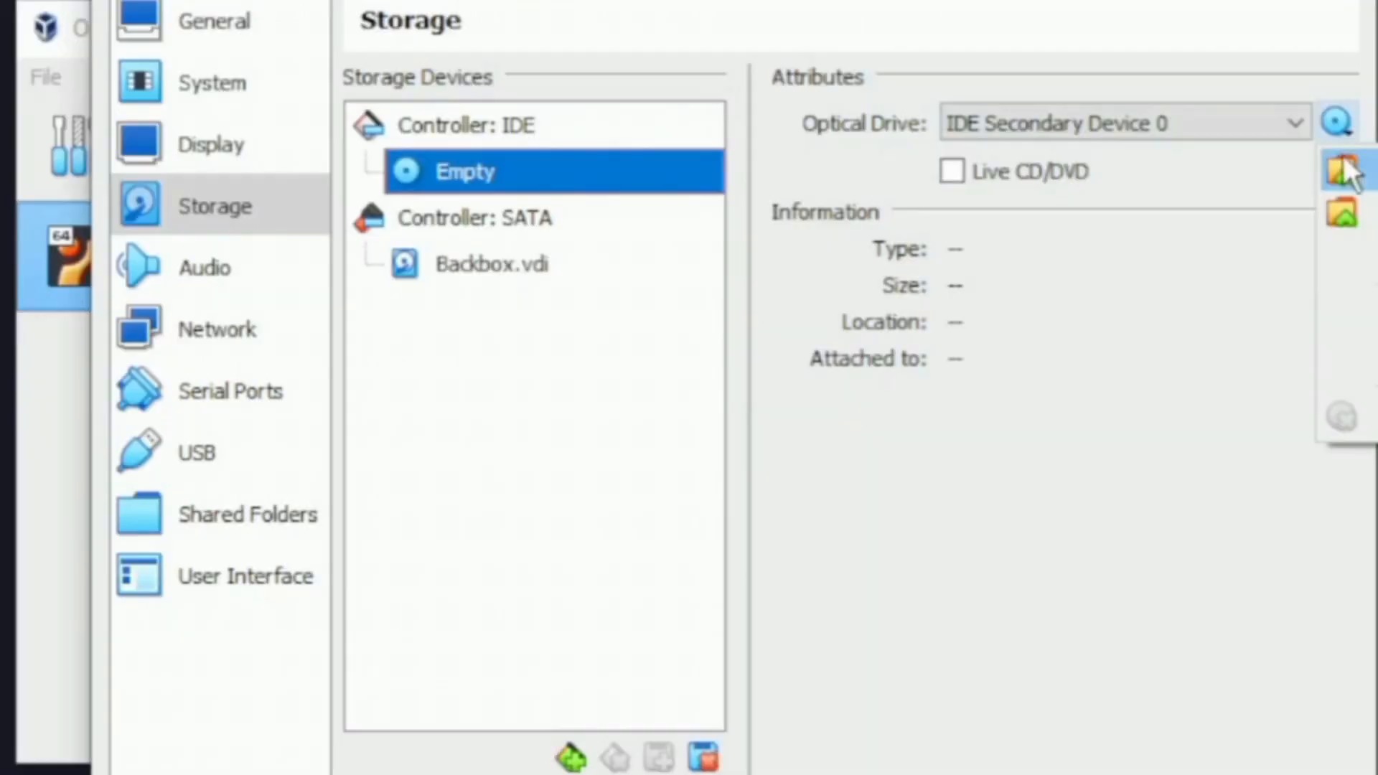
left_click(1098, 249)
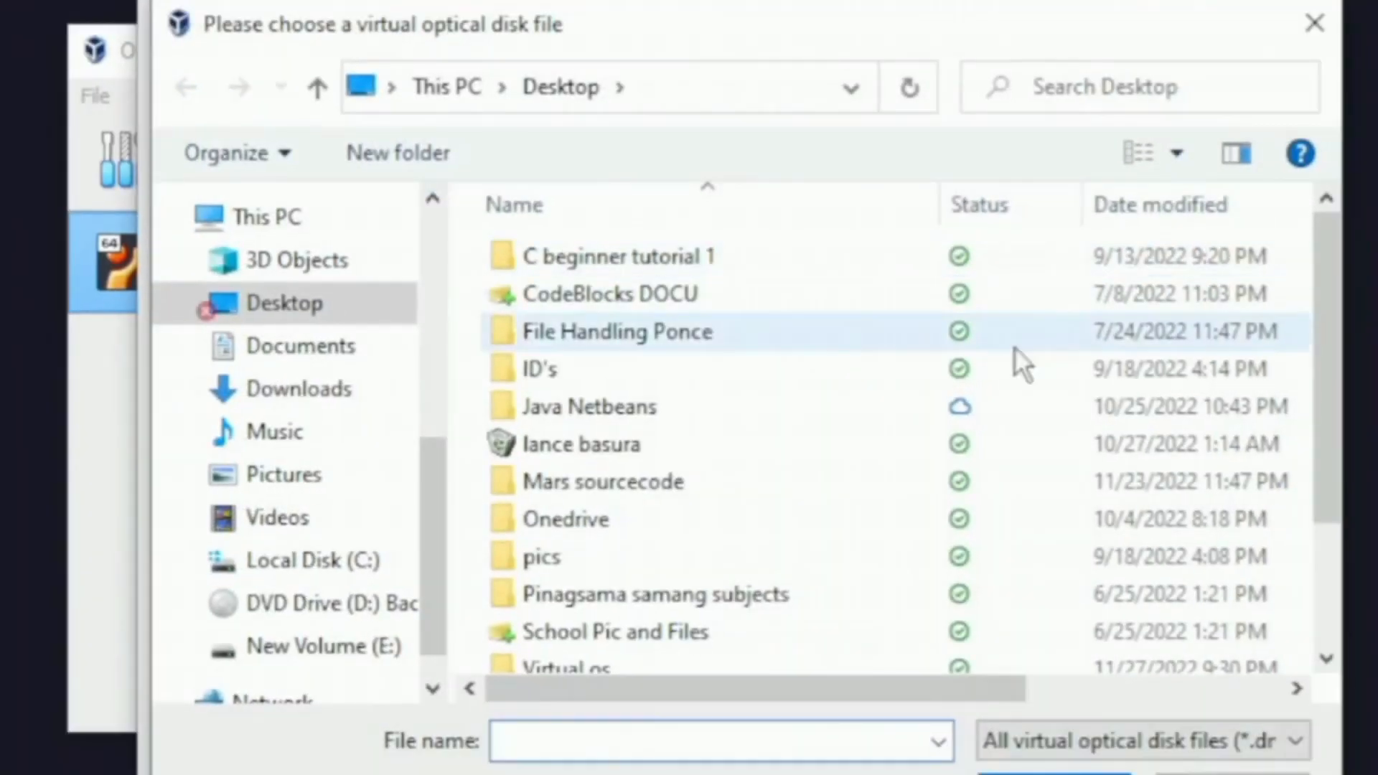
scroll(769, 407, "down", 2)
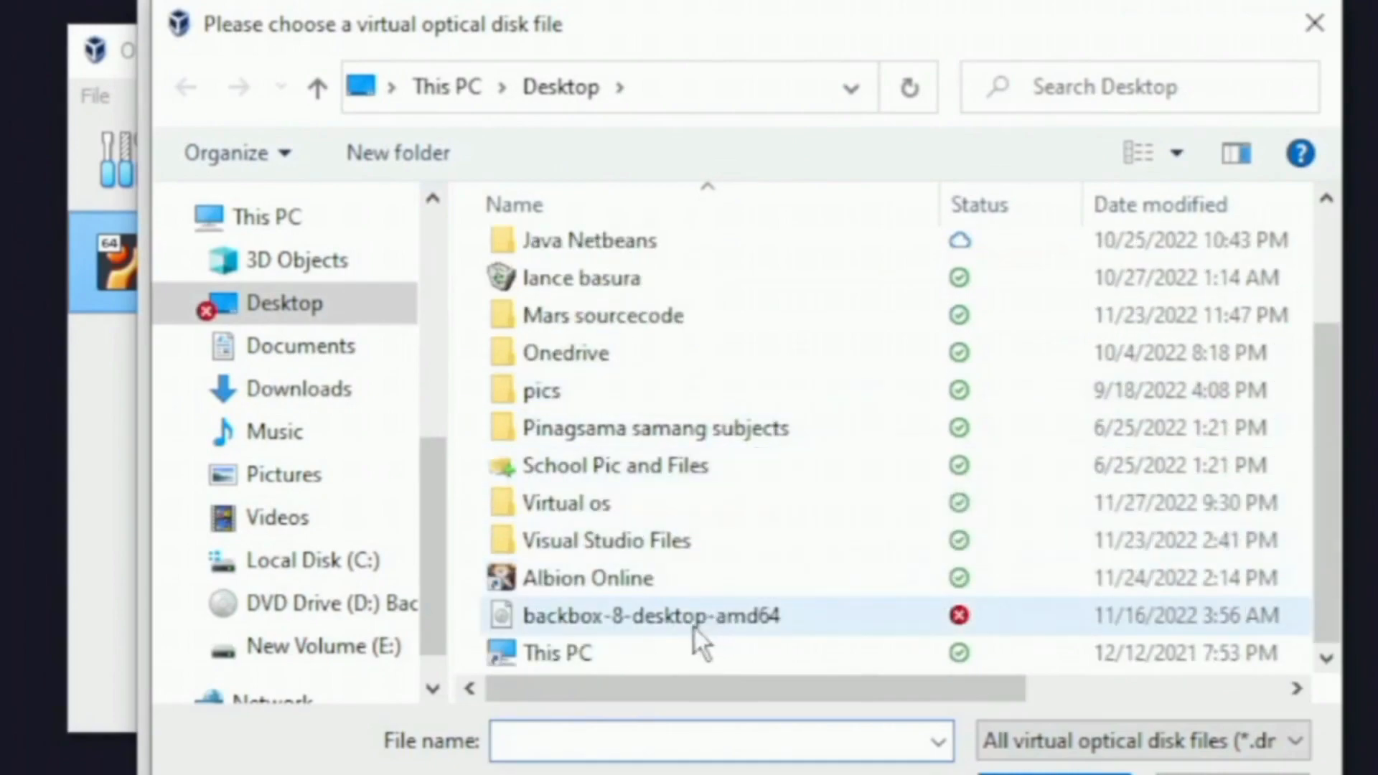
left_click(574, 612)
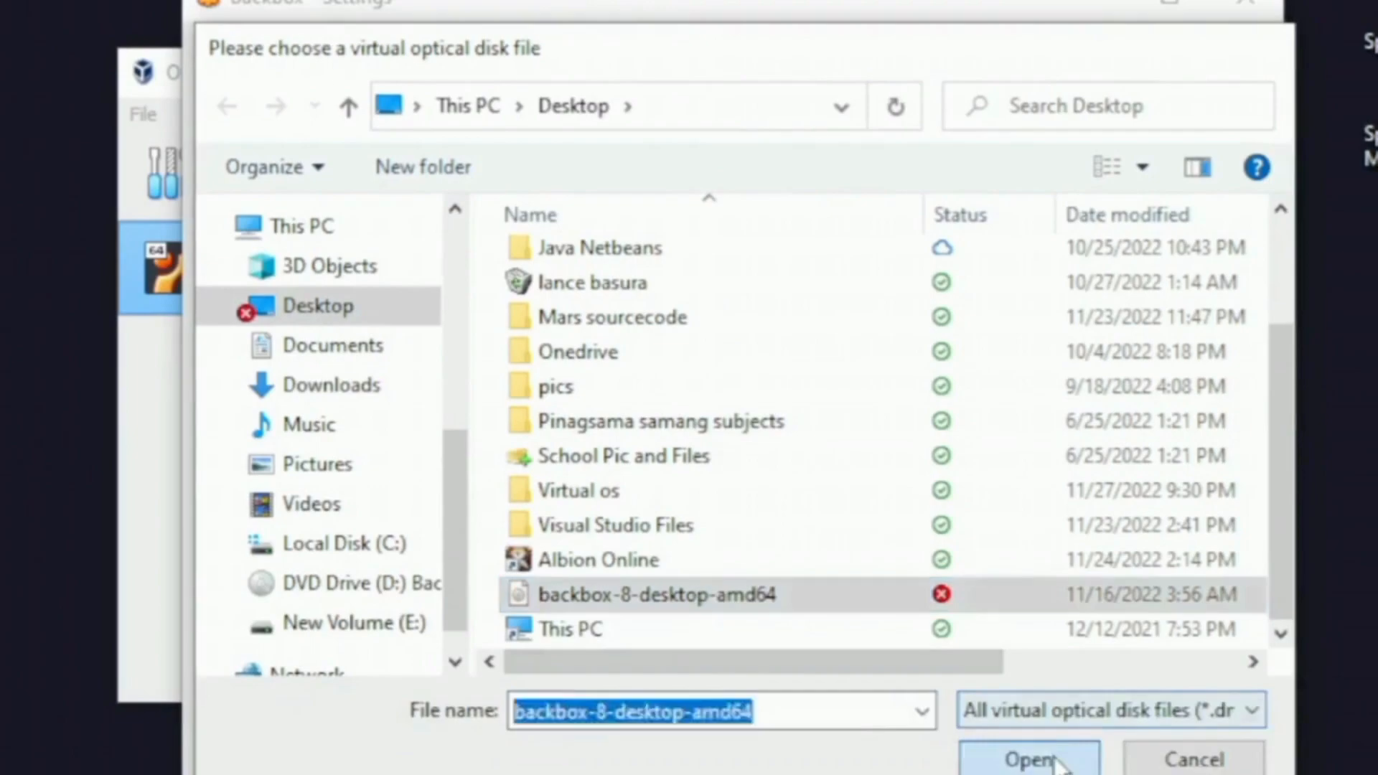
left_click(1056, 759)
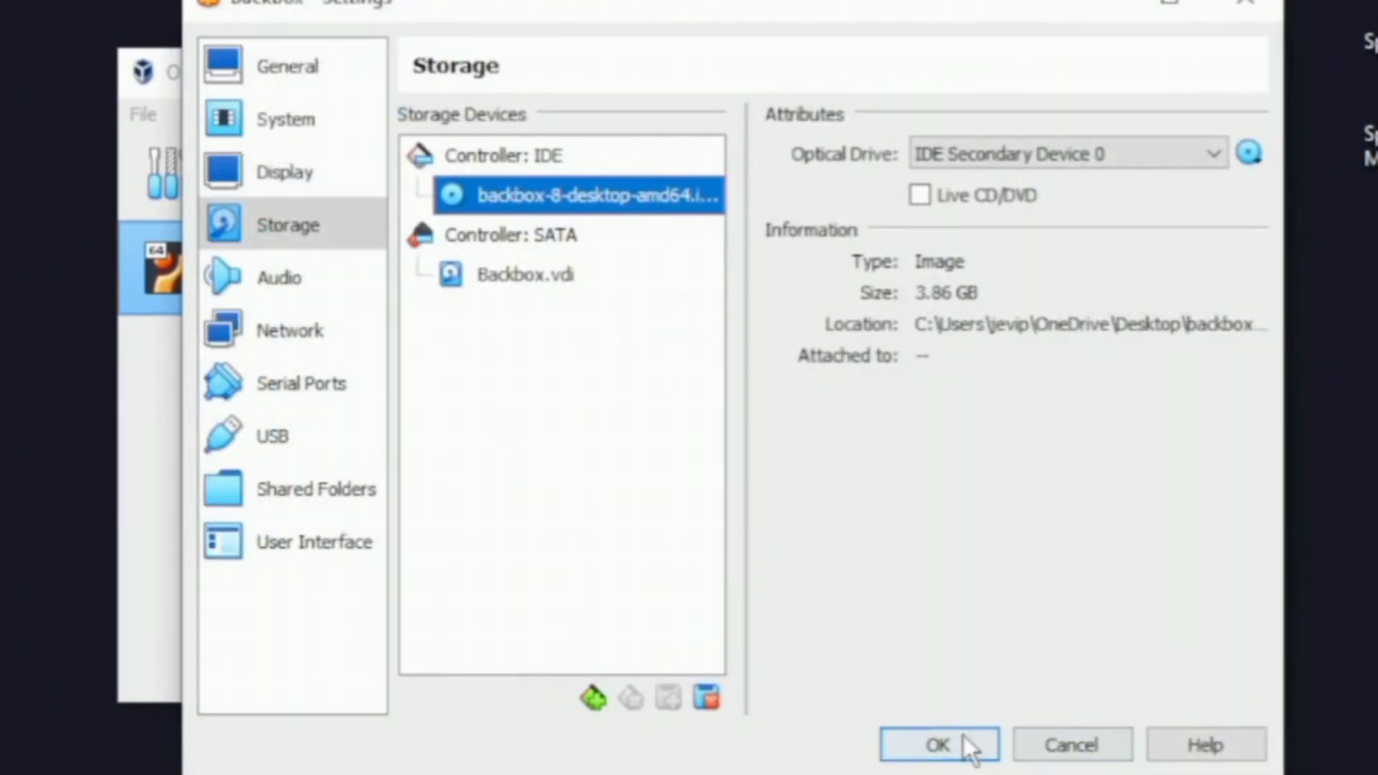
left_click(317, 118)
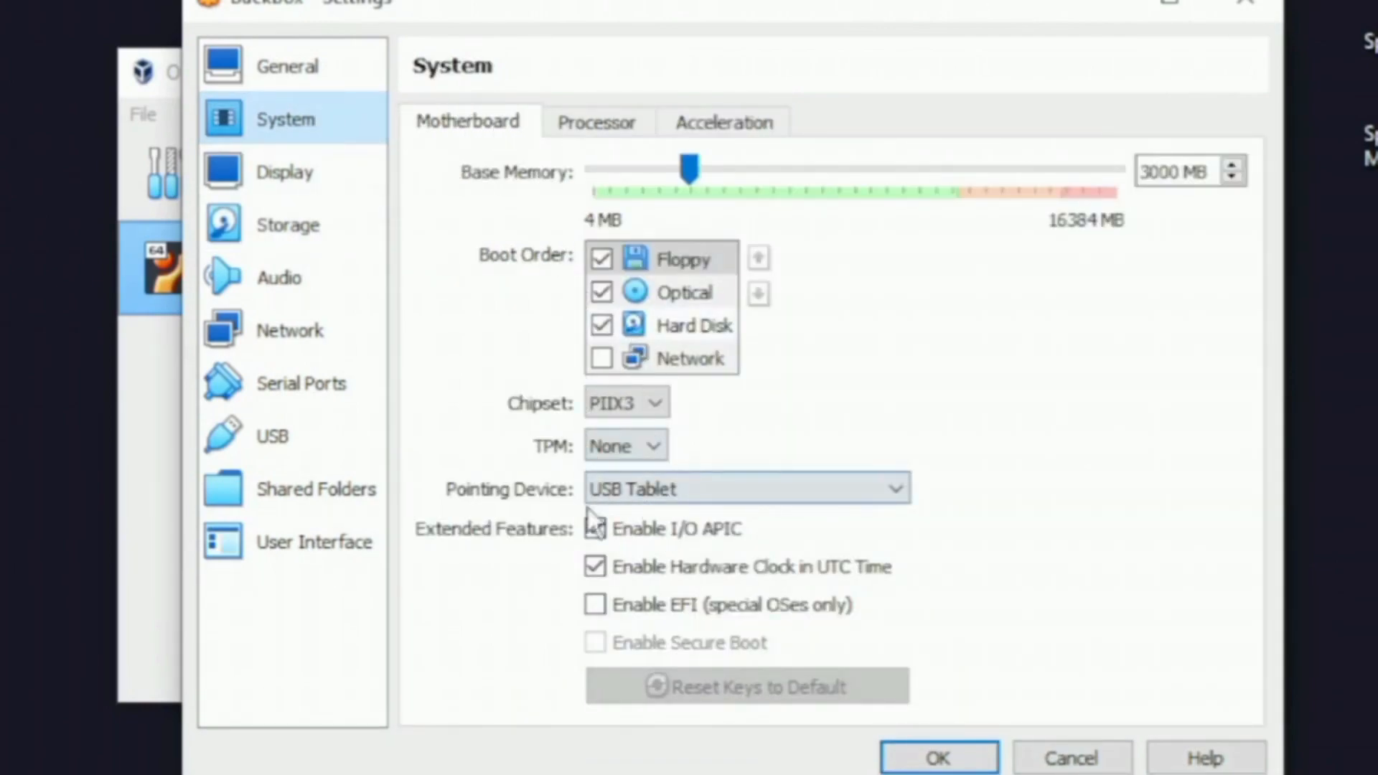
- Raise Backbox's video memory to 128 MB, keeping I/O APIC enabled, and save
left_click(622, 529)
left_click(622, 529)
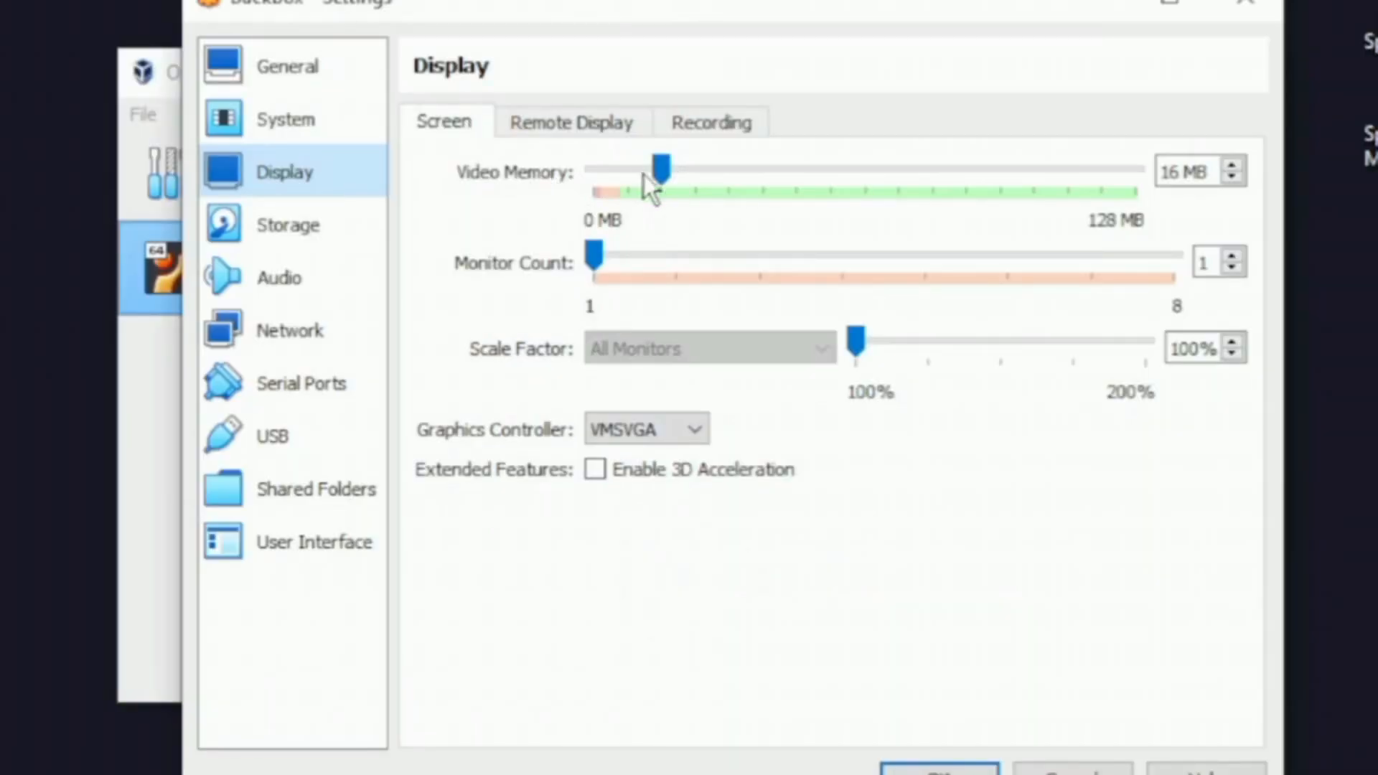
left_click_drag(661, 172, 1172, 176)
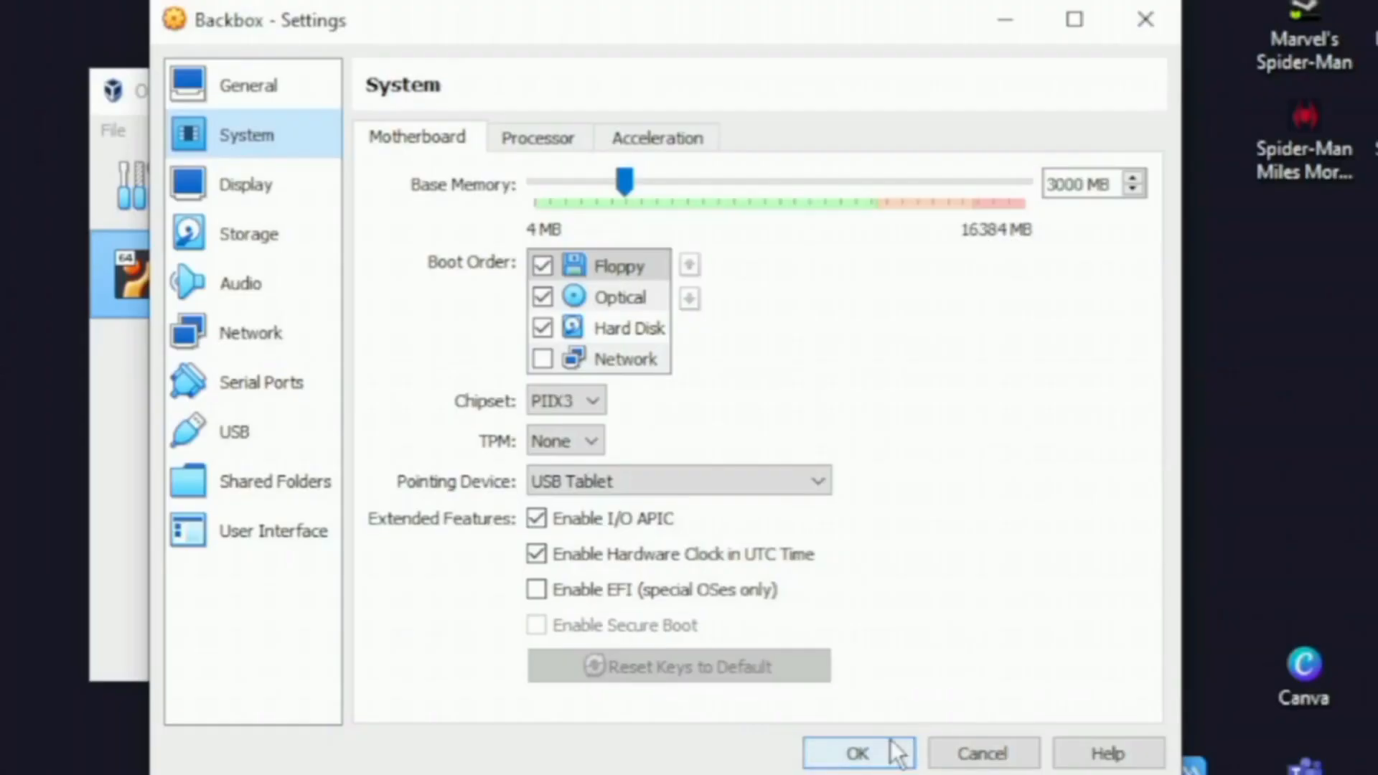
left_click(891, 746)
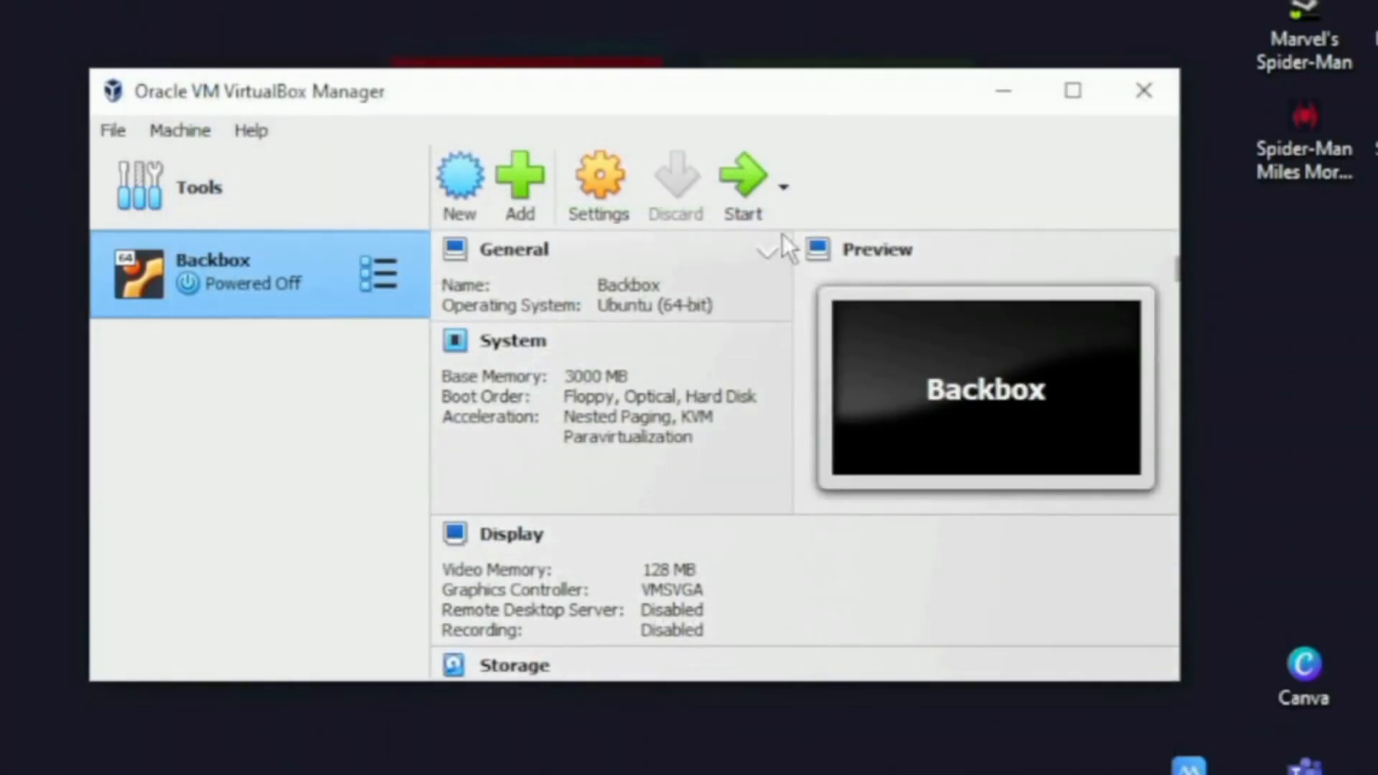
- Start Backbox and boot the default 'Try or Install BackBox' GRUB entry
left_click(747, 176)
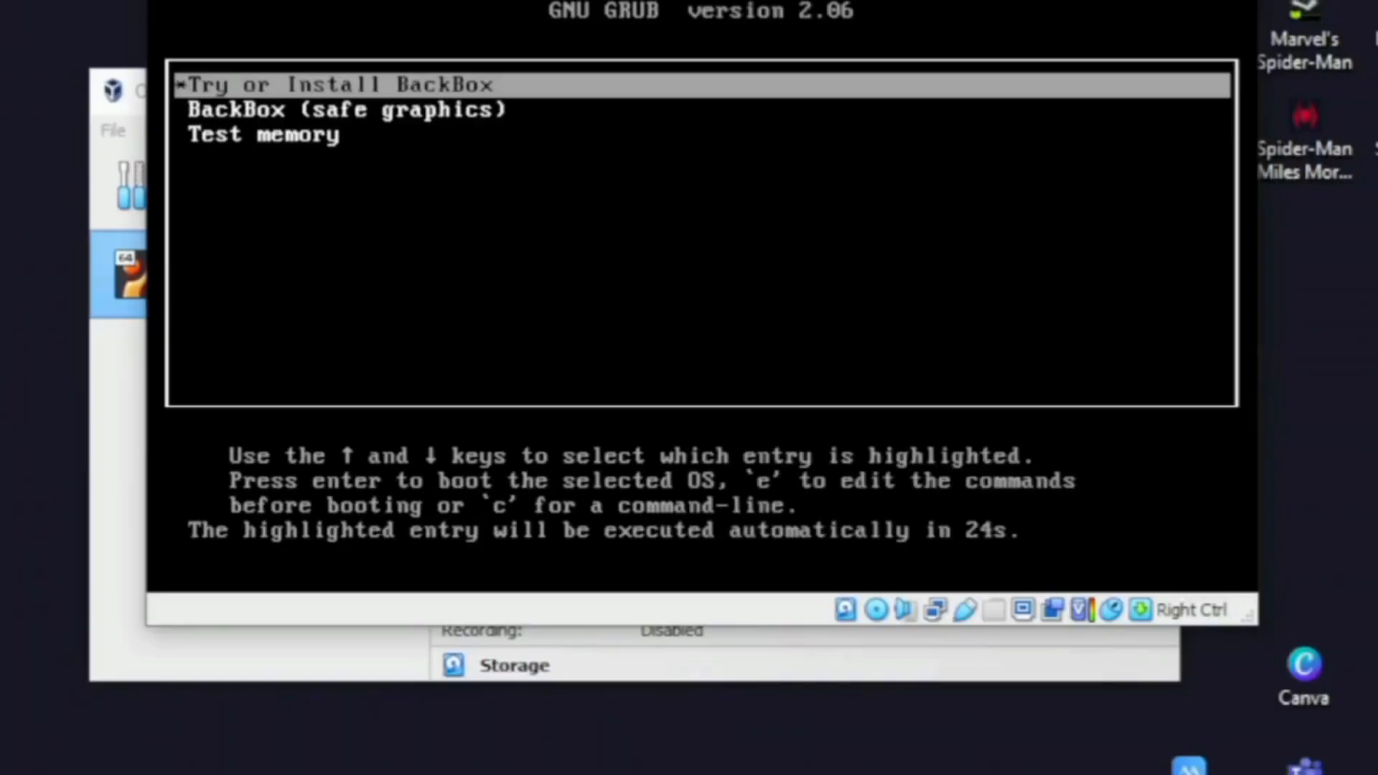
key("Down")
key("Down")
key("Up")
key("Up")
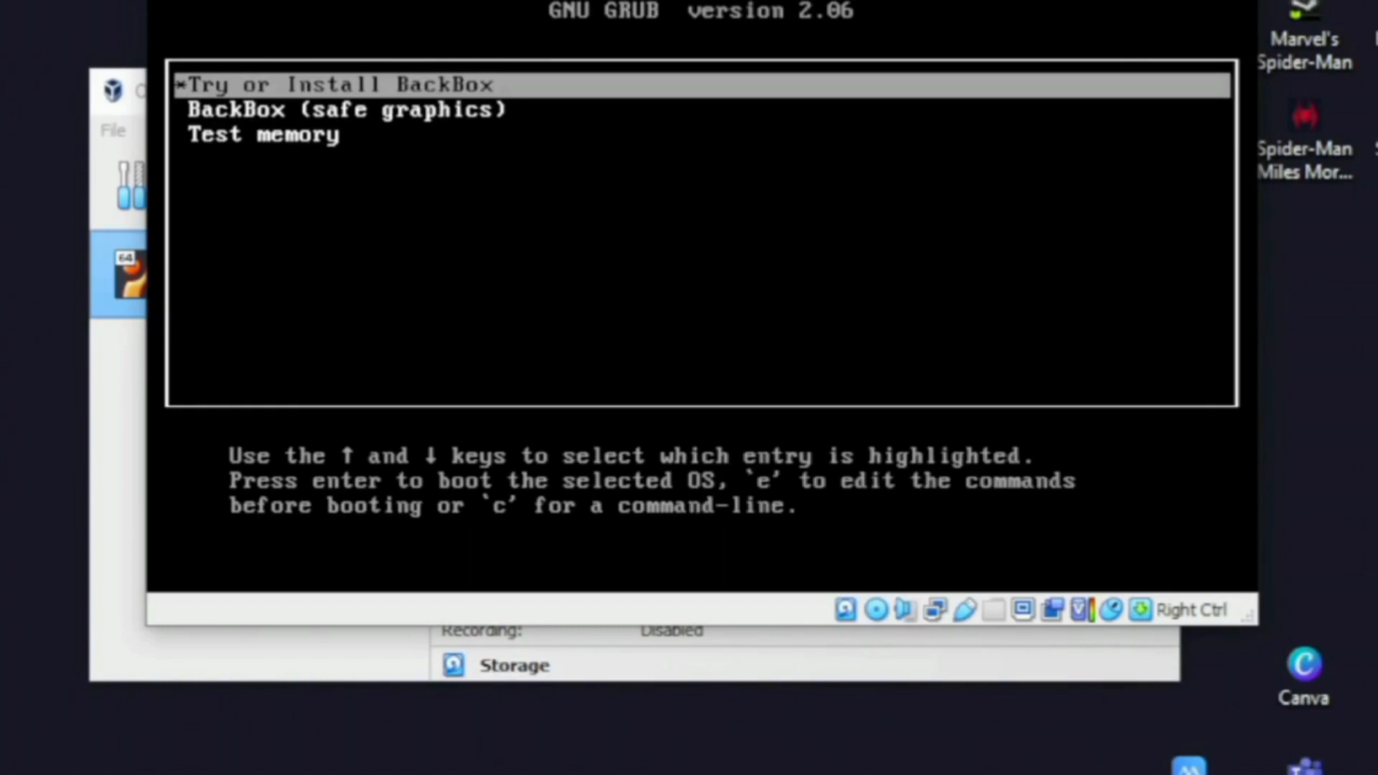
key("Return")
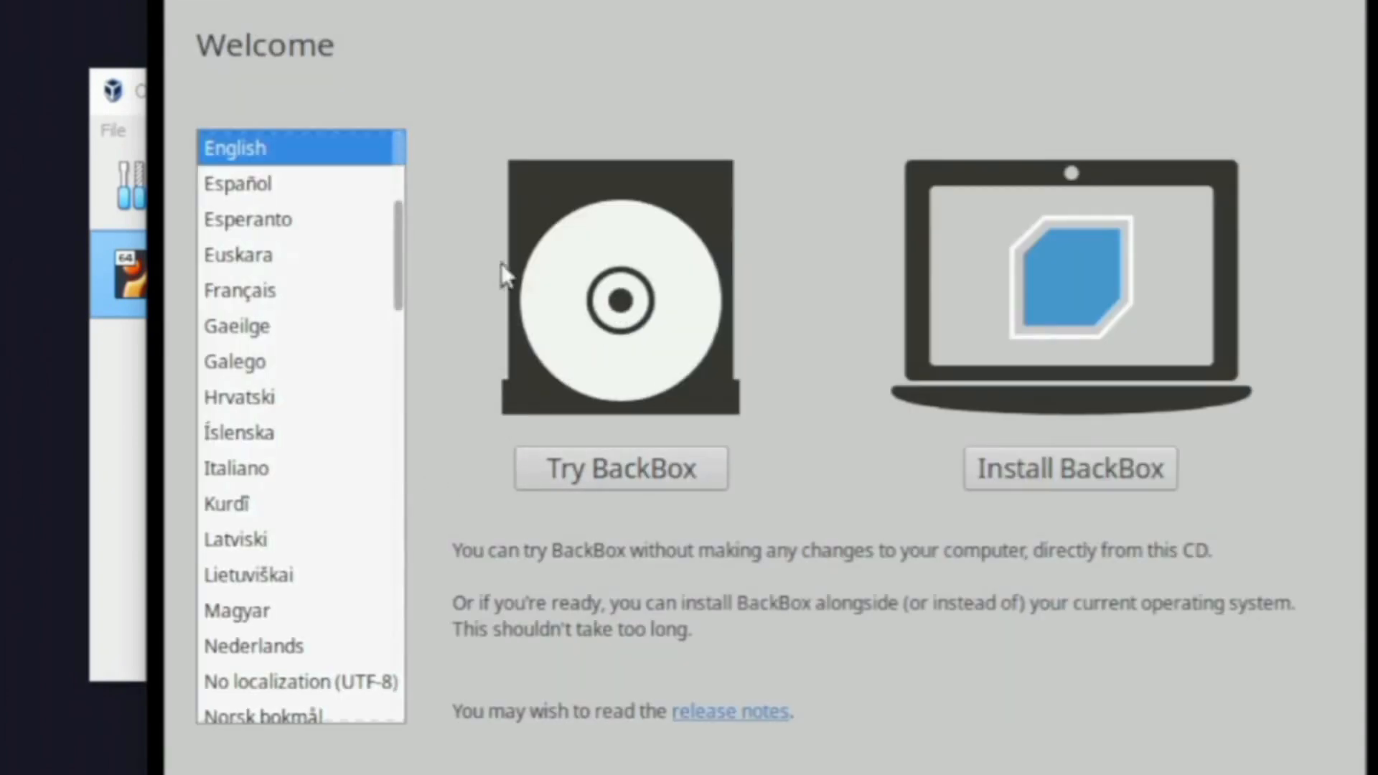
- Run the installer with English (US) keyboard, normal installation, erase disk, and Manila location
left_click(1047, 473)
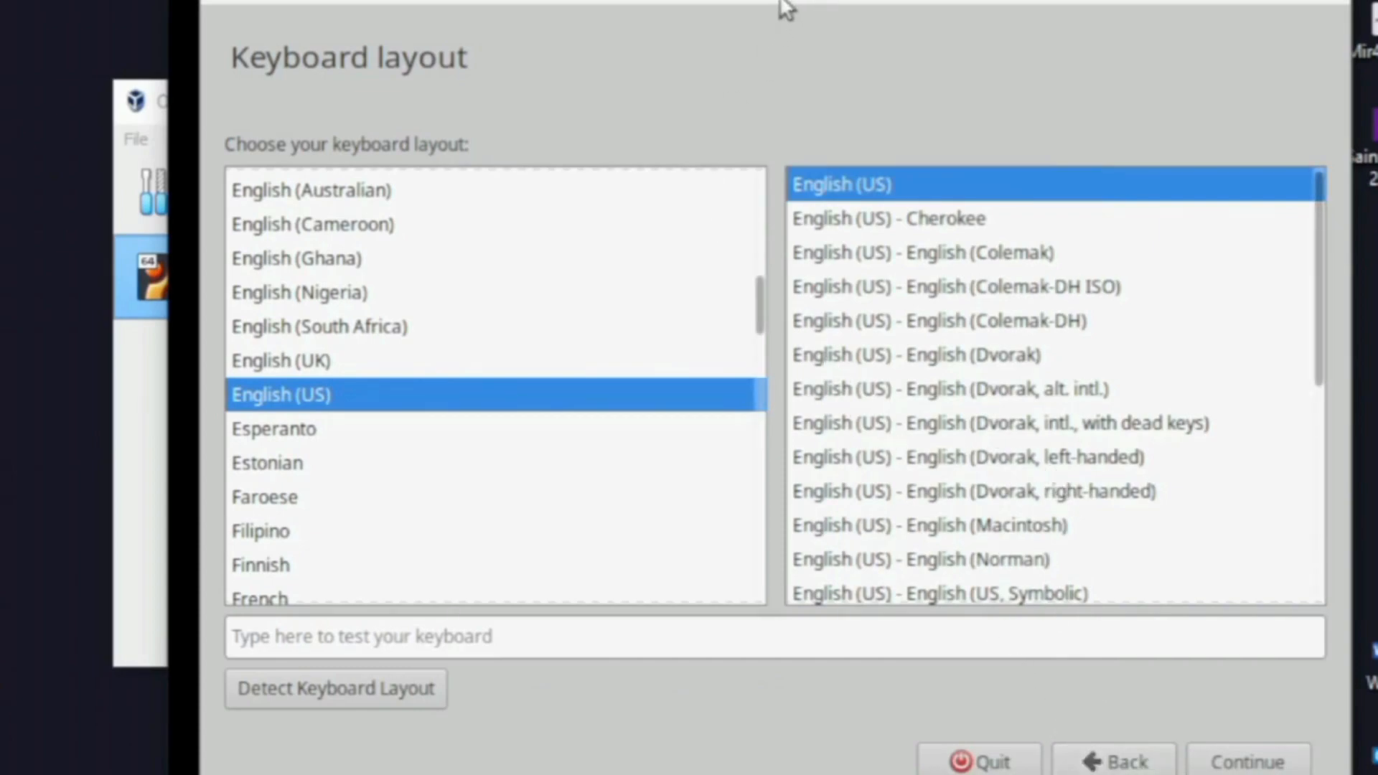
left_click(1195, 763)
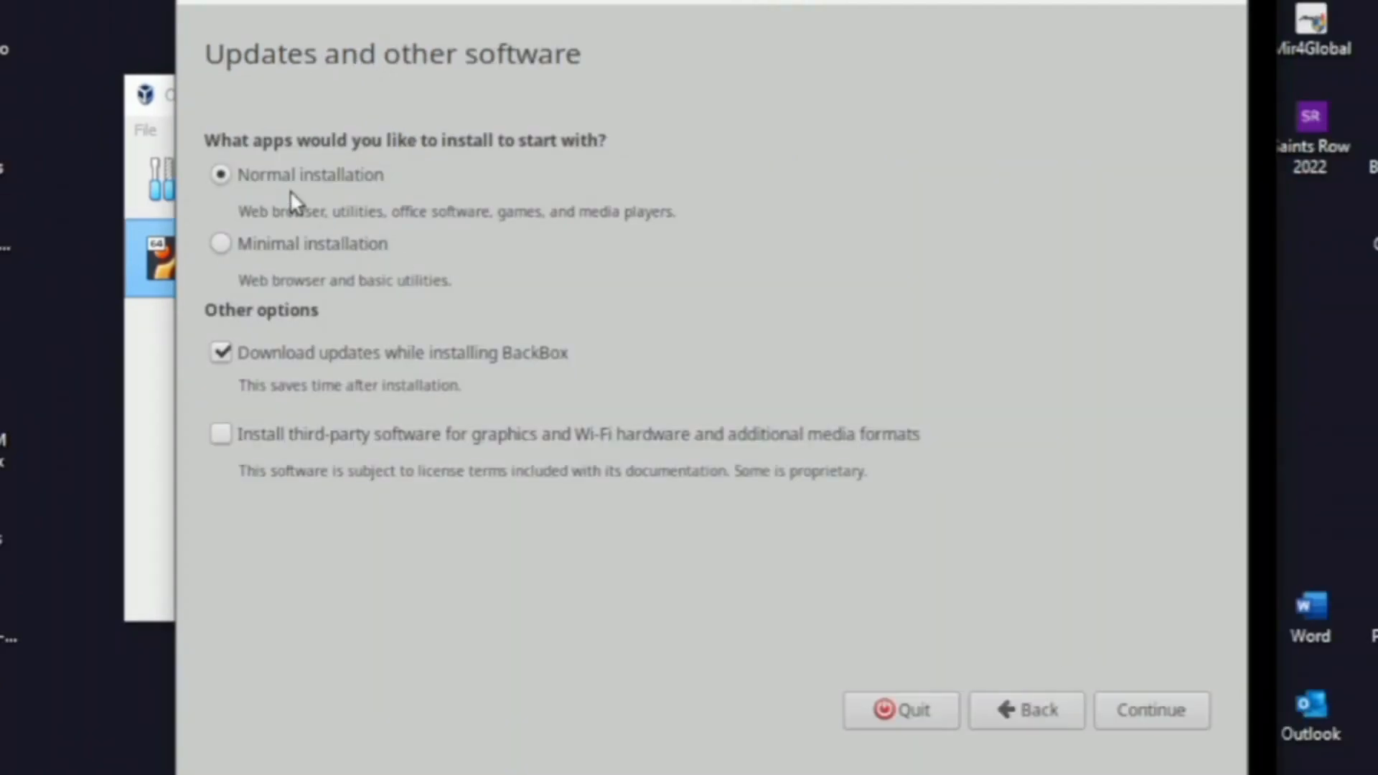
left_click(1124, 709)
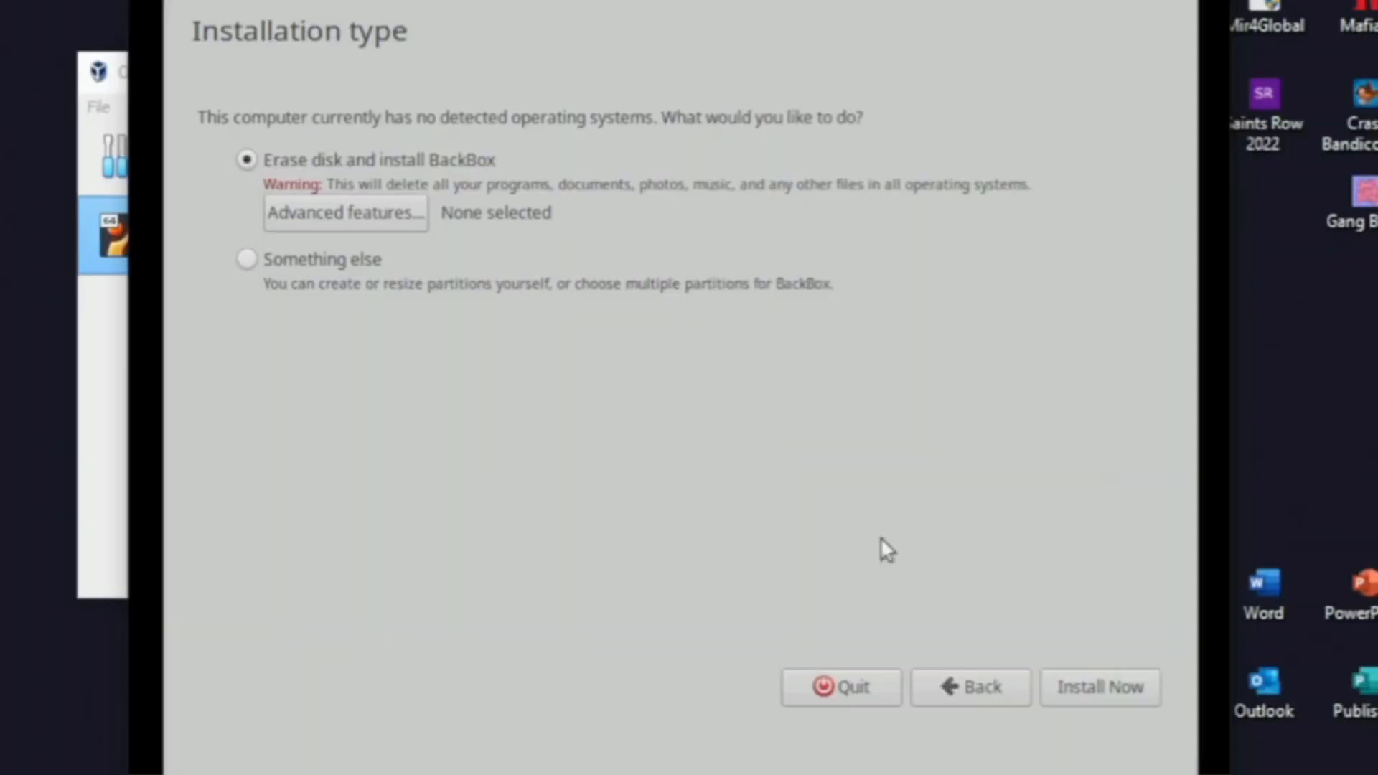
left_click(1078, 686)
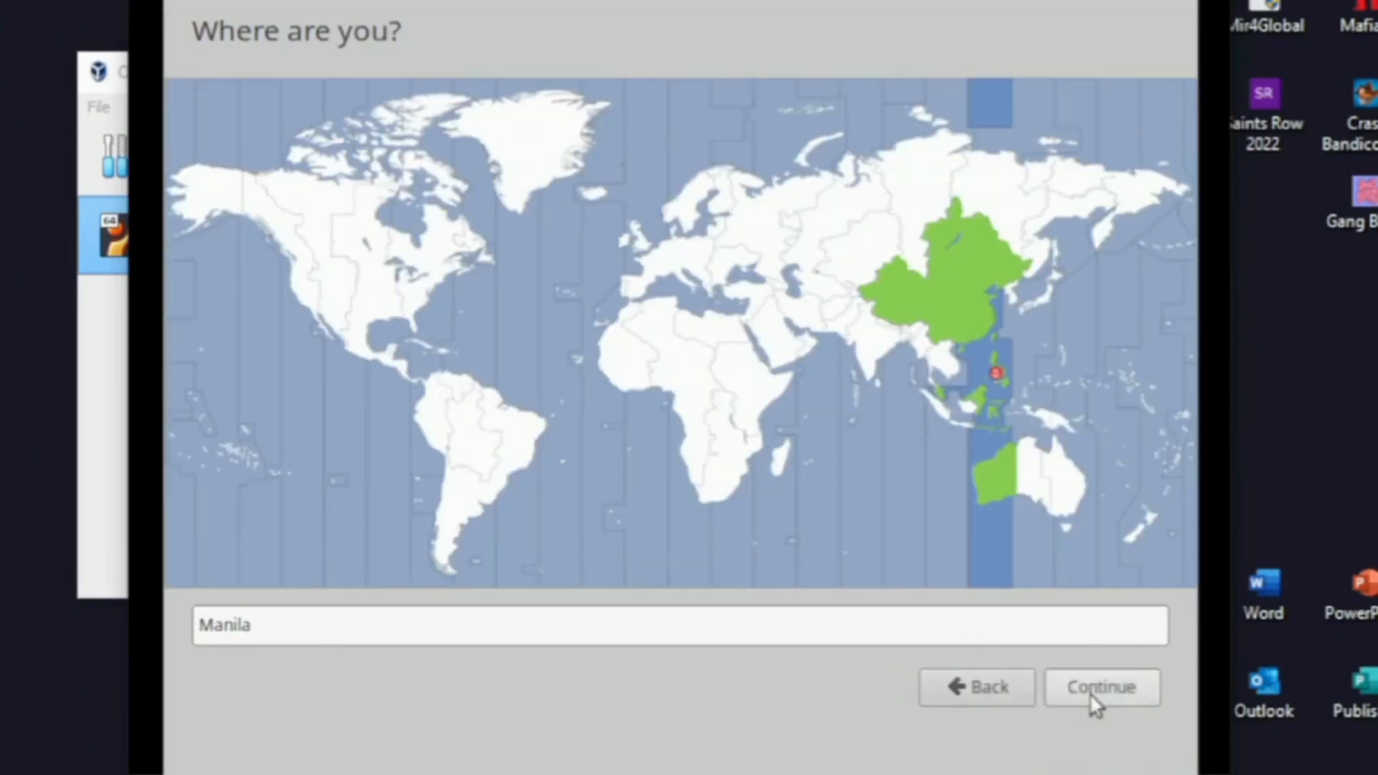
left_click(1090, 692)
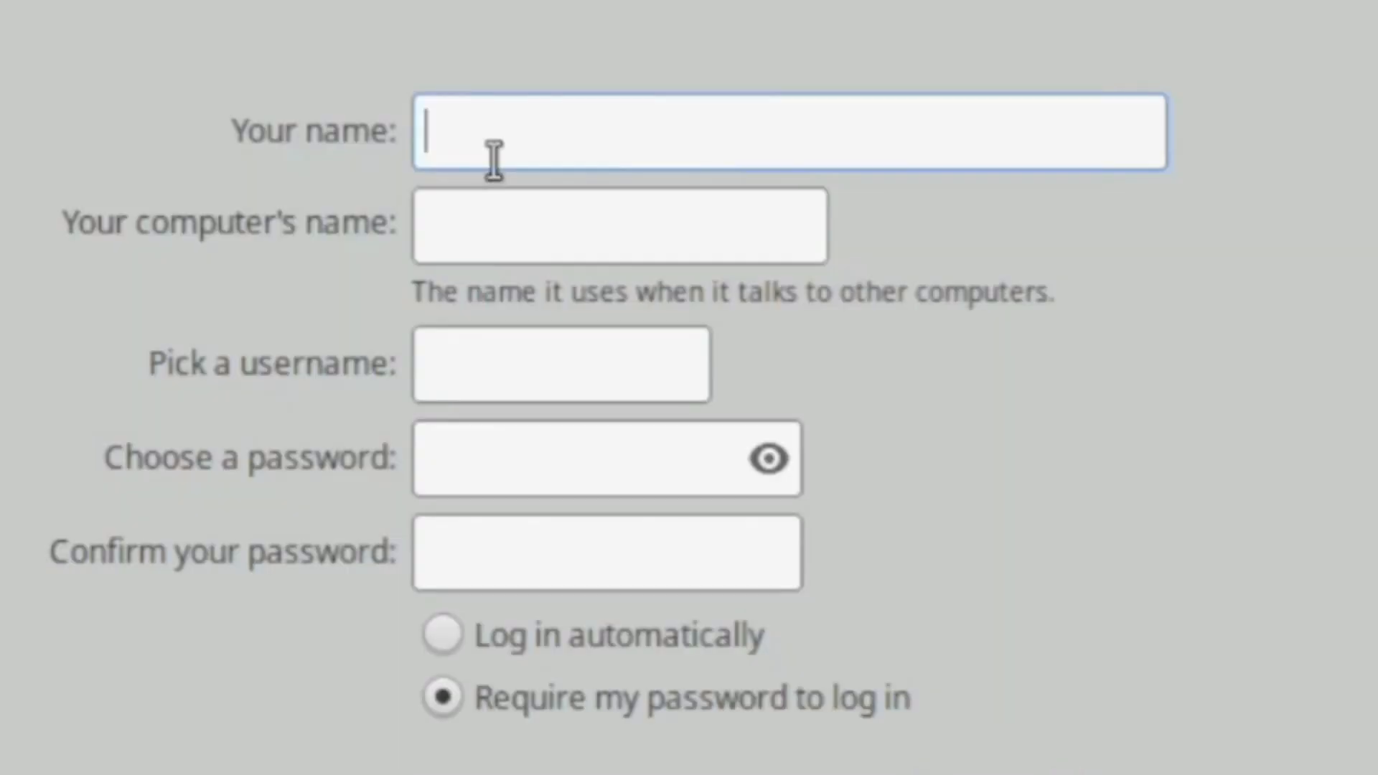
- Enter 'Platform Tech Activity' as the name and type the account password in both fields
type("Platform Tech Act")
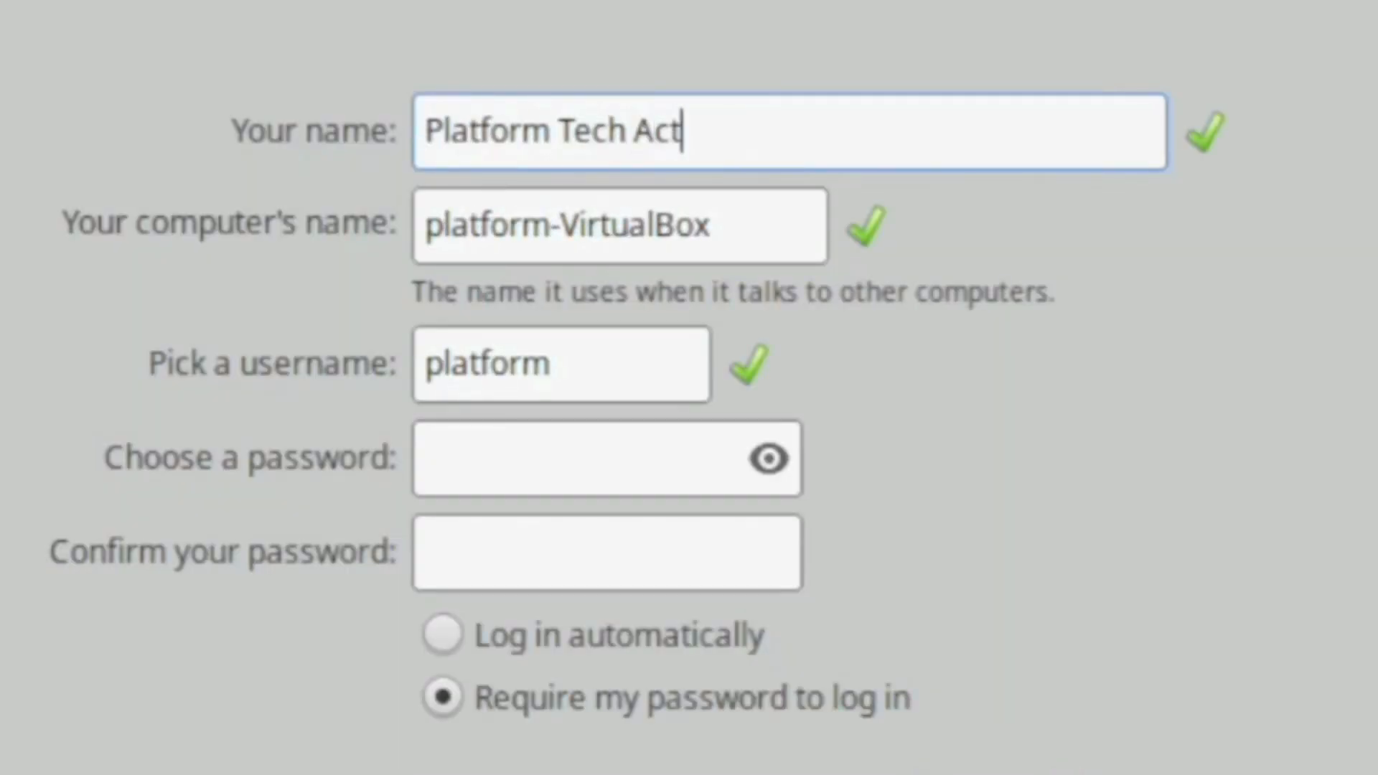
type("ivity")
left_click(655, 462)
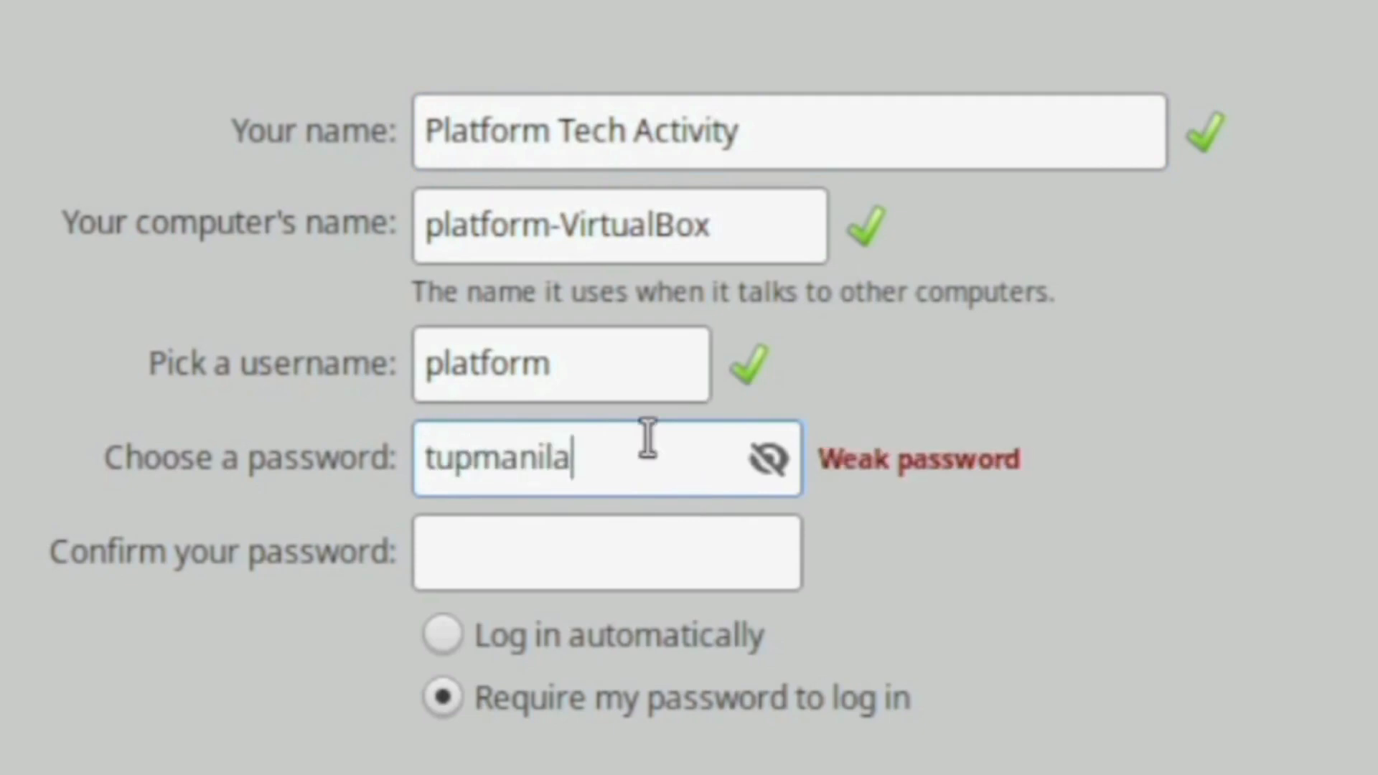
left_click(645, 572)
left_click(660, 459)
left_click(438, 457)
key("BackSpace")
left_click_drag(425, 551, 780, 524)
- Make the password and confirmation match, enable automatic login, and continue installing
left_click(803, 458)
left_click(661, 520)
left_click(675, 460)
key("BackSpace")
key("BackSpace")
key("BackSpace")
key("BackSpace")
key("BackSpace")
left_click_drag(707, 553, 593, 566)
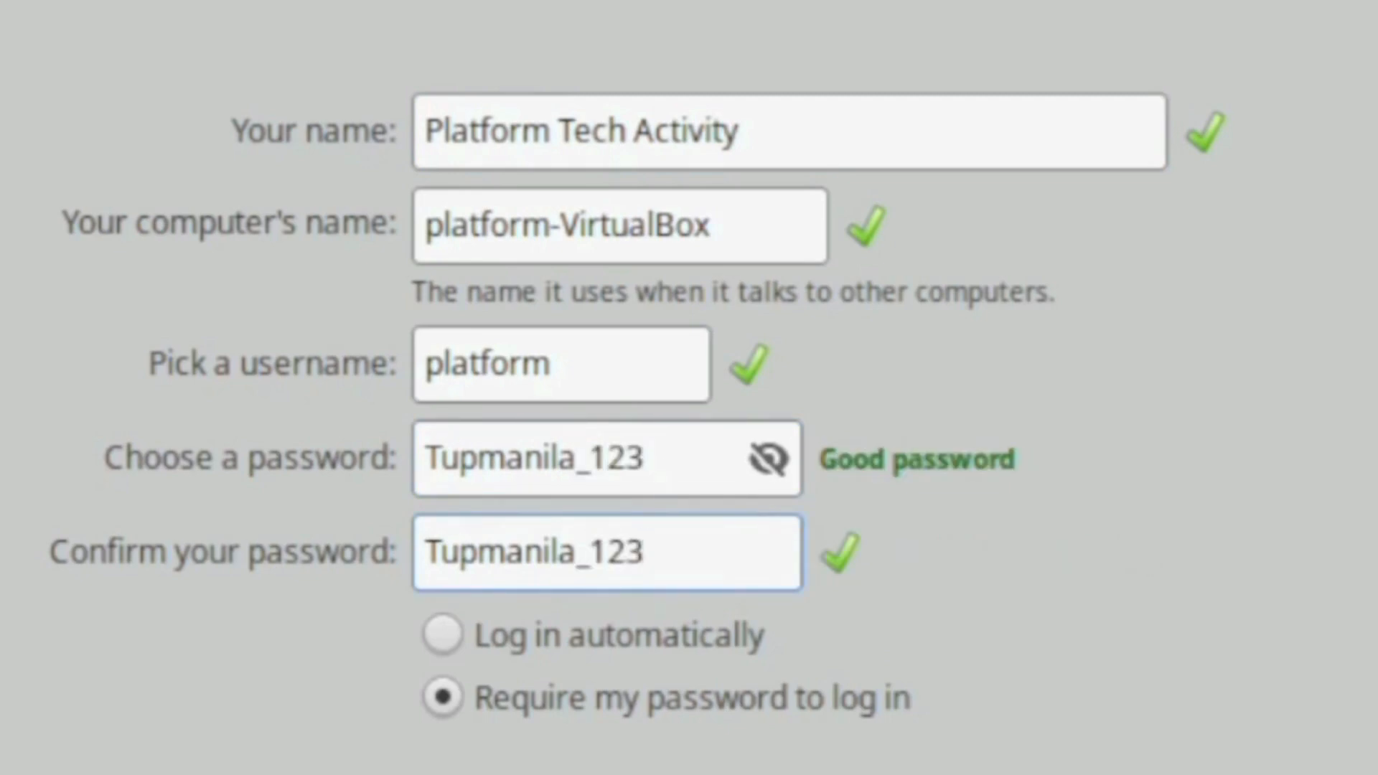
left_click(489, 625)
left_click(1101, 745)
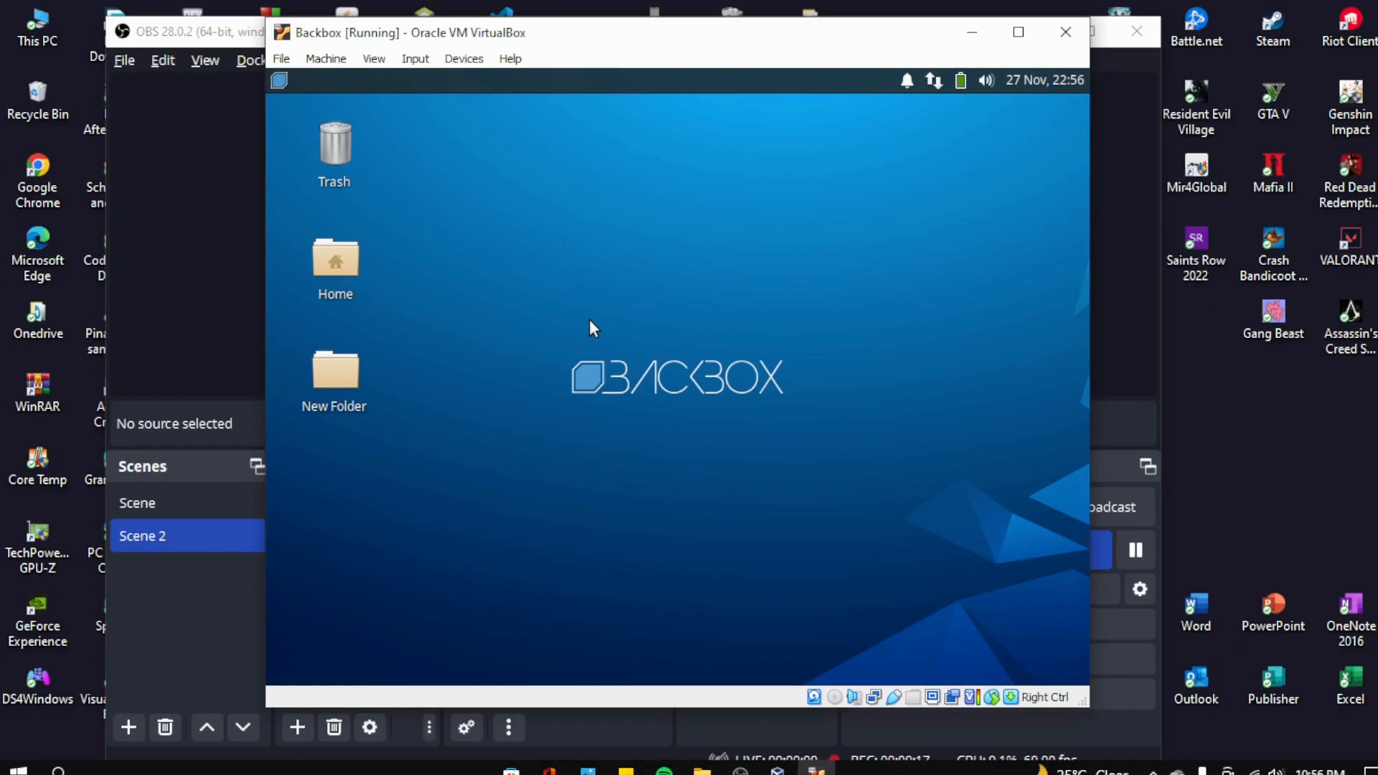
right_click(571, 282)
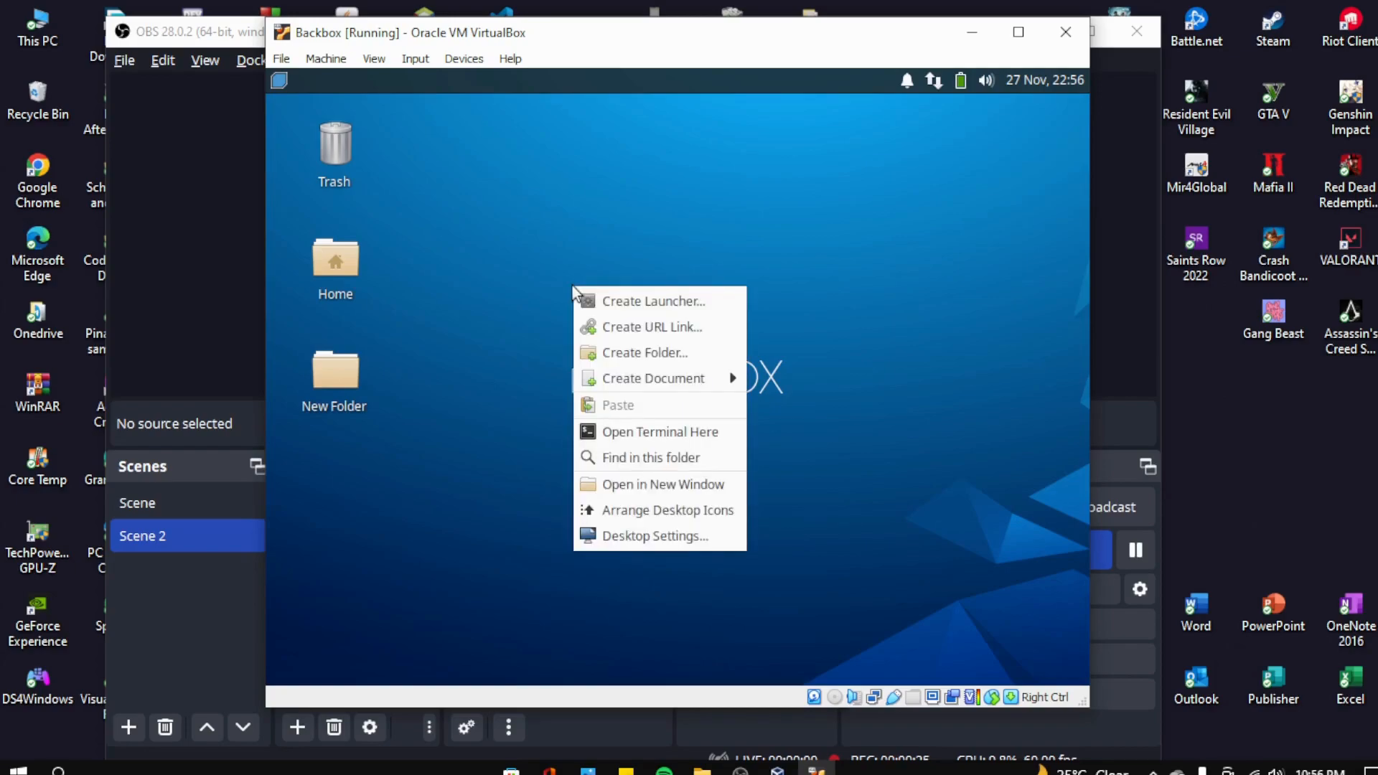
left_click(532, 274)
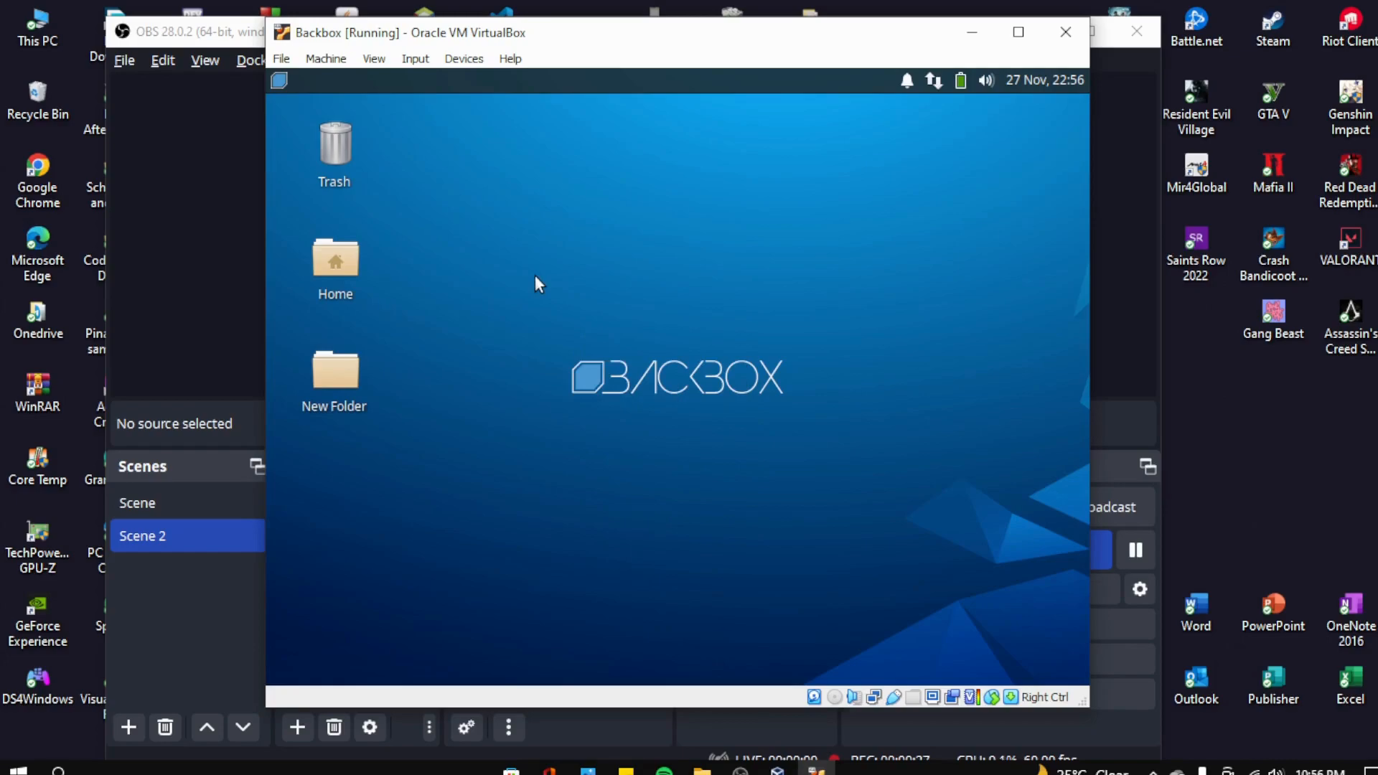
right_click(535, 276)
left_click(613, 318)
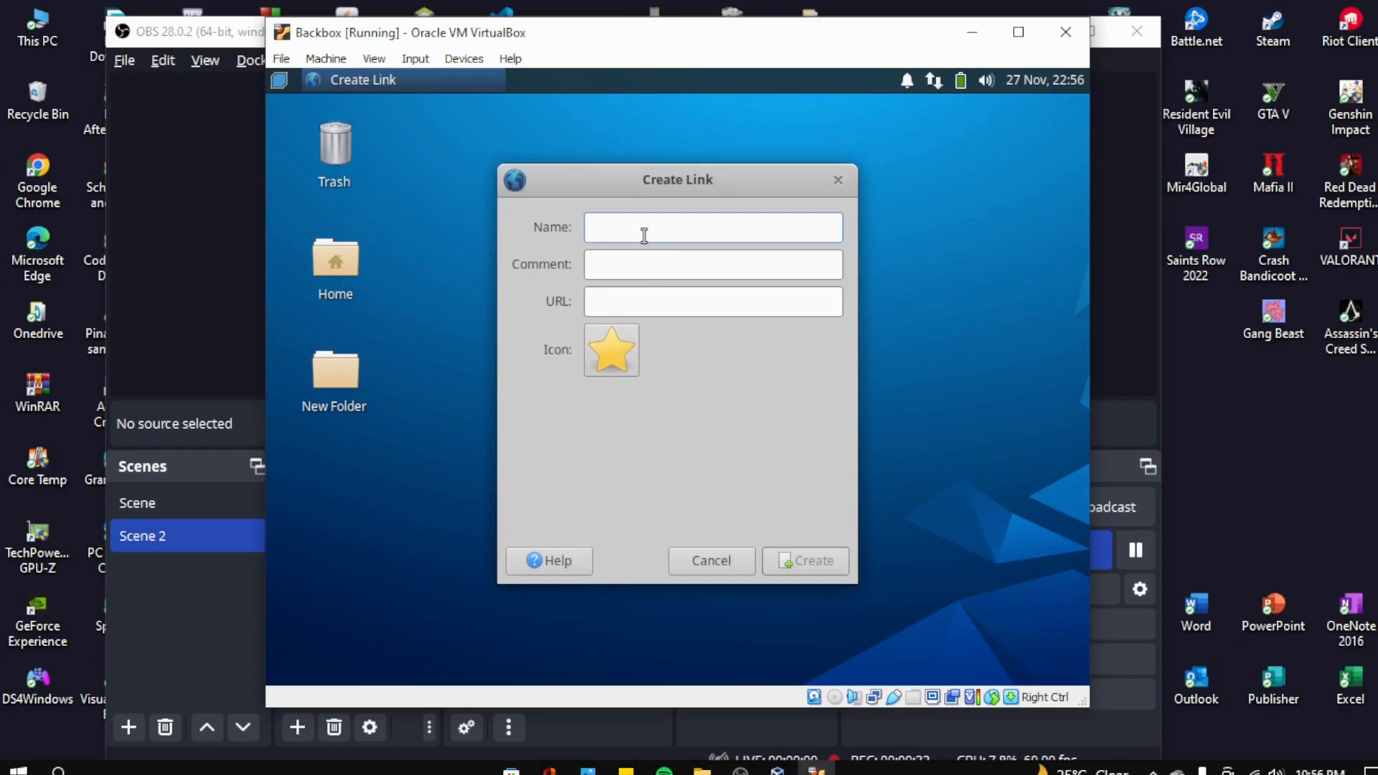
type("YouTube")
key("Tab")
key("Tab")
type("https")
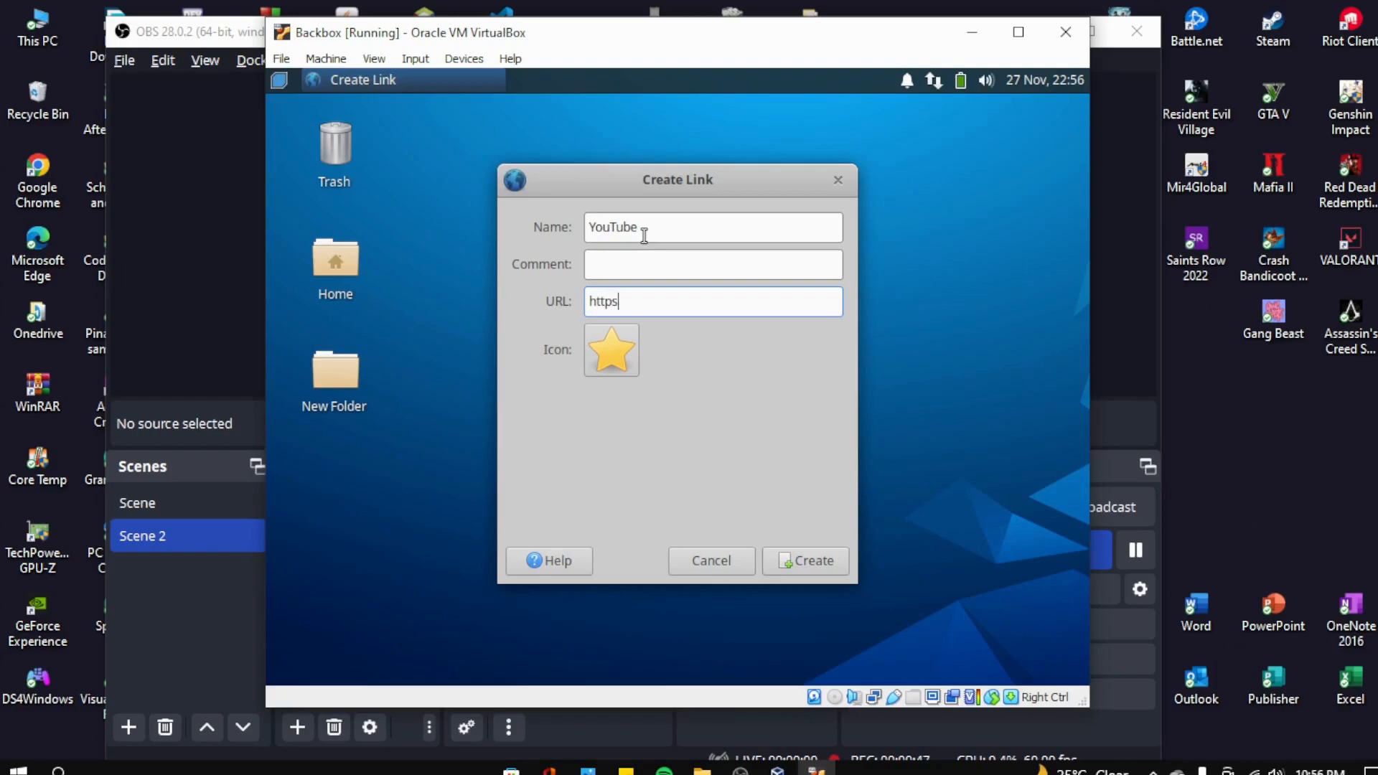
type("://www.youtube.com")
- Give the YouTube link the youtube icon and create it
left_click(593, 338)
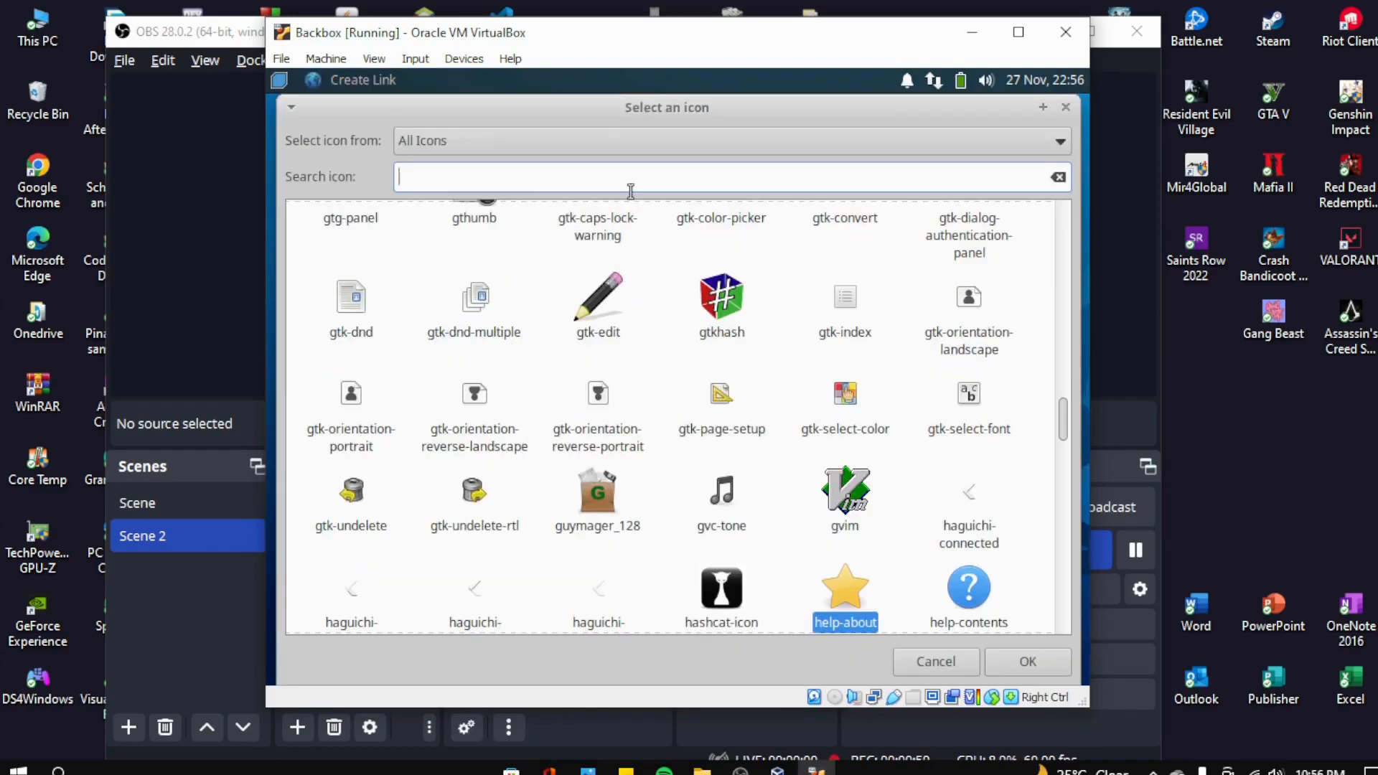
type("you")
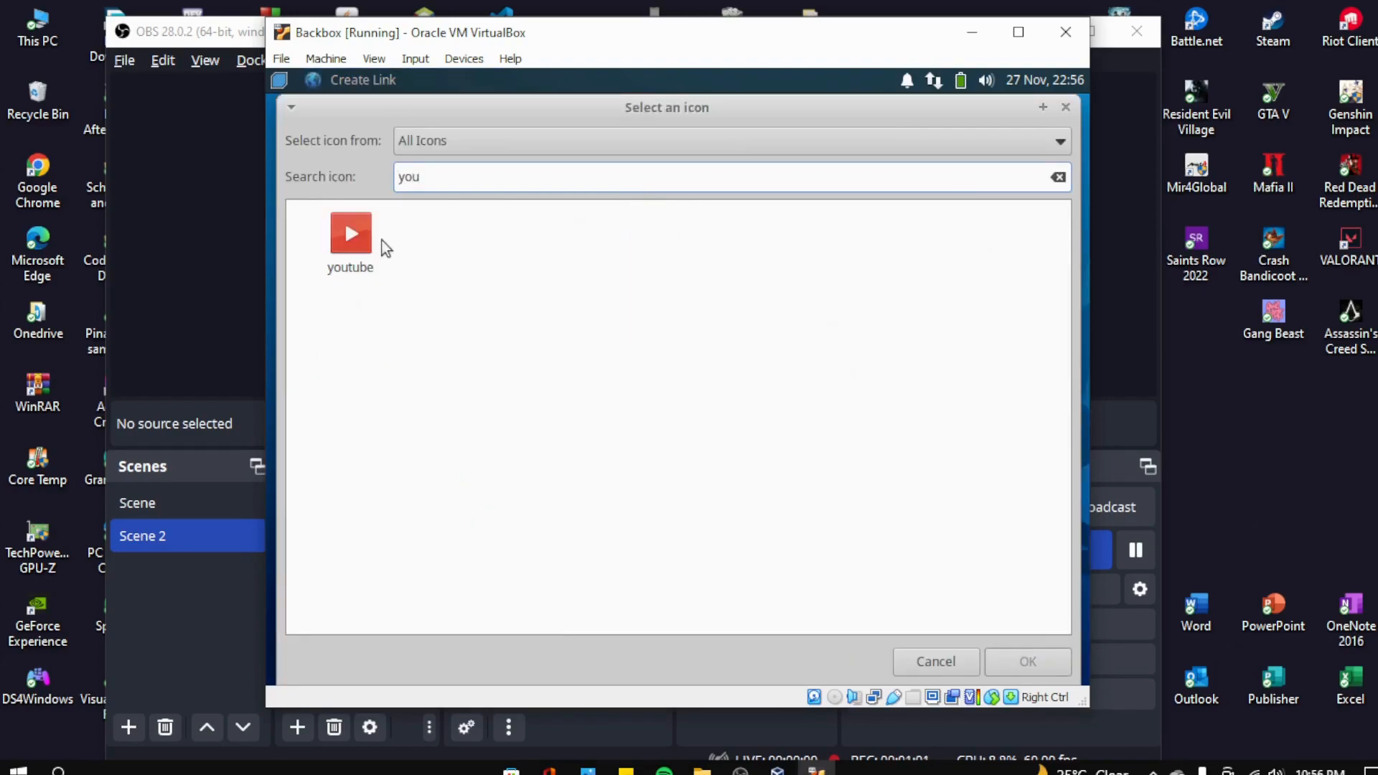
left_click(370, 233)
left_click(1027, 661)
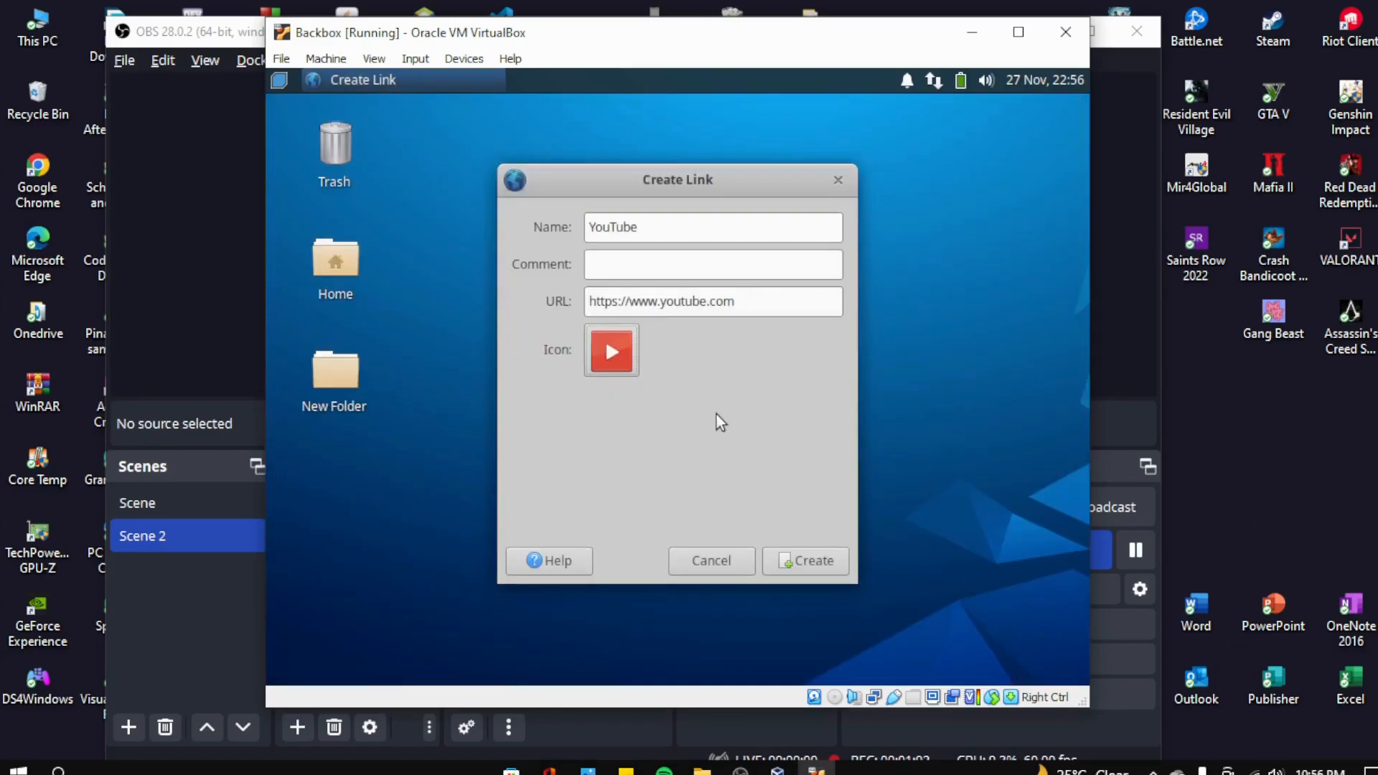
left_click(809, 558)
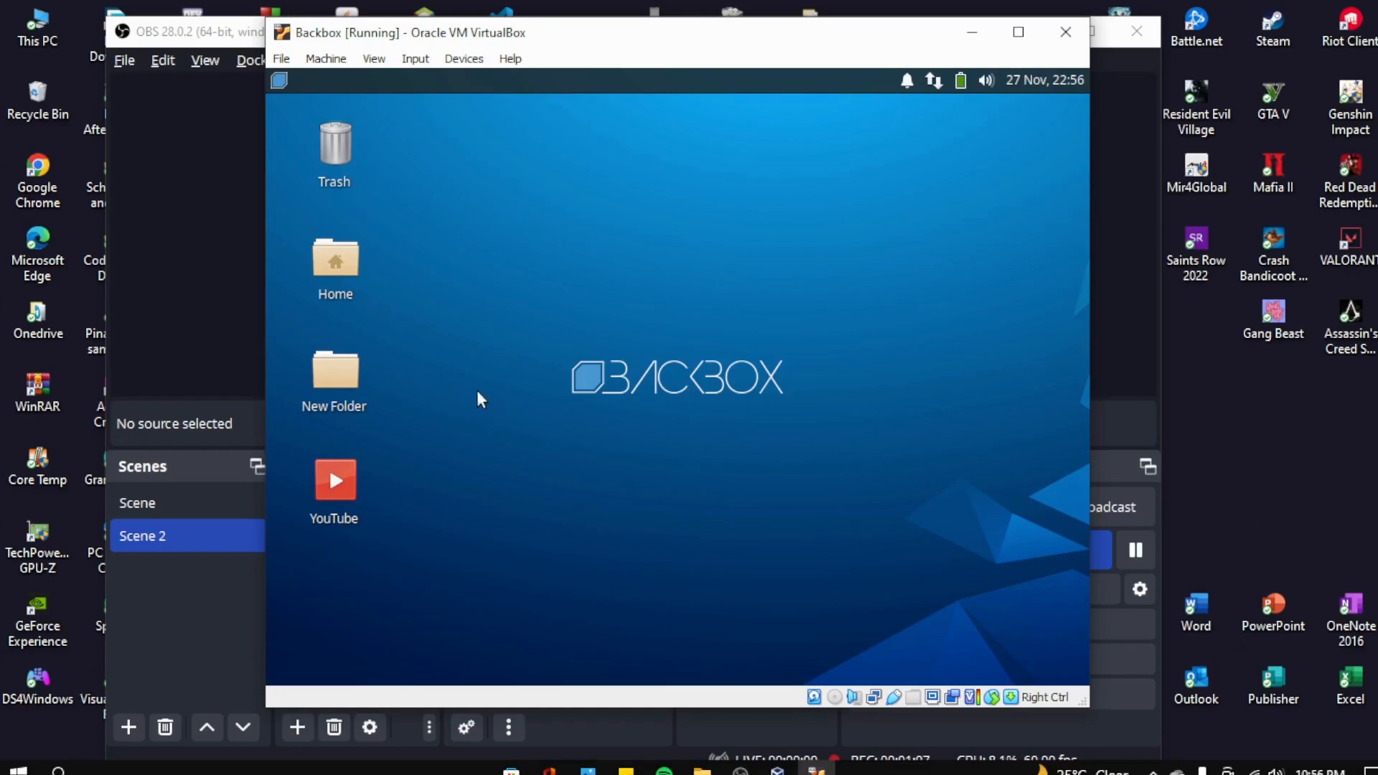
double_click(343, 475)
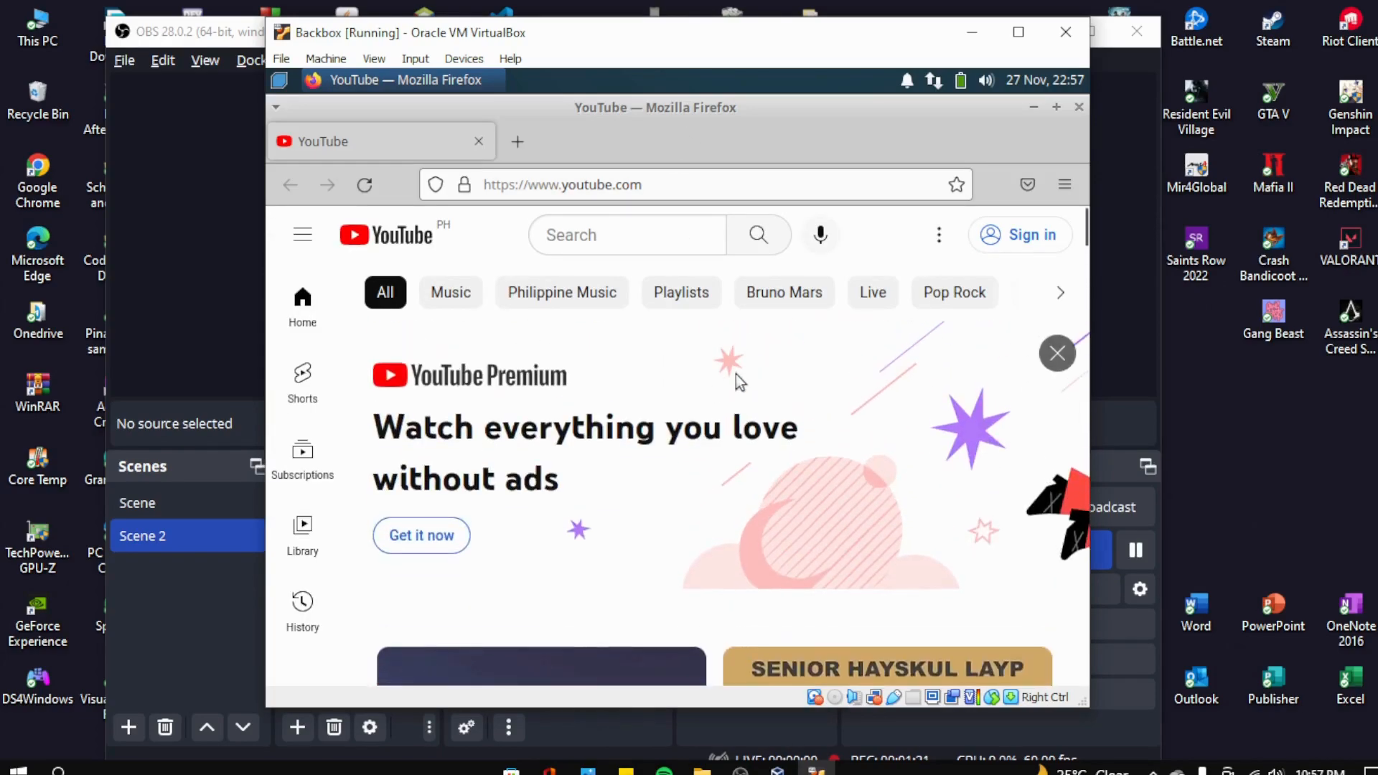
left_click(1079, 107)
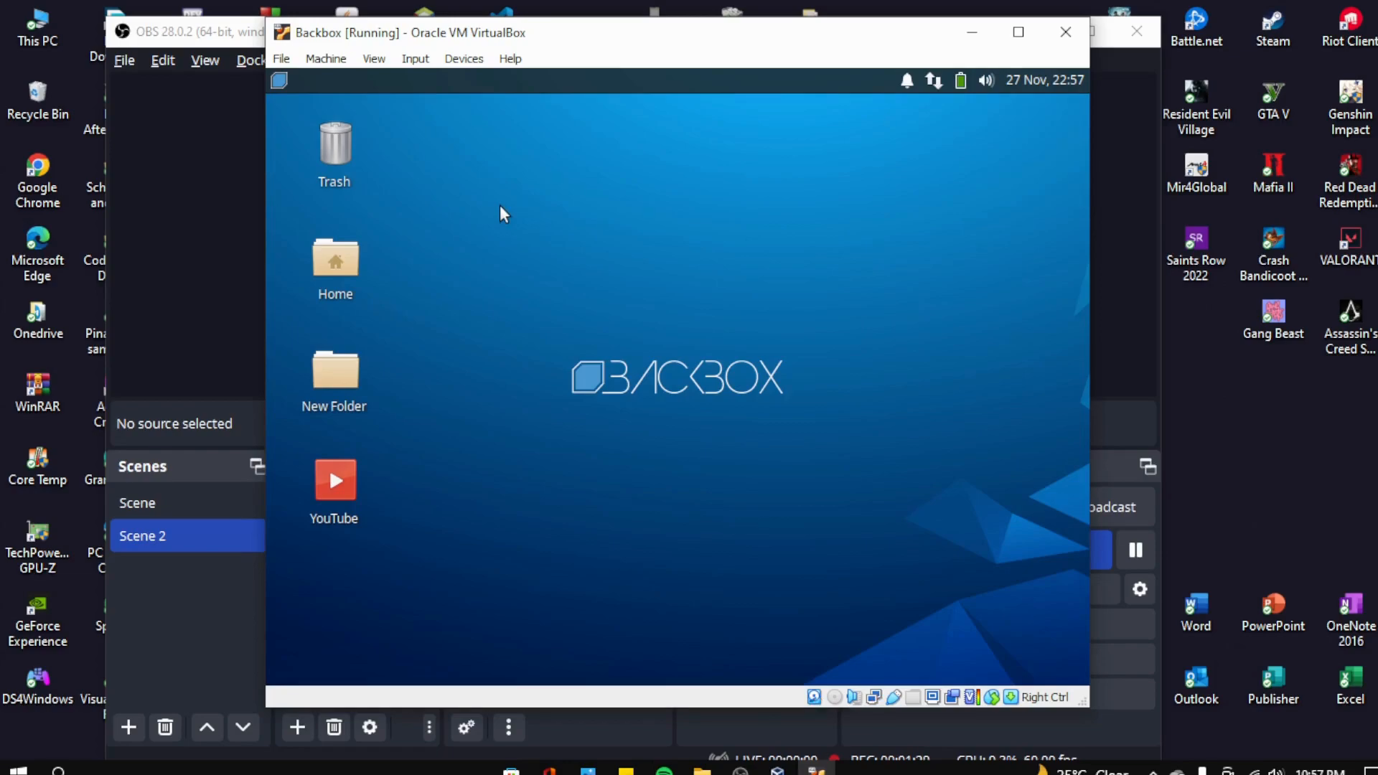
- Create a desktop folder named 'Plat tech'
right_click(501, 206)
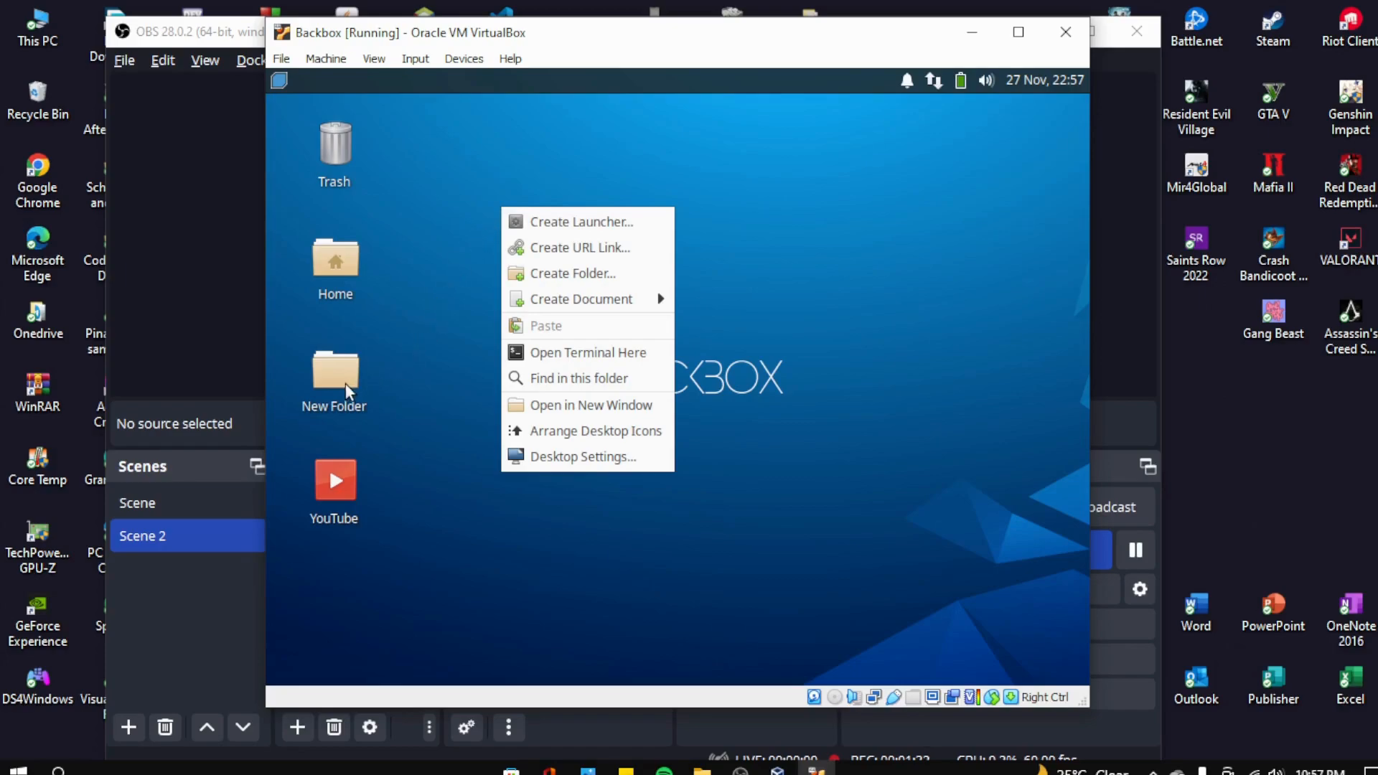
left_click(576, 274)
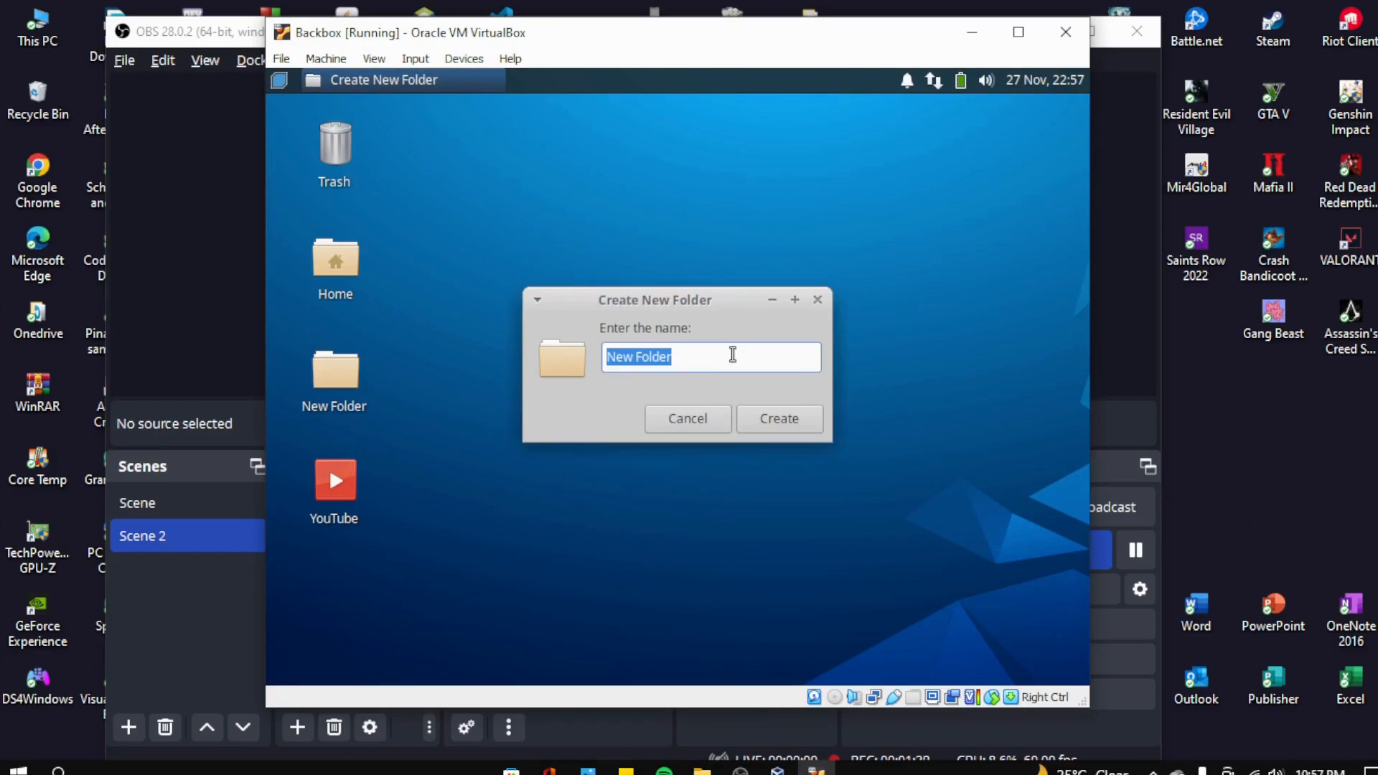
type("Plat tech")
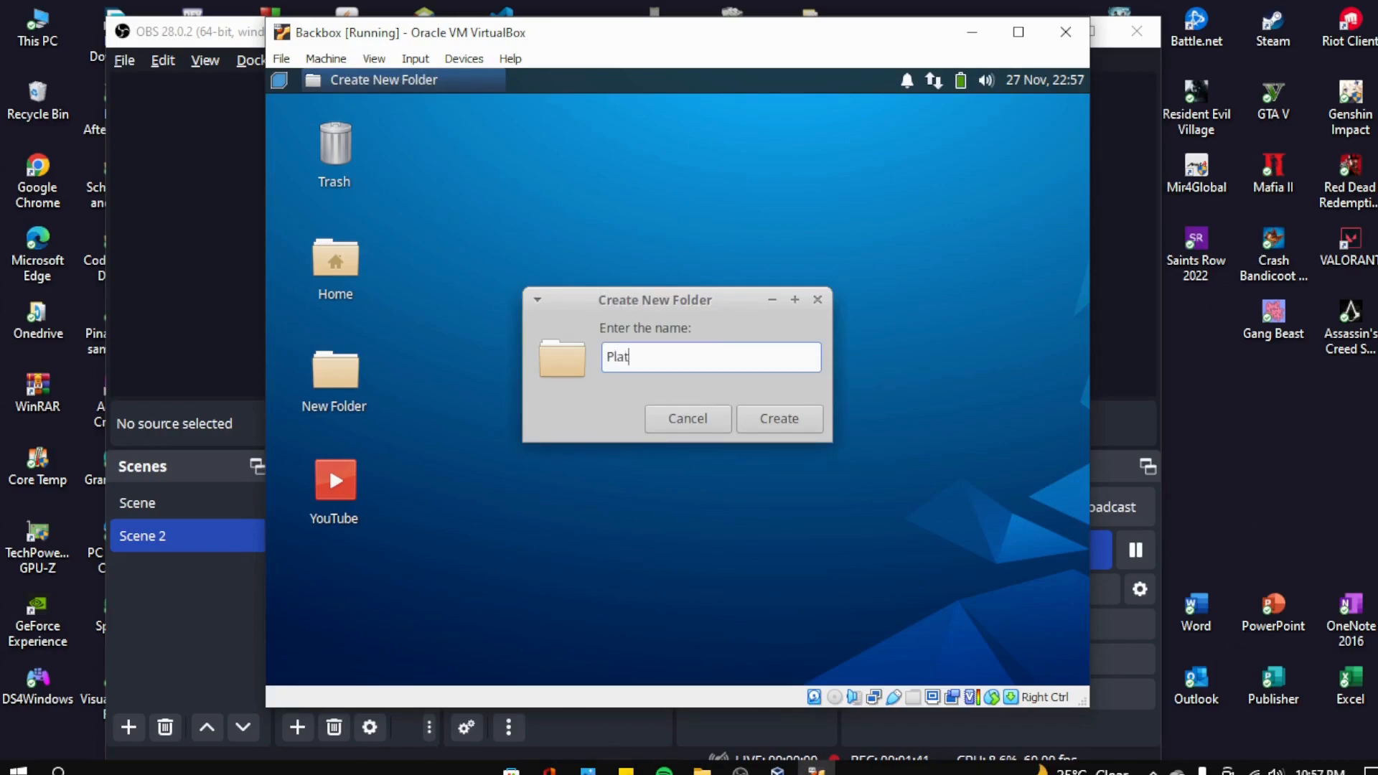
left_click(820, 430)
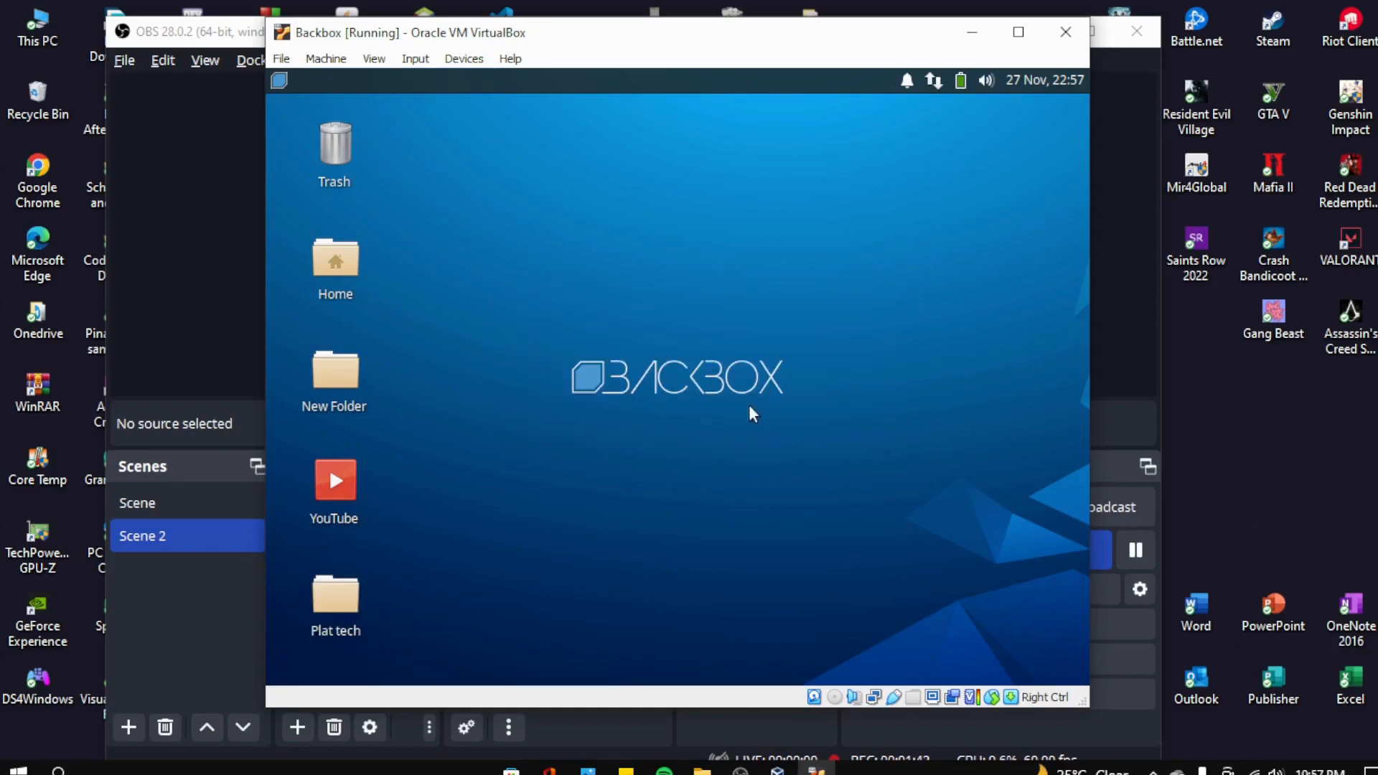
- Open the empty Plat tech folder and close it, twice
double_click(347, 607)
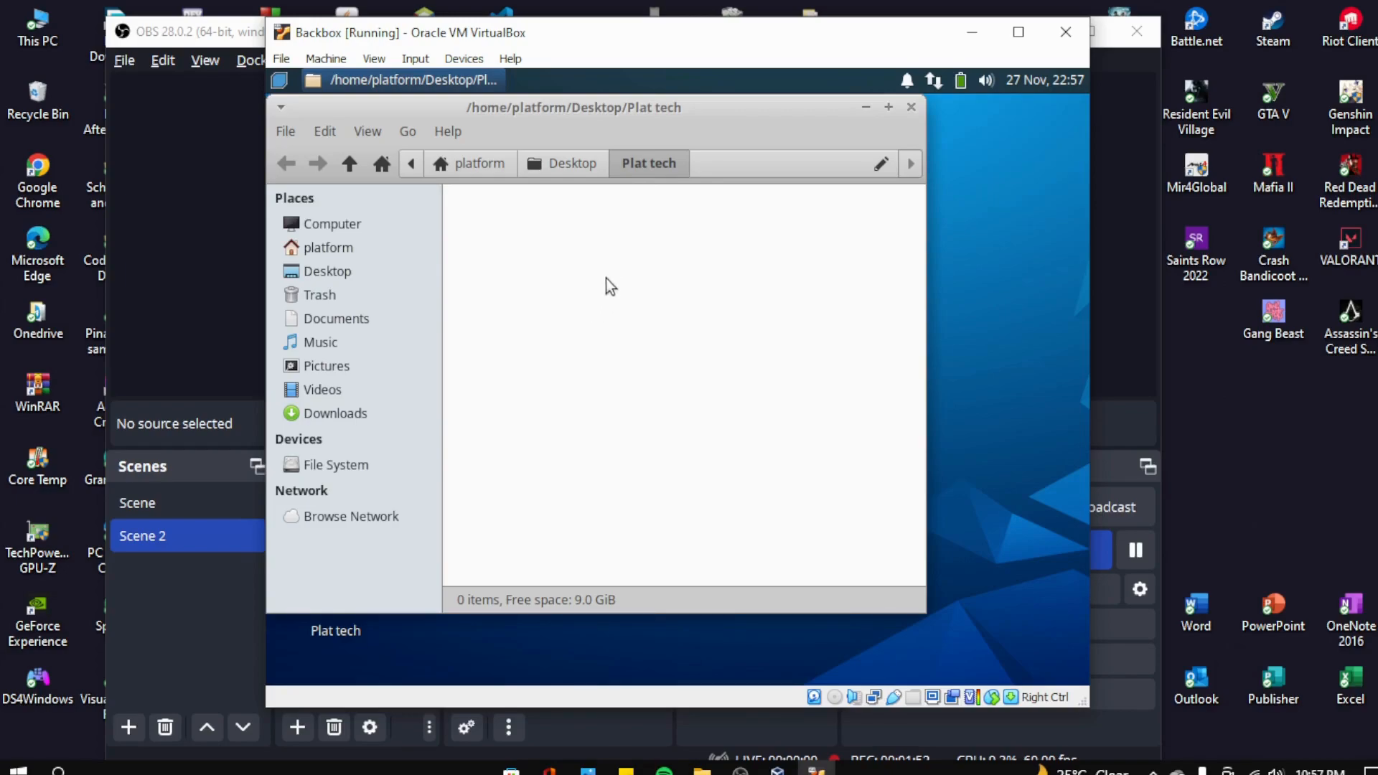
left_click(912, 107)
double_click(346, 592)
left_click(910, 108)
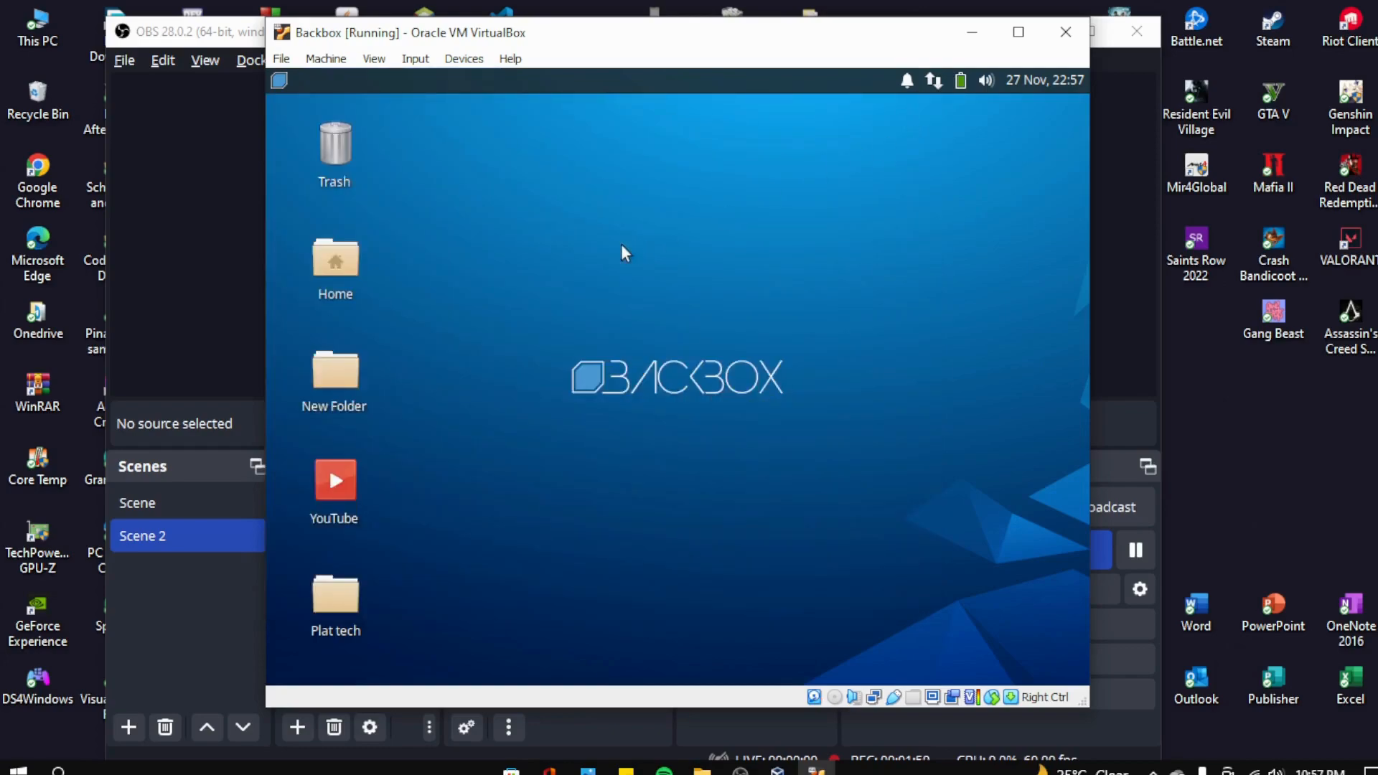
- Create a new OpenDocument Spreadsheet file on the desktop
right_click(527, 257)
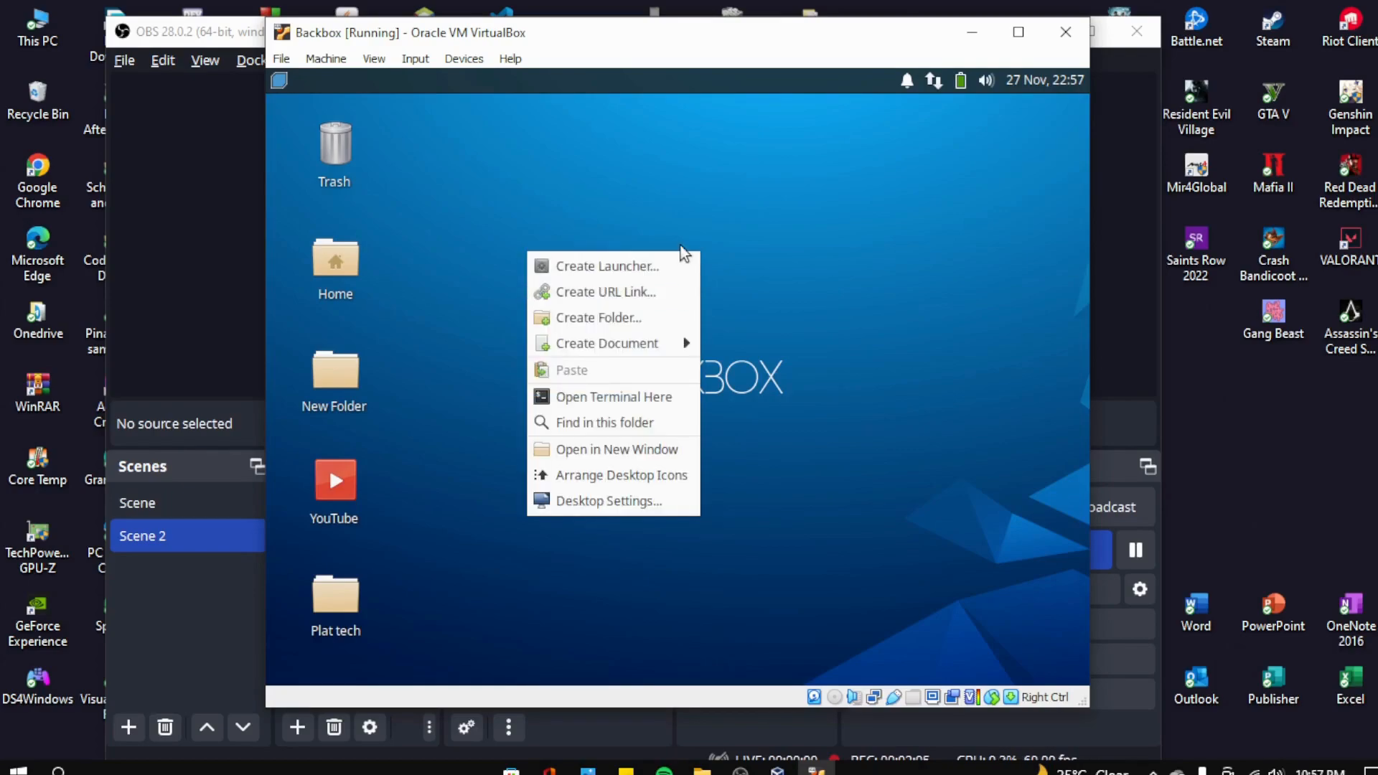
mouse_move(624, 347)
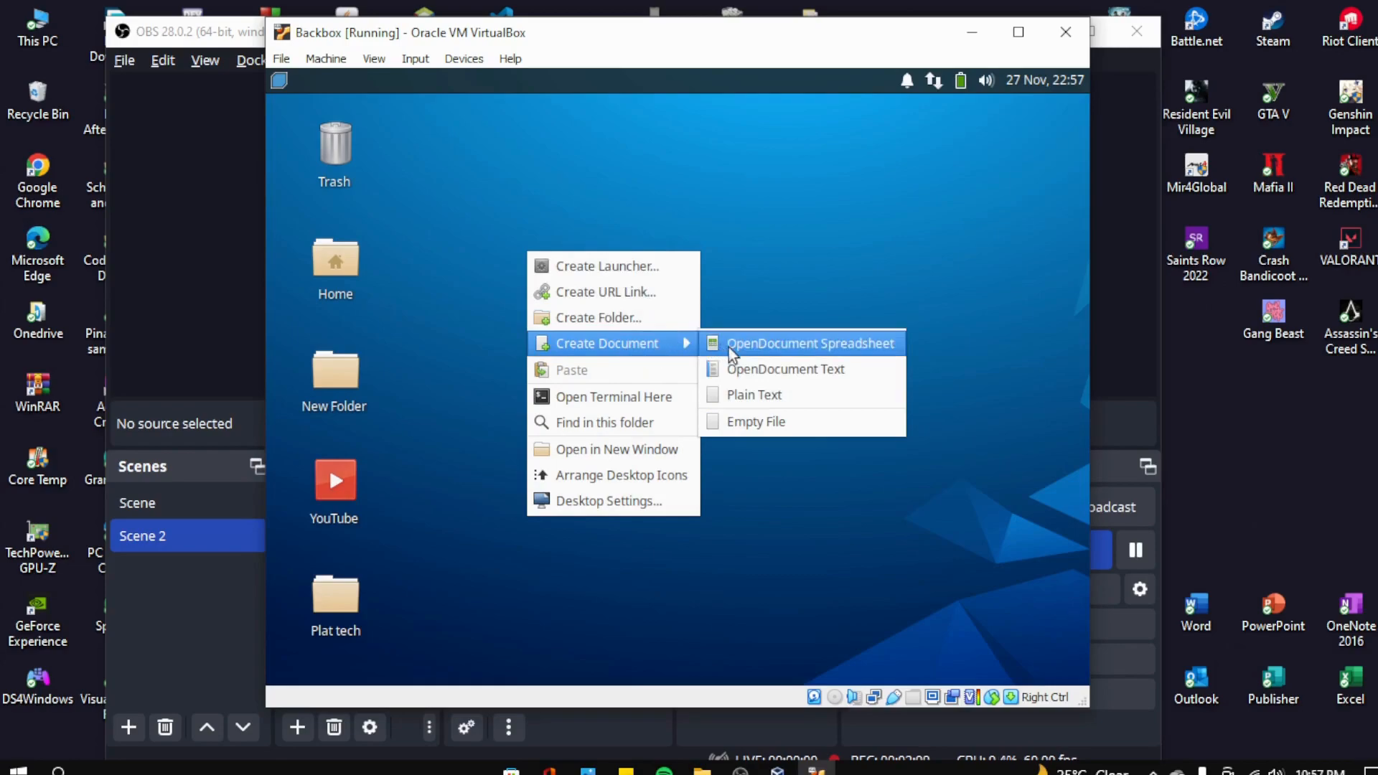
left_click(809, 348)
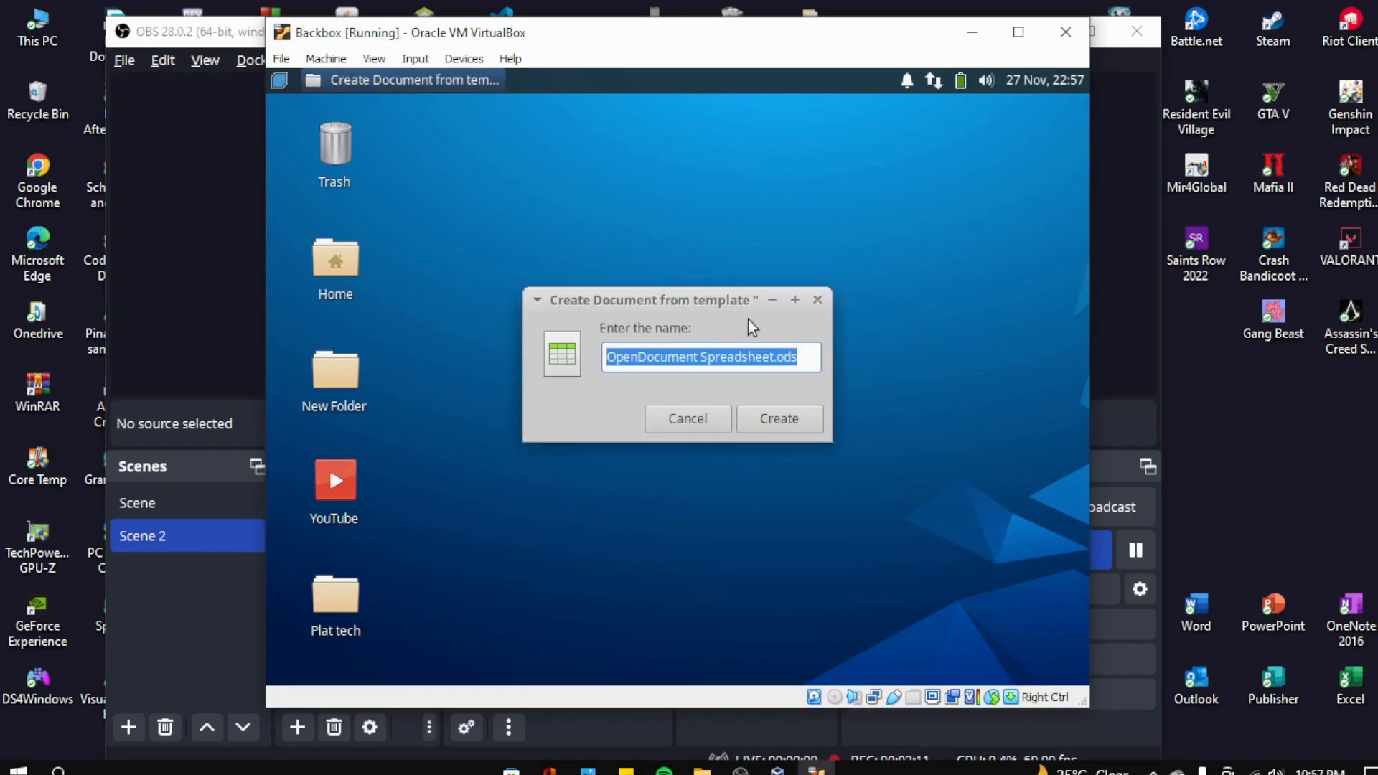
left_click(777, 419)
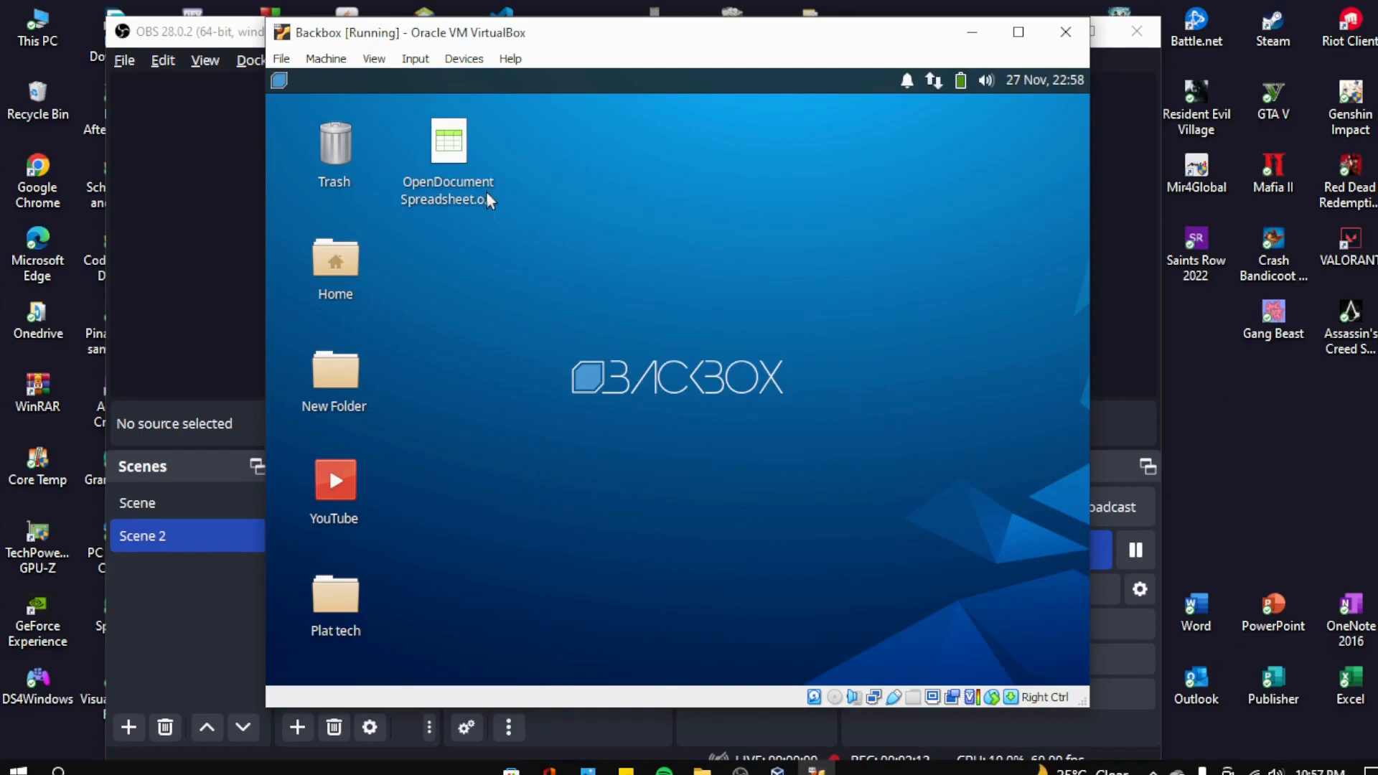
- Open the spreadsheet in Calc, select cells A1 through A6, then close it
double_click(452, 152)
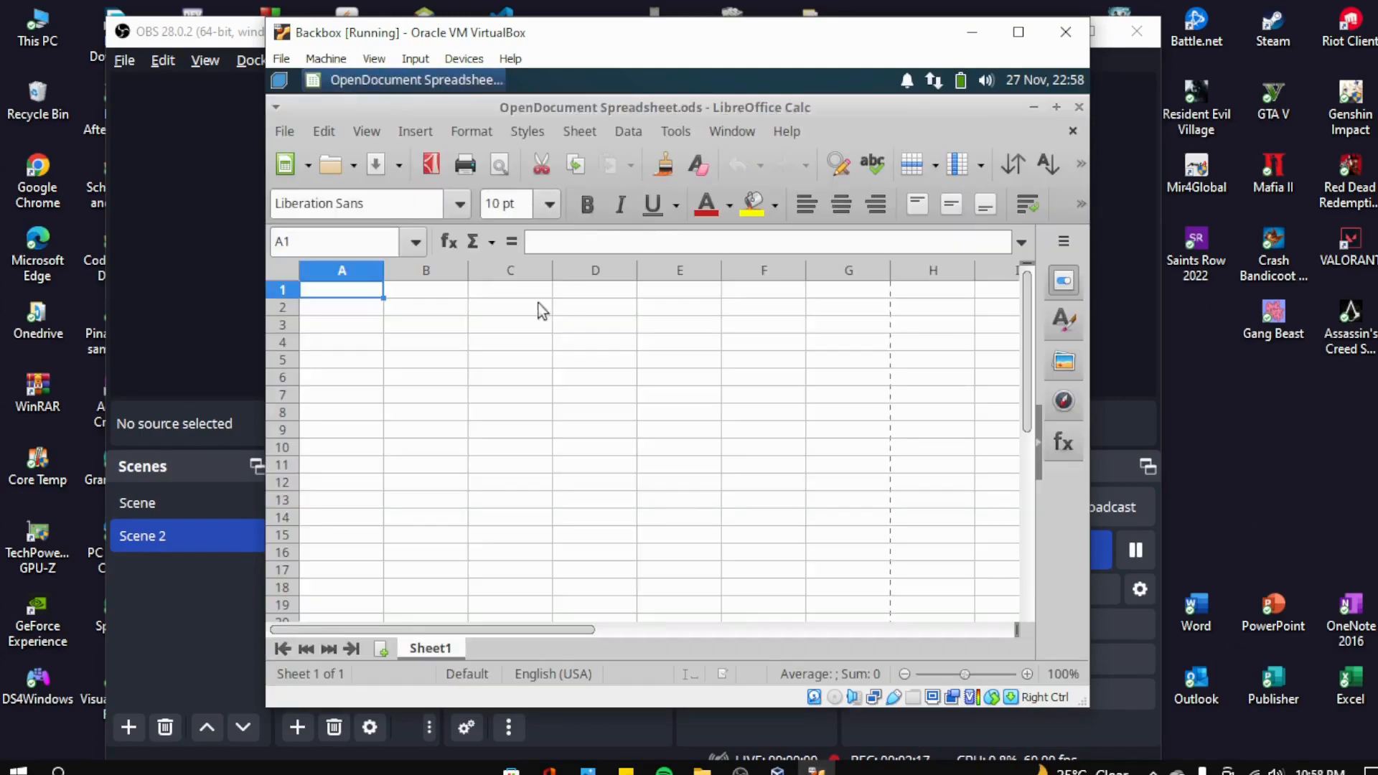
left_click(368, 309)
left_click(370, 327)
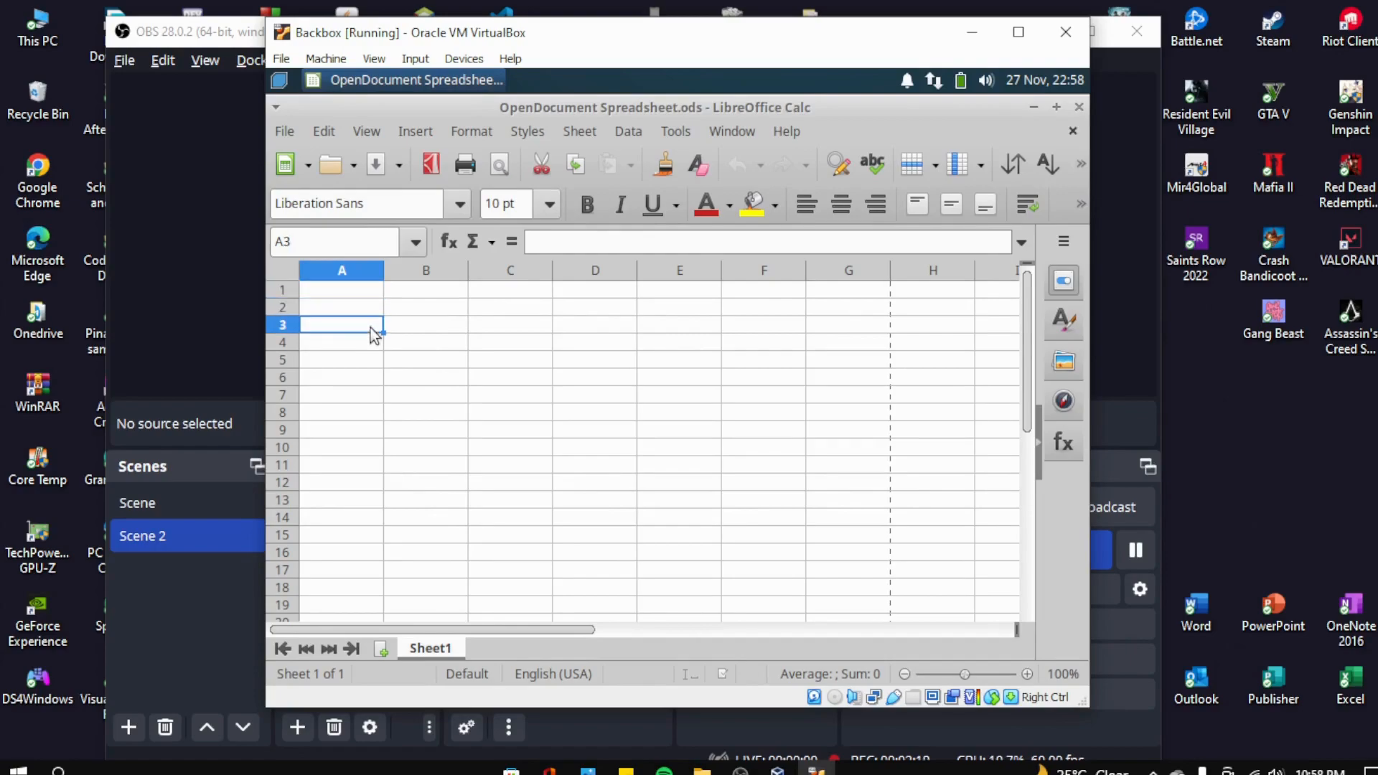
left_click(372, 343)
left_click(373, 363)
left_click(369, 377)
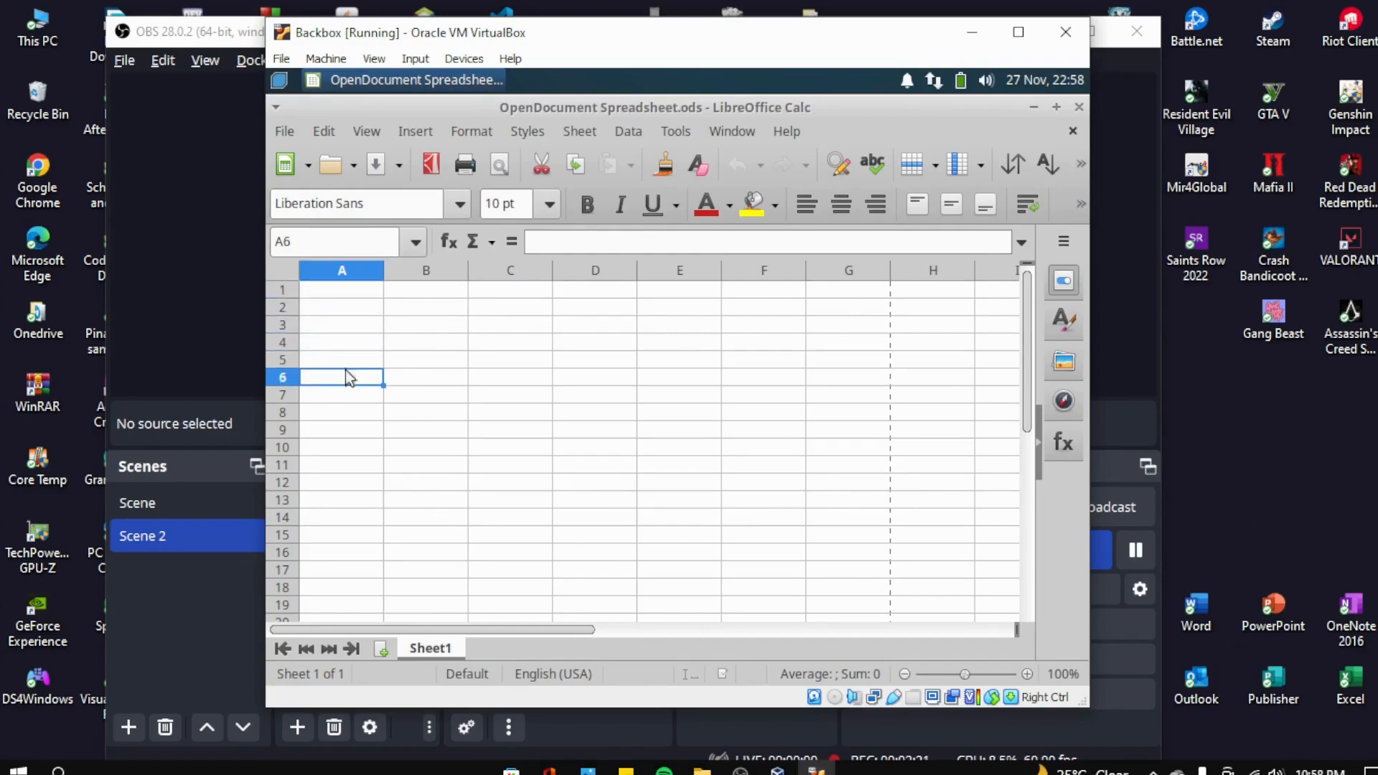
left_click(343, 297)
left_click(350, 312)
left_click(356, 330)
left_click(356, 372)
left_click(1078, 107)
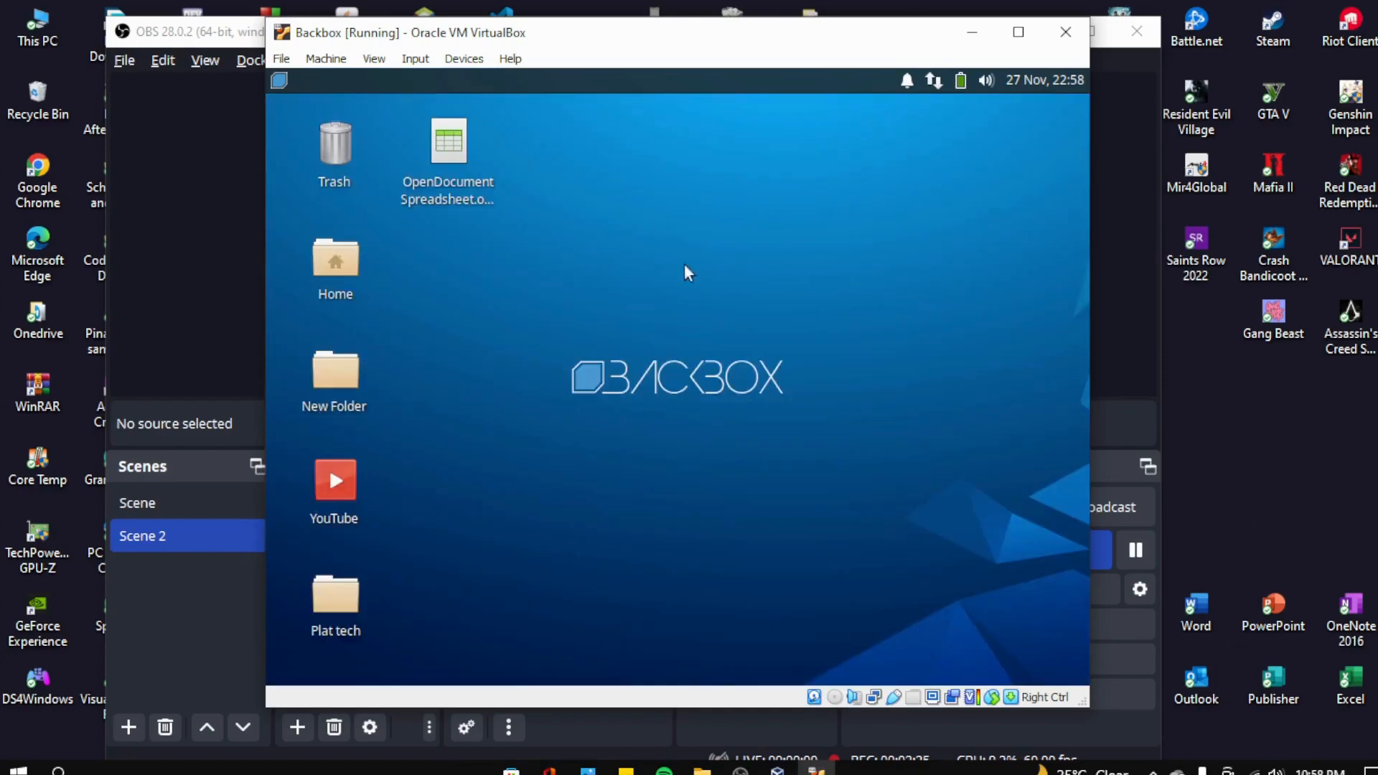
- Create 'OpenDocument Text.odt' on the desktop, open it empty in Writer, then close Writer
right_click(587, 260)
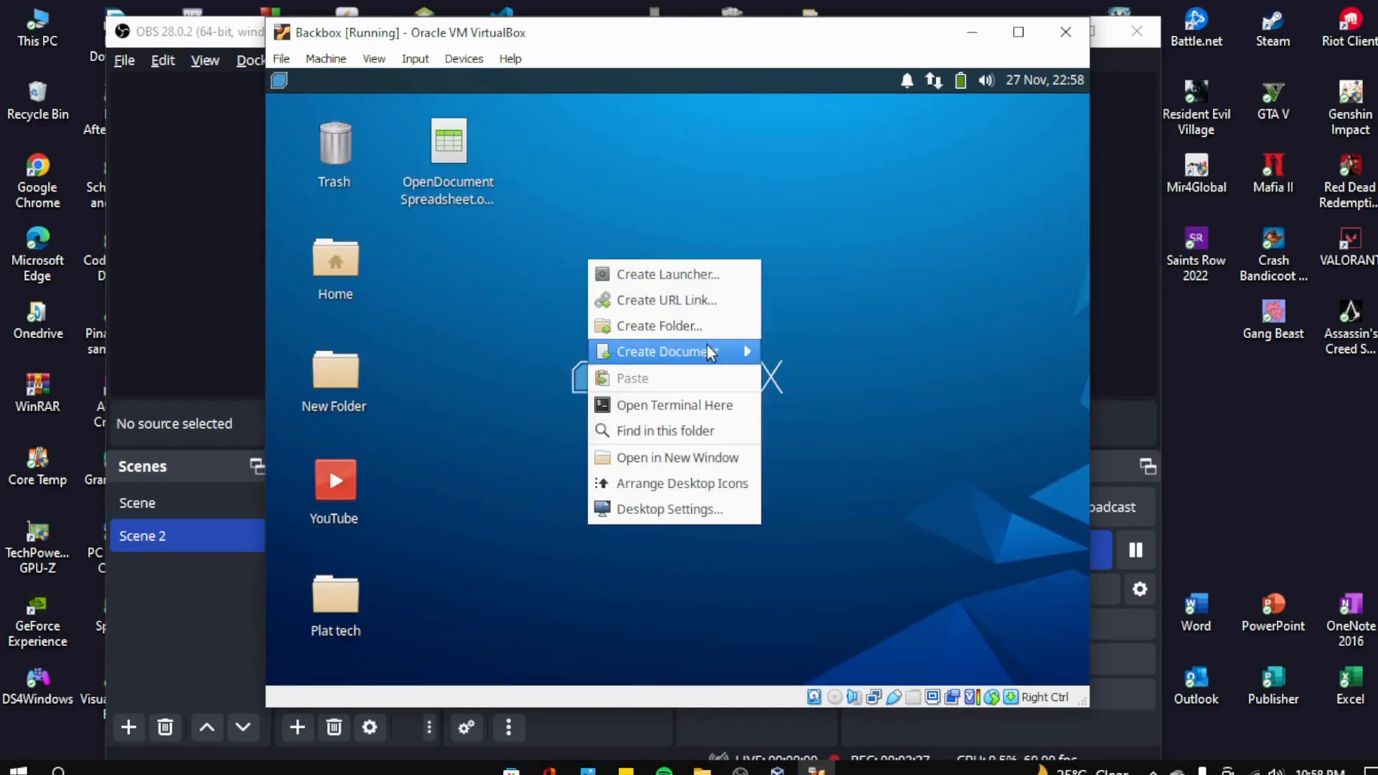
mouse_move(711, 351)
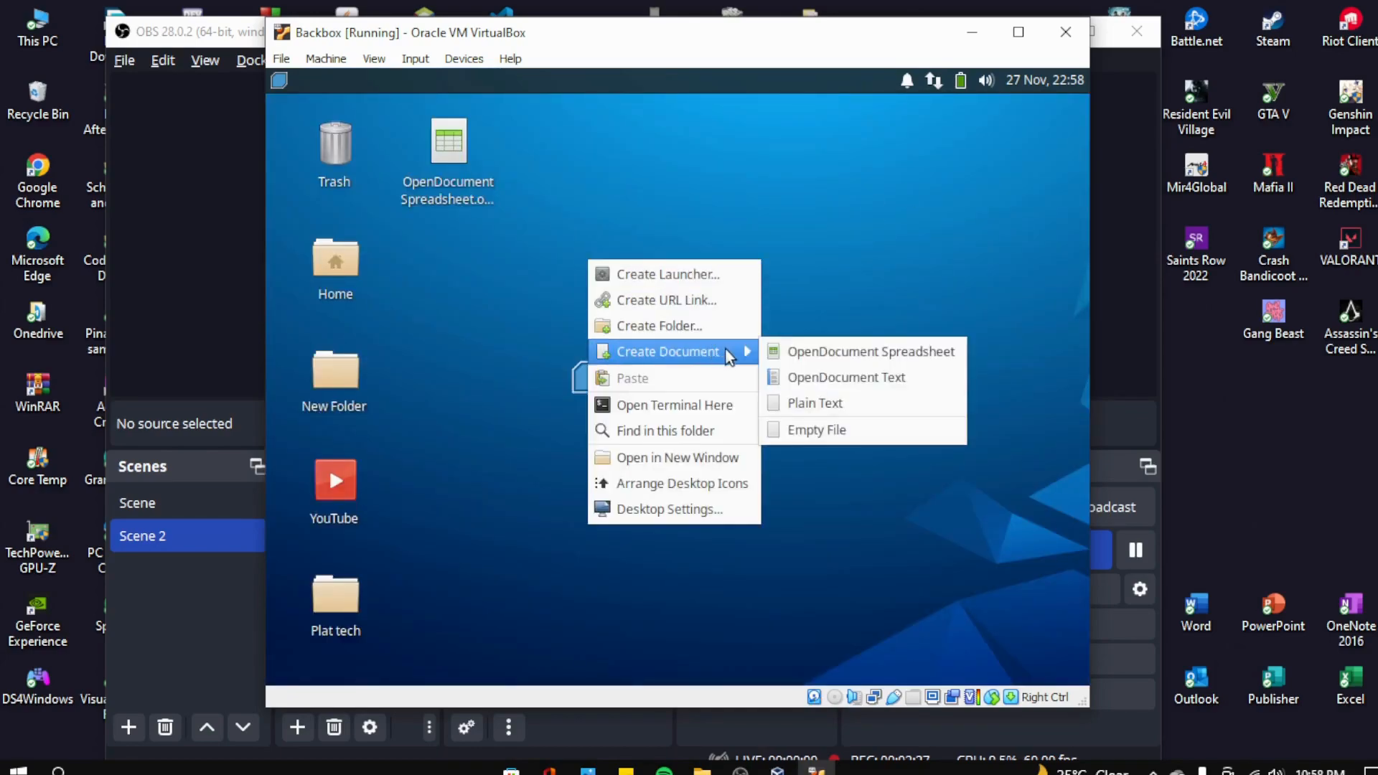
left_click(860, 377)
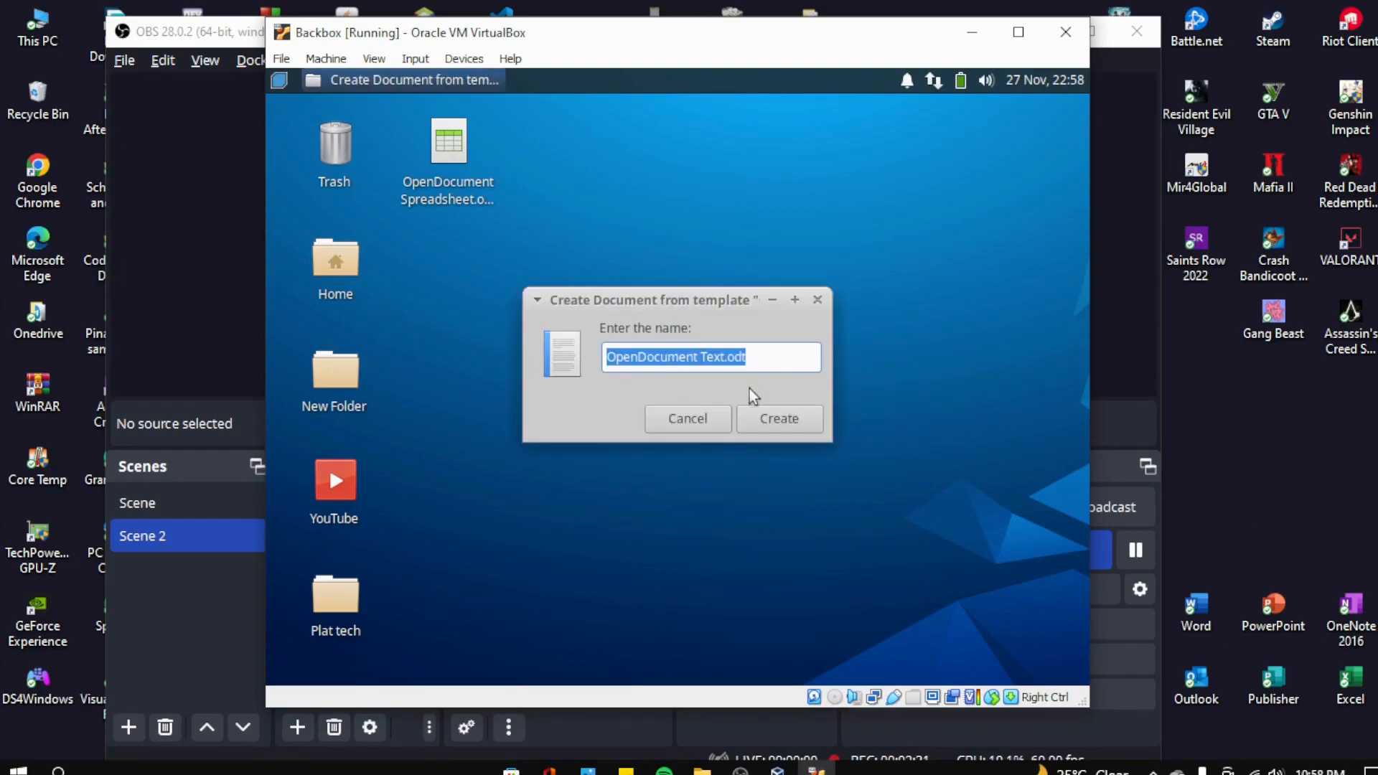
left_click(762, 419)
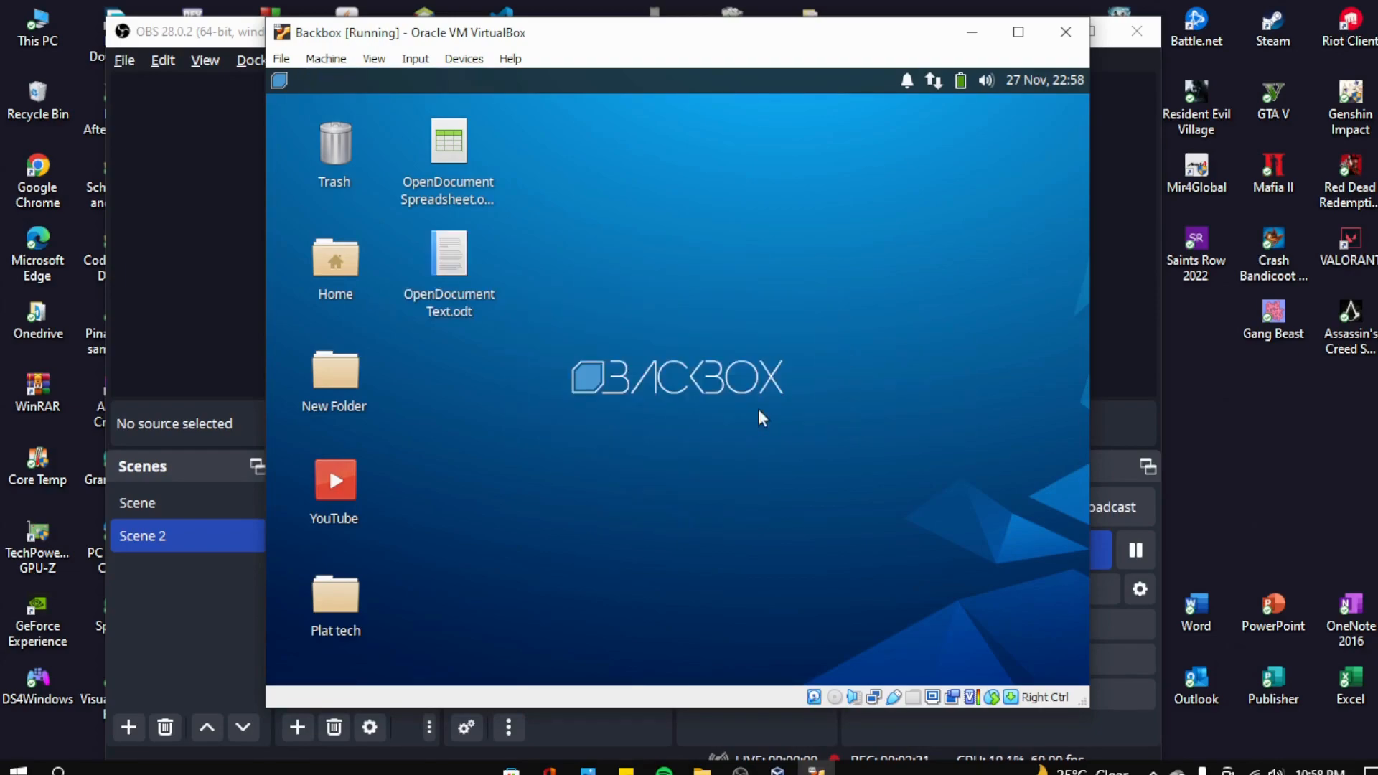
double_click(457, 262)
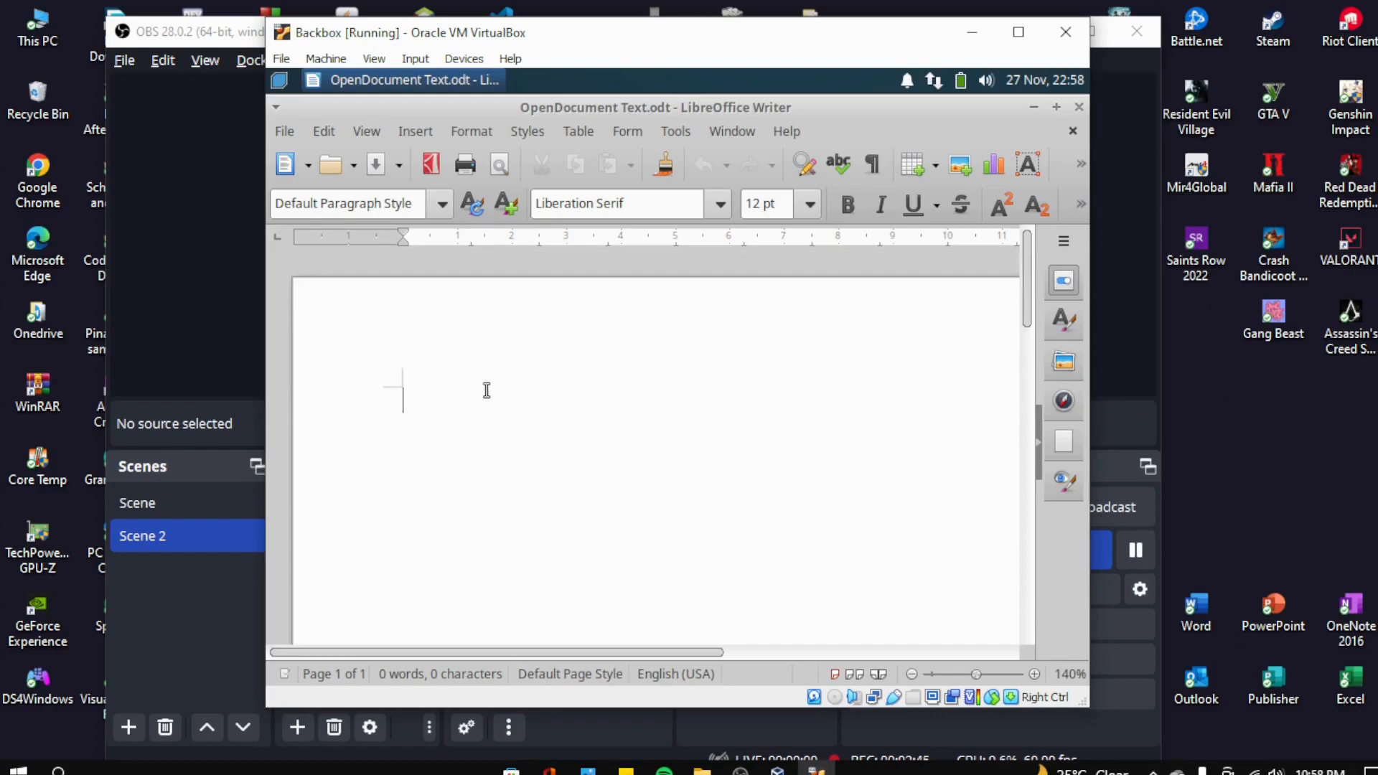
left_click(1079, 108)
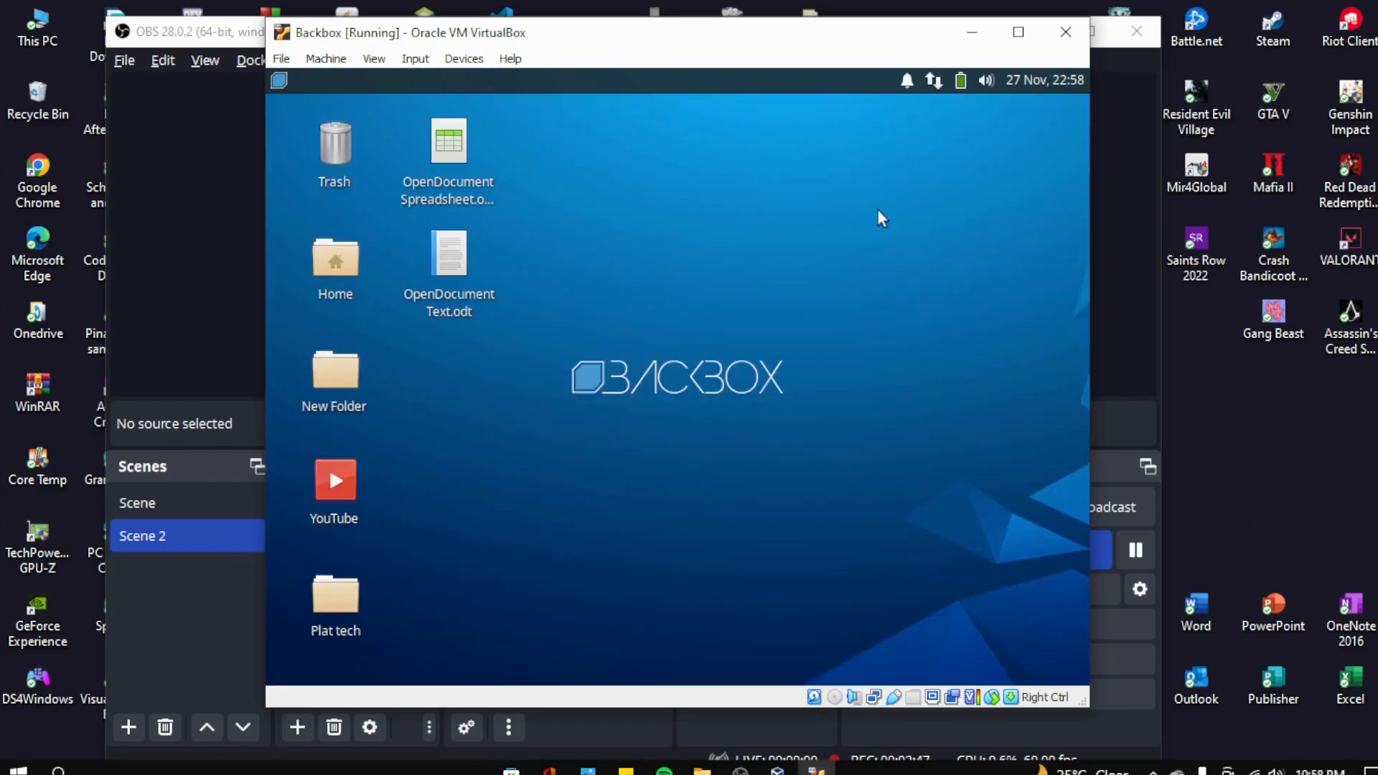
- Create an empty 'New File' on the desktop
right_click(580, 290)
mouse_move(705, 380)
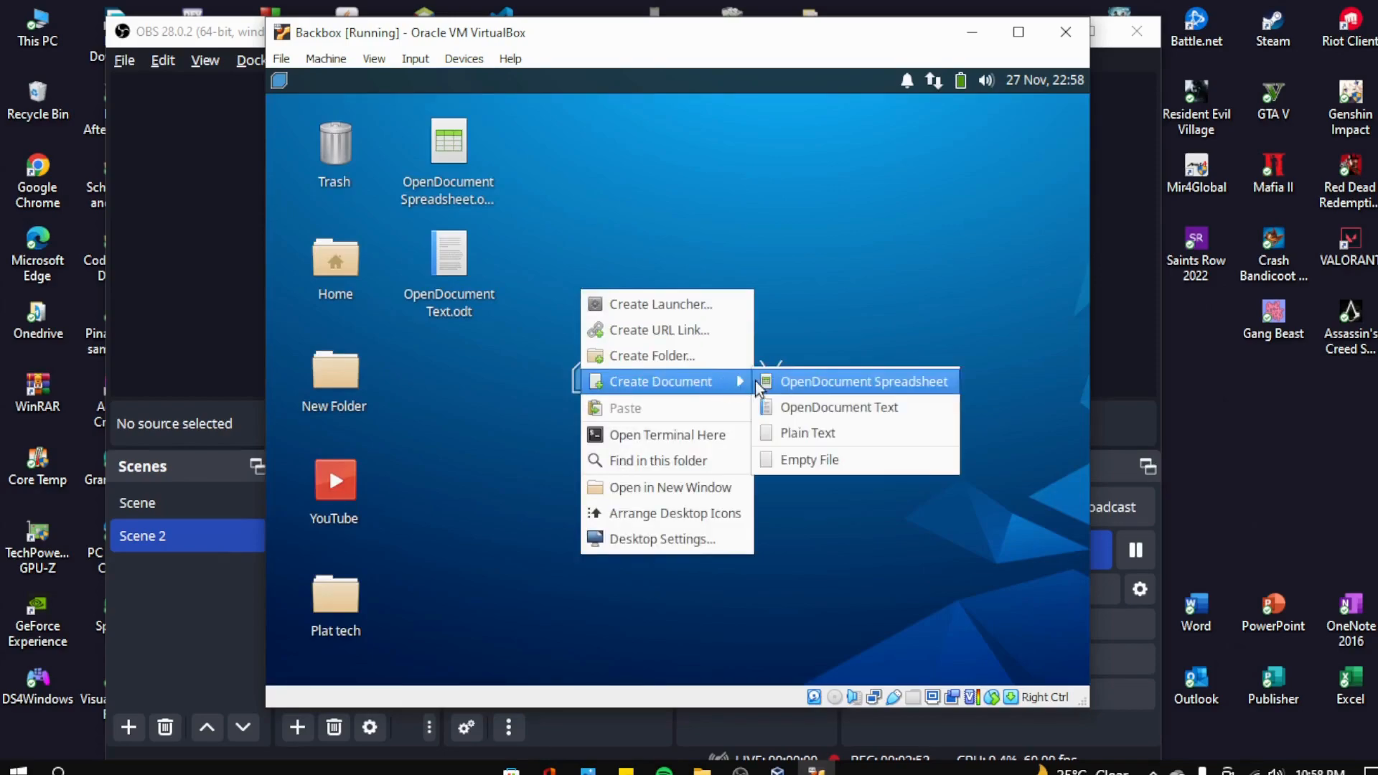
left_click(845, 459)
left_click(766, 419)
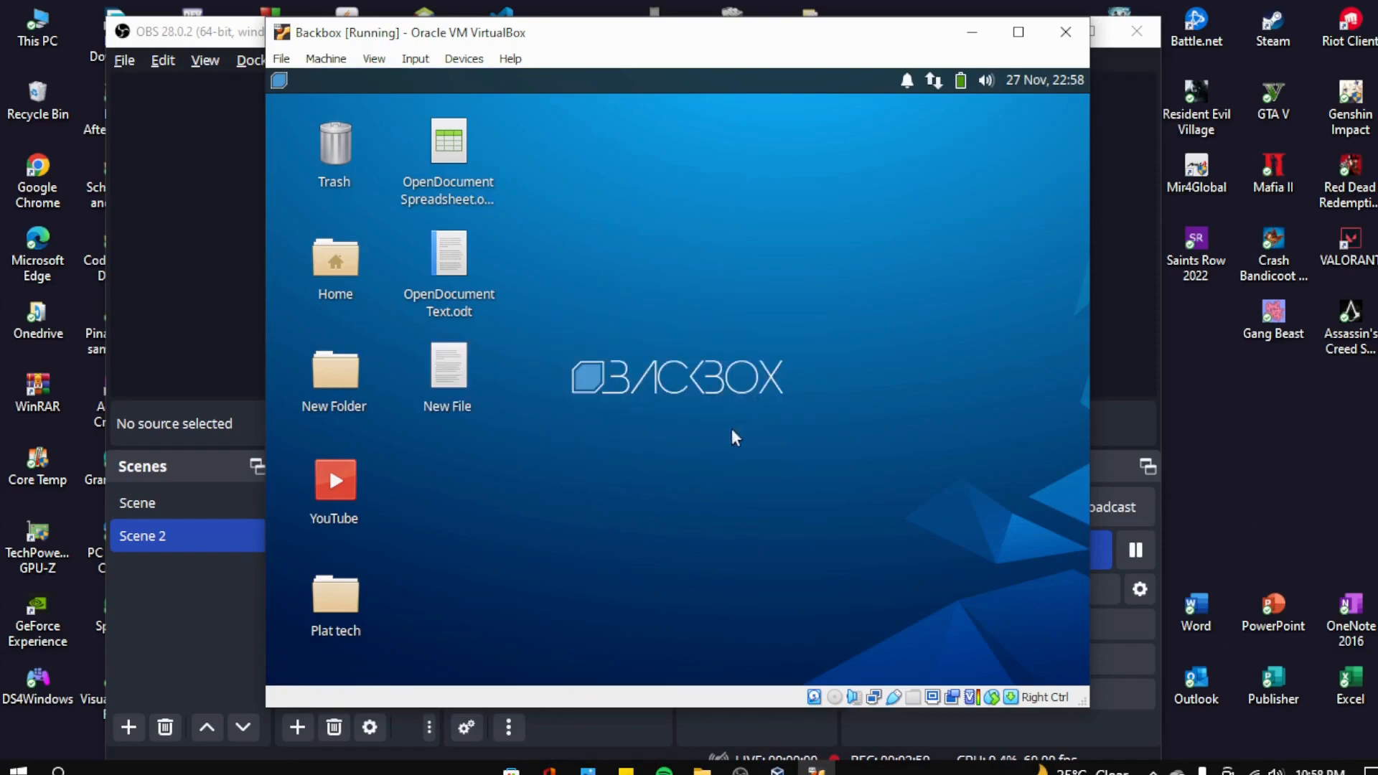
- Write 'plat tech' into New File in Mousepad and save it on closing
double_click(449, 369)
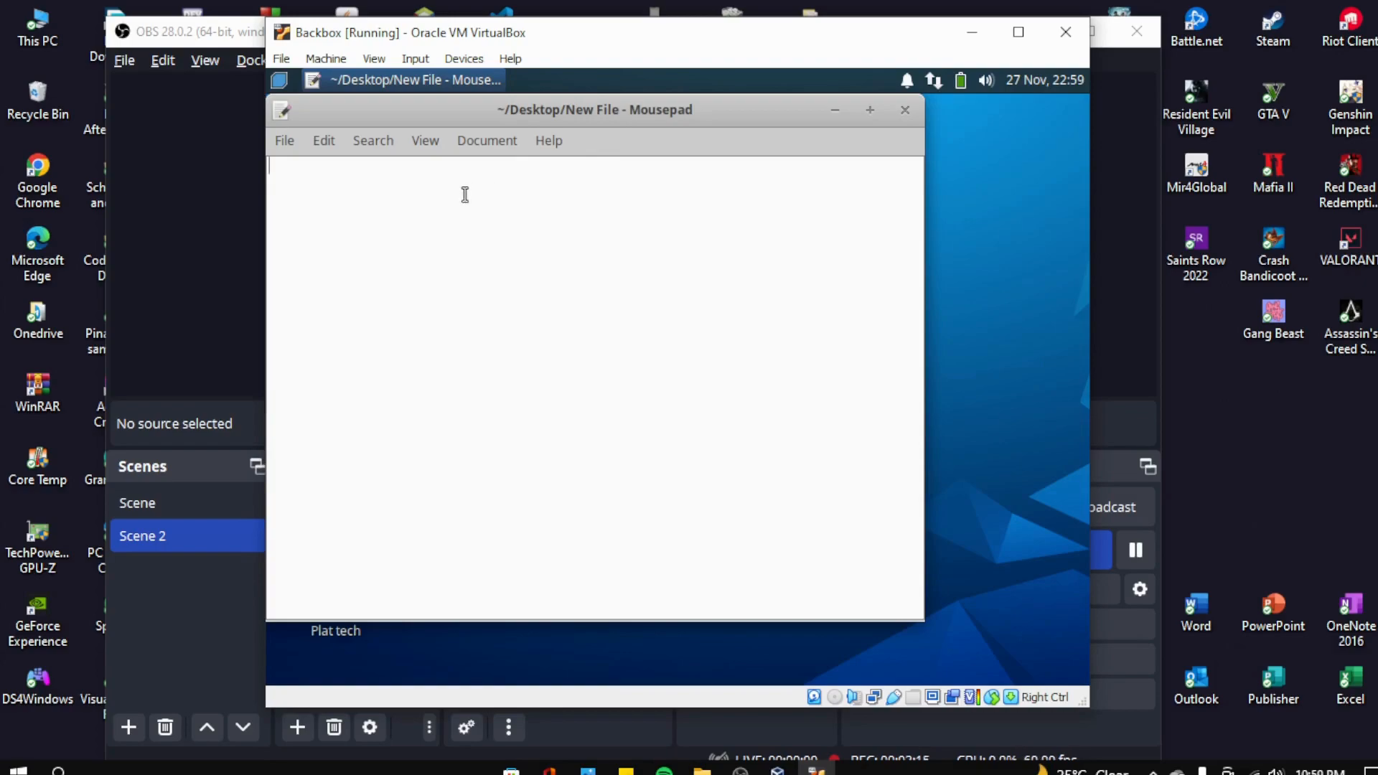
type("plat tech")
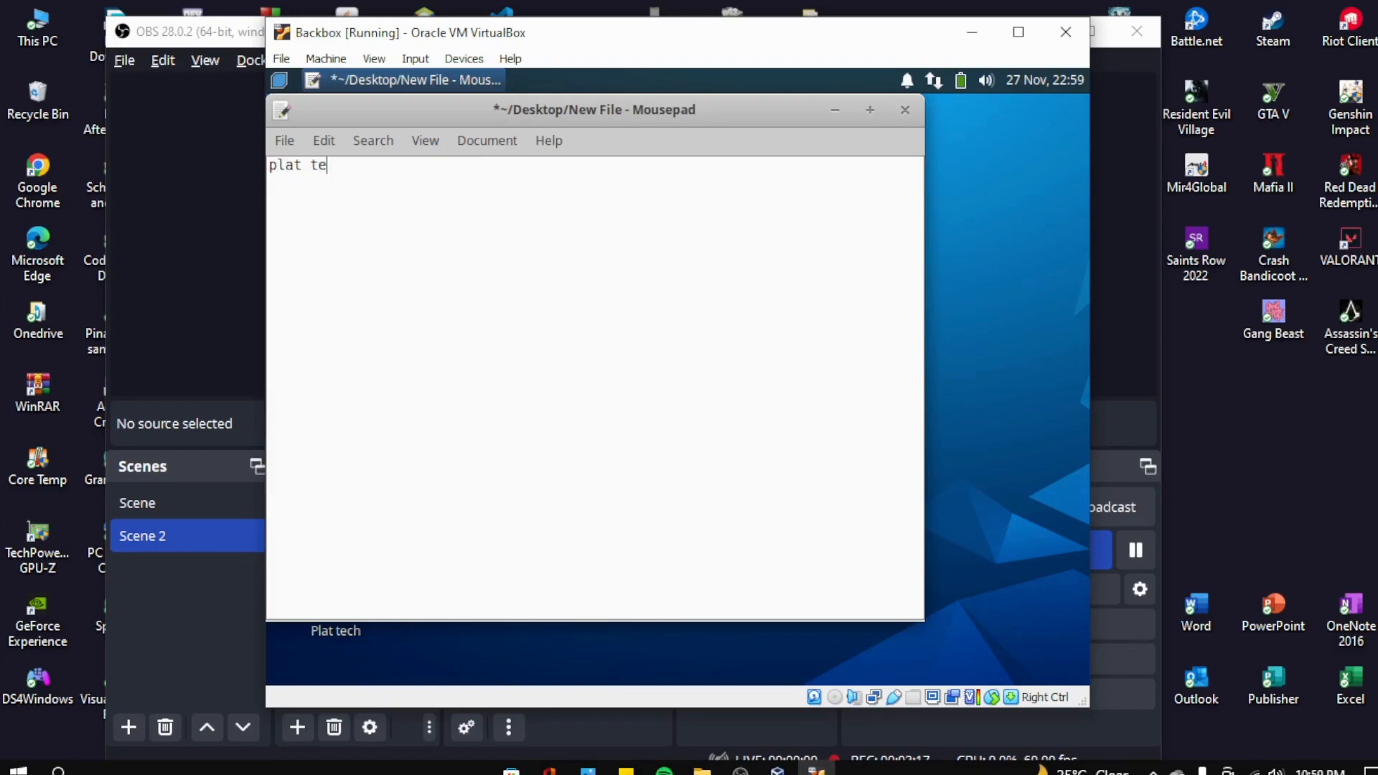
left_click(901, 113)
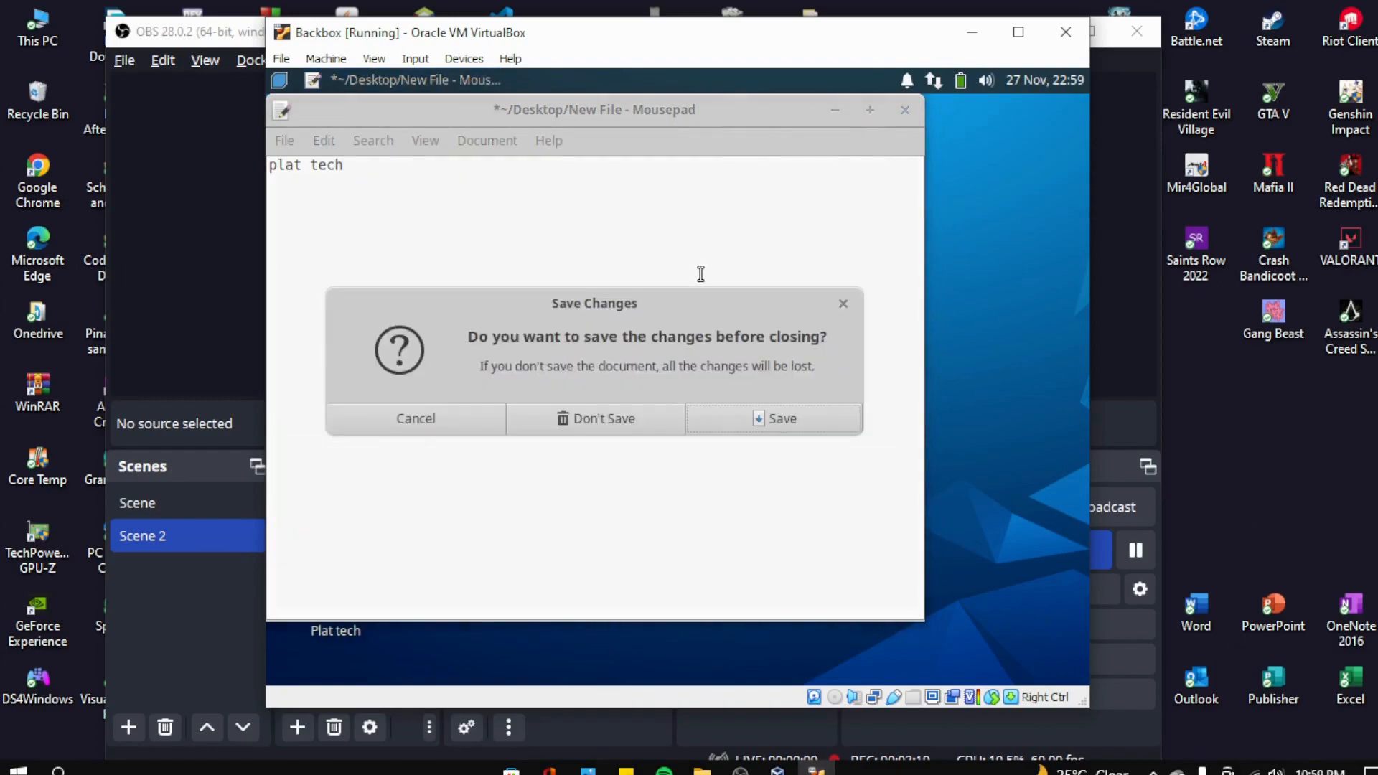
left_click(751, 419)
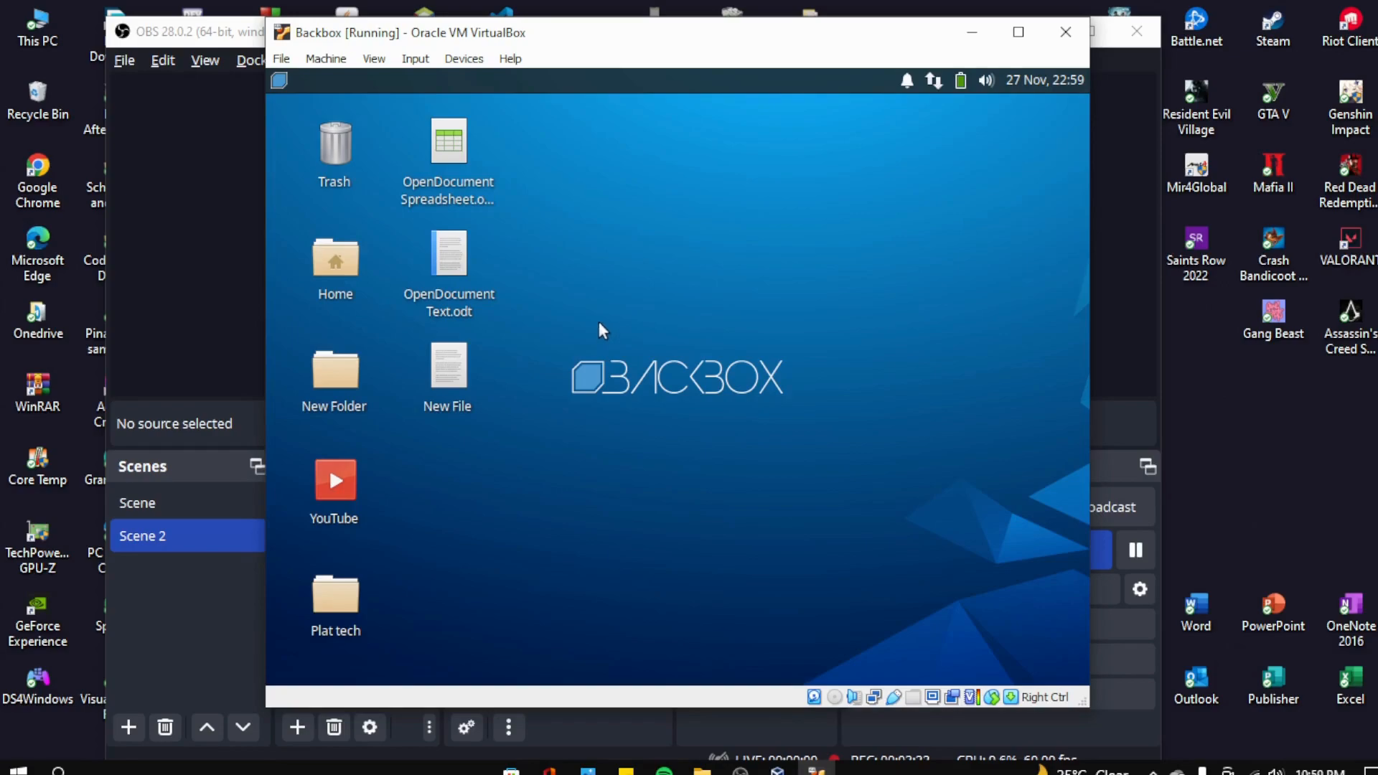
right_click(562, 219)
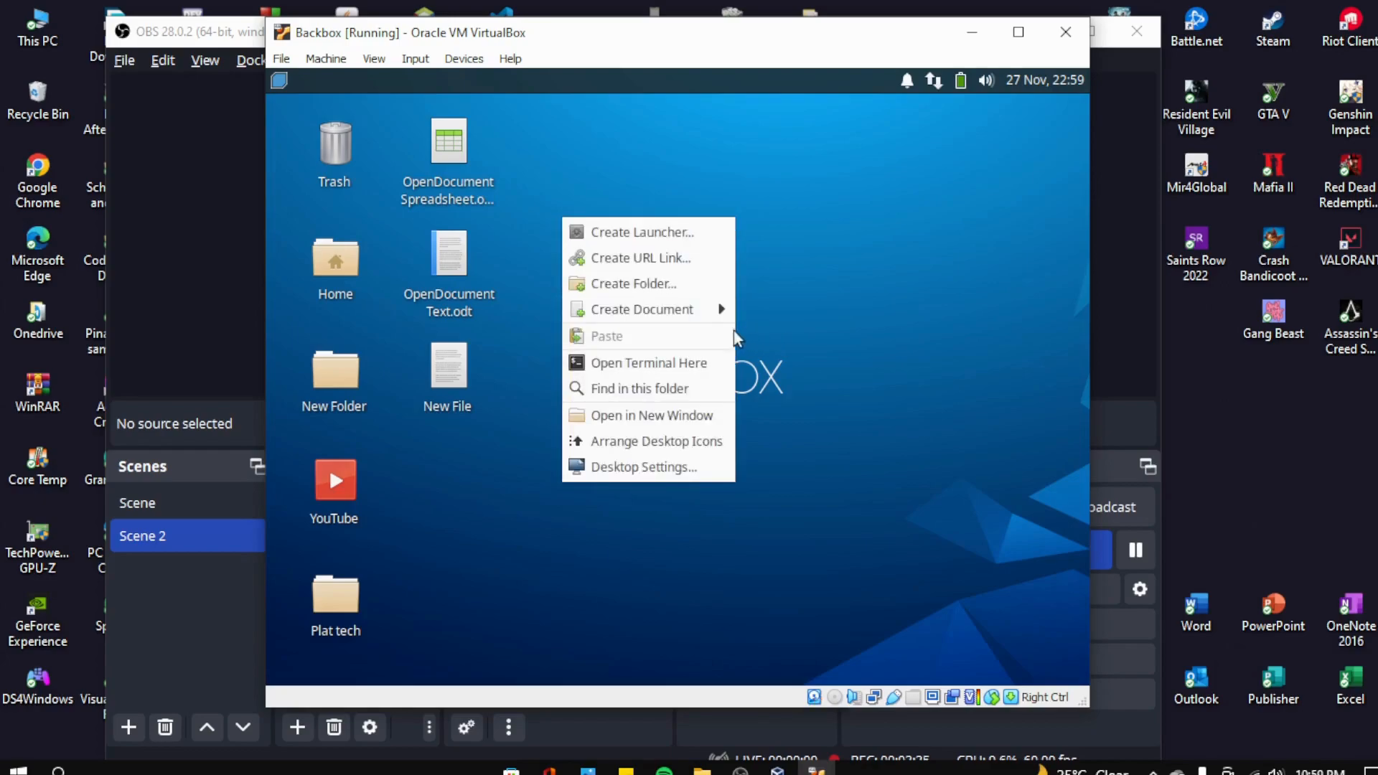
left_click(704, 364)
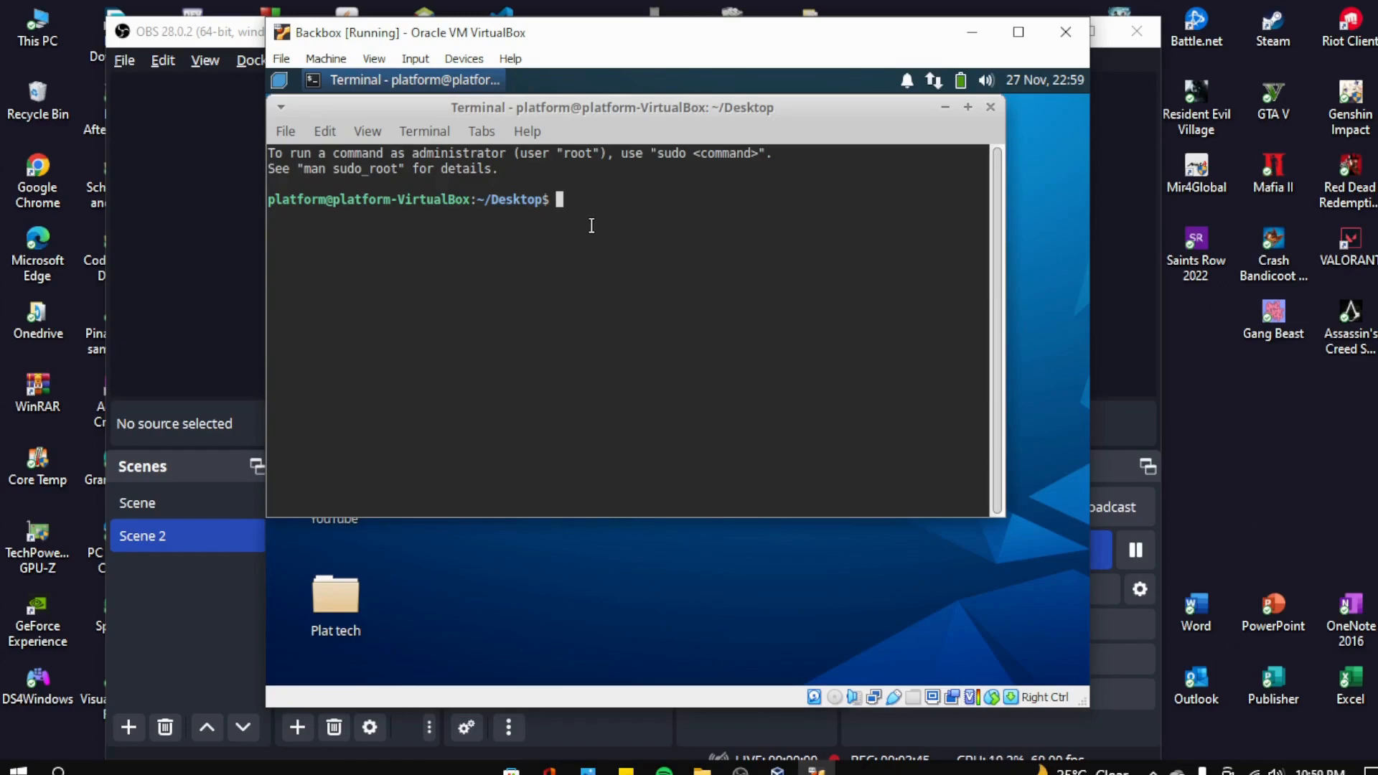
type("sudo")
key("Return")
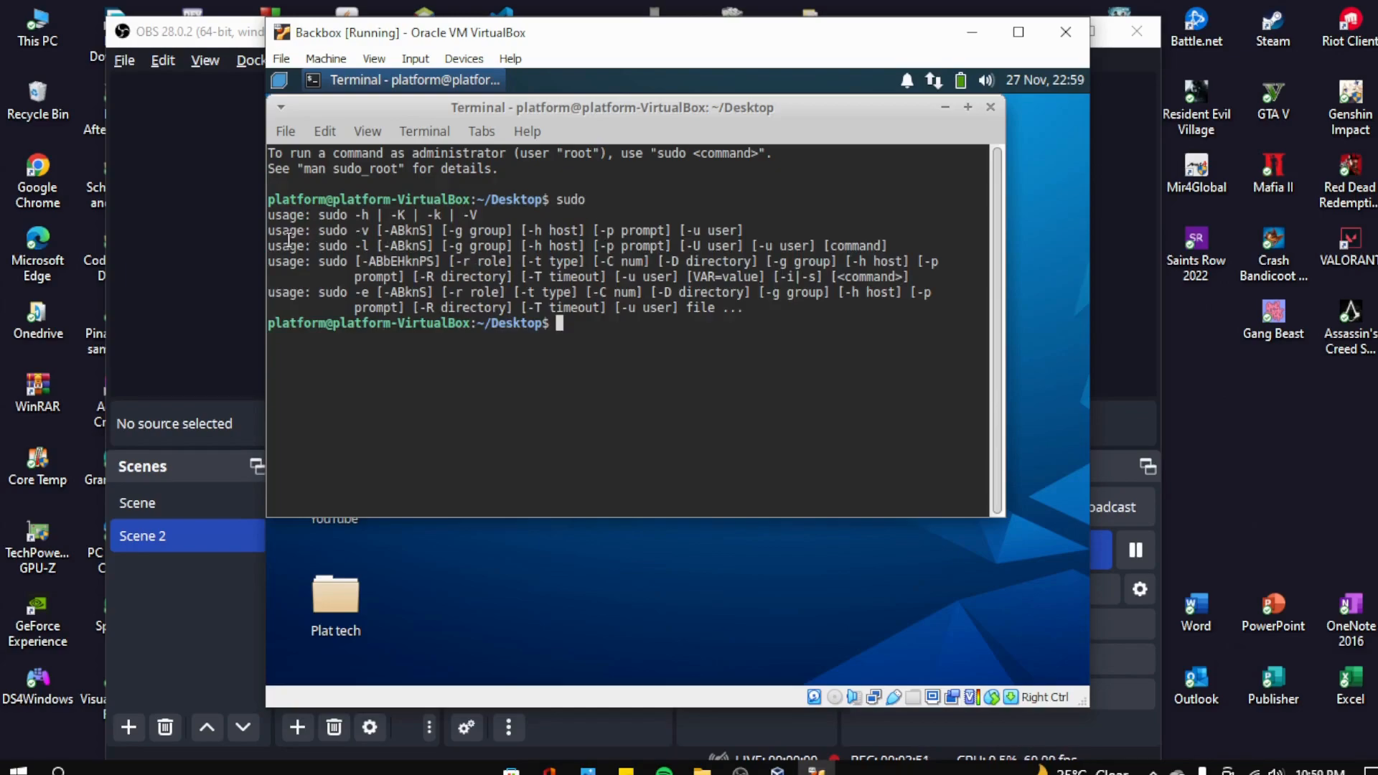
left_click_drag(274, 215, 768, 309)
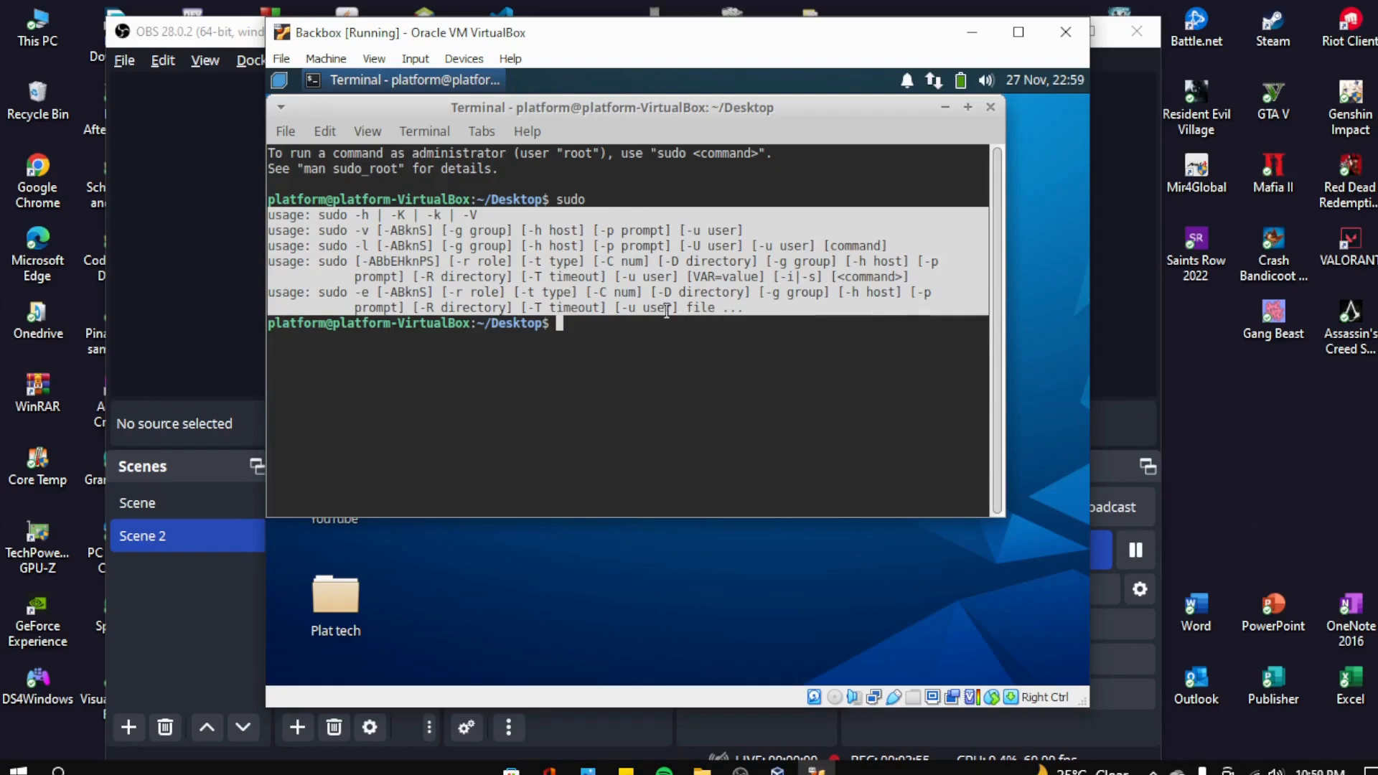
left_click(635, 327)
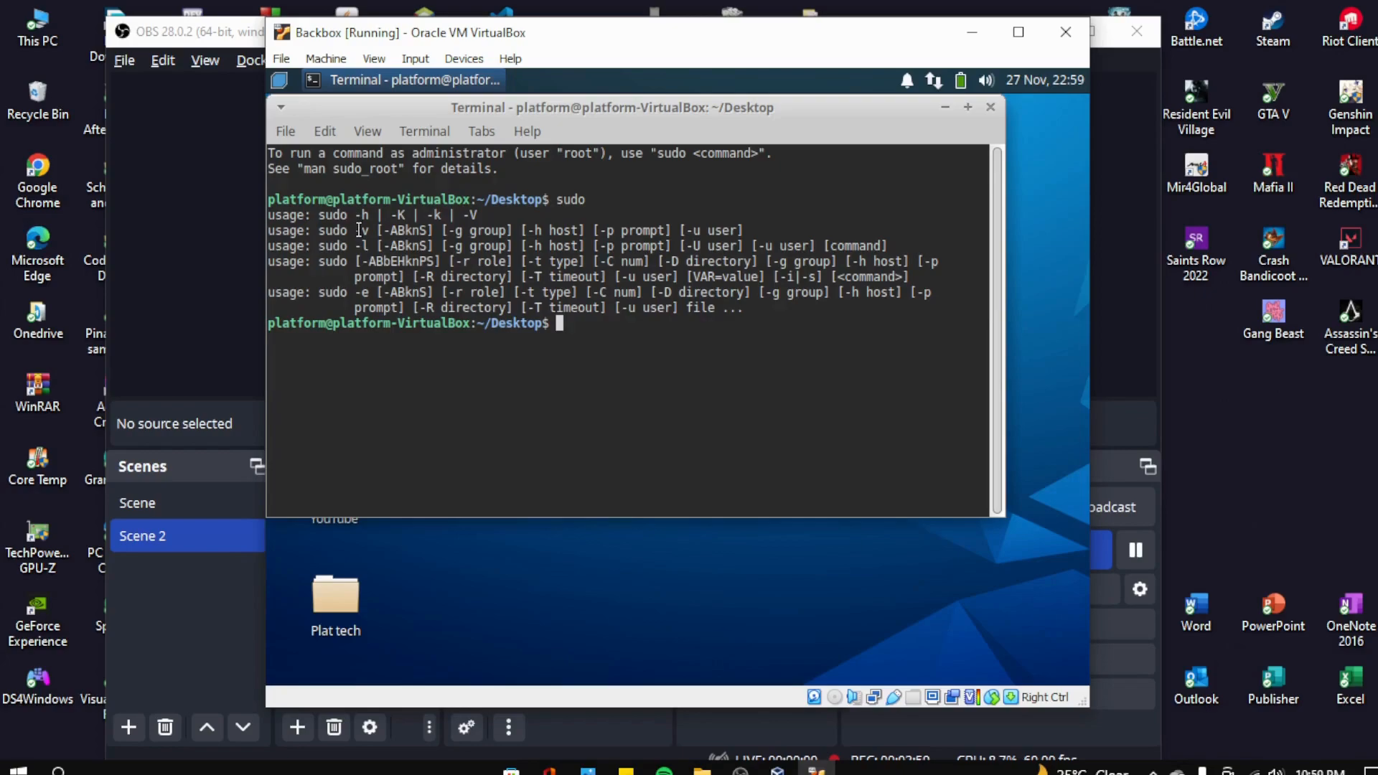
left_click_drag(354, 230, 753, 308)
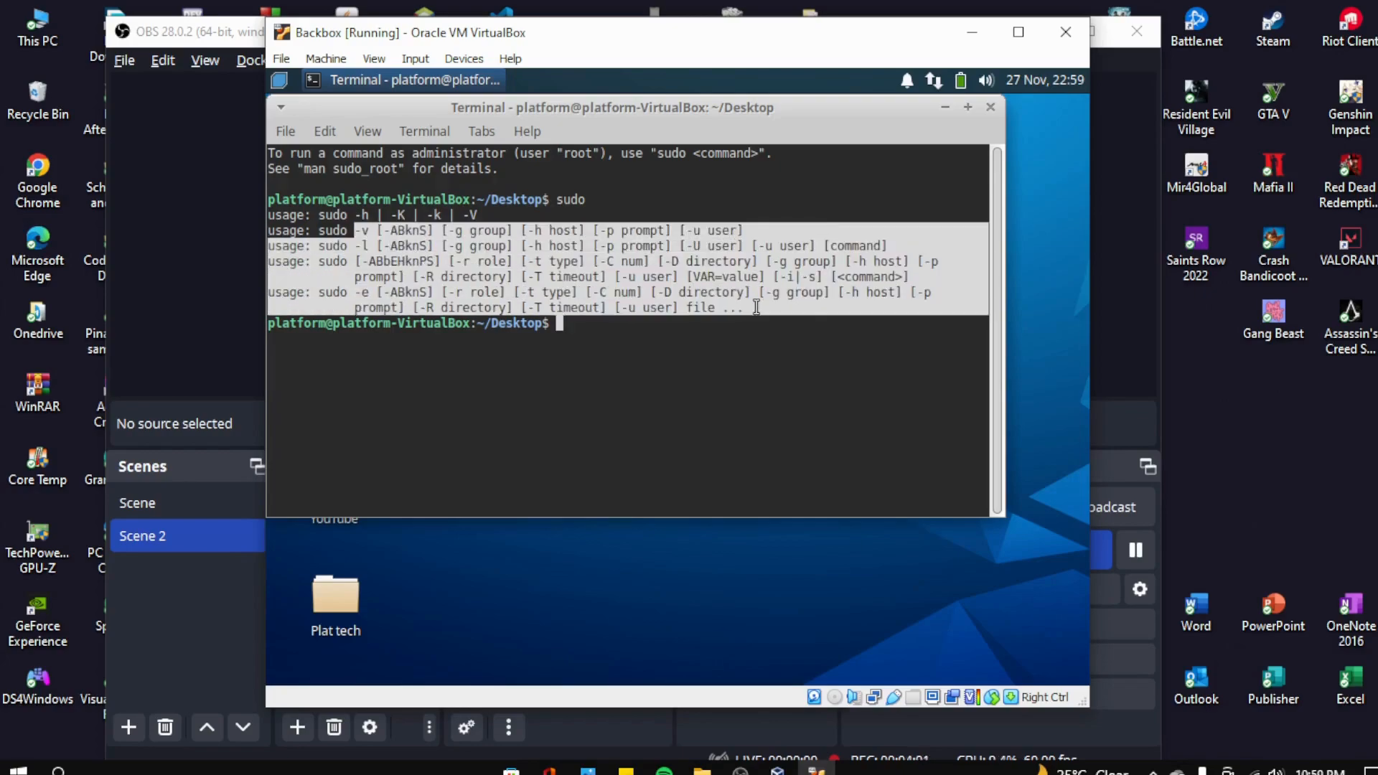
left_click(659, 333)
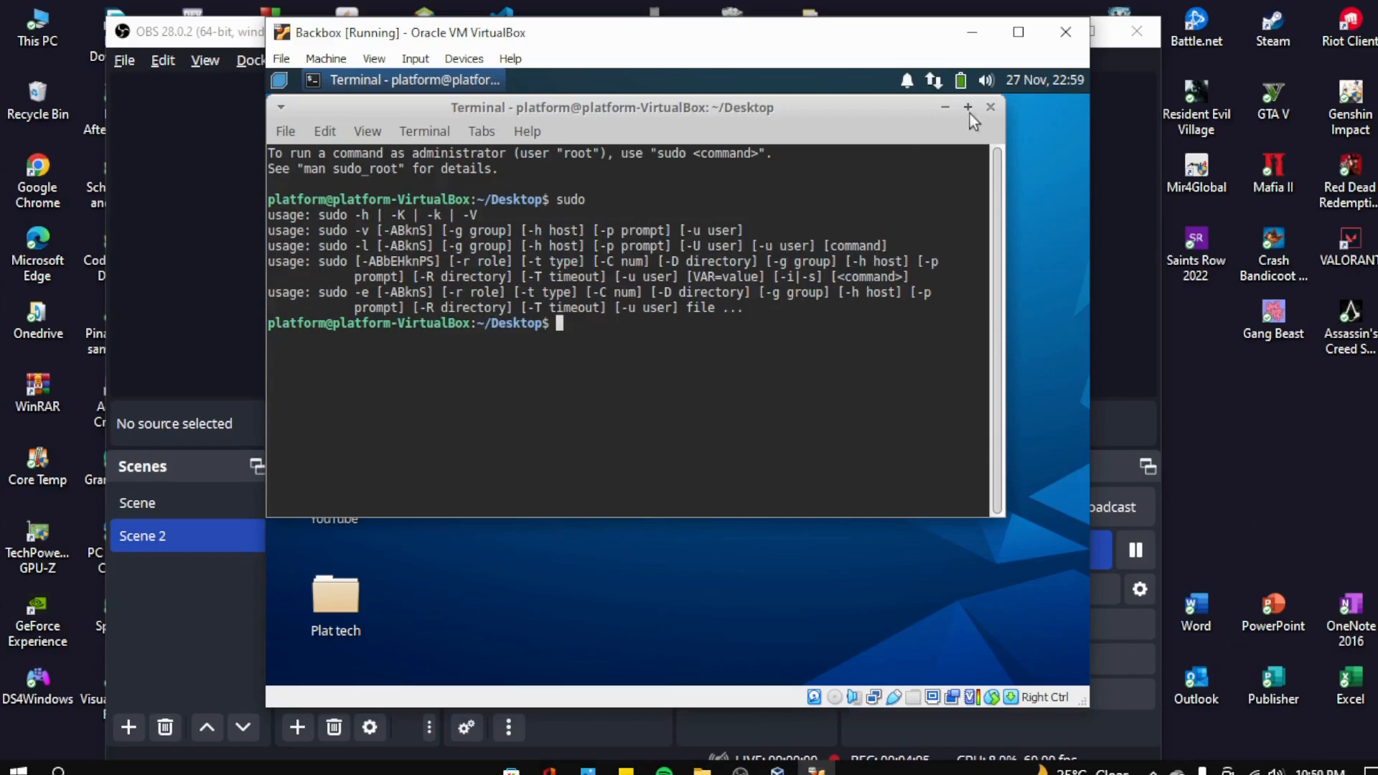
left_click(991, 108)
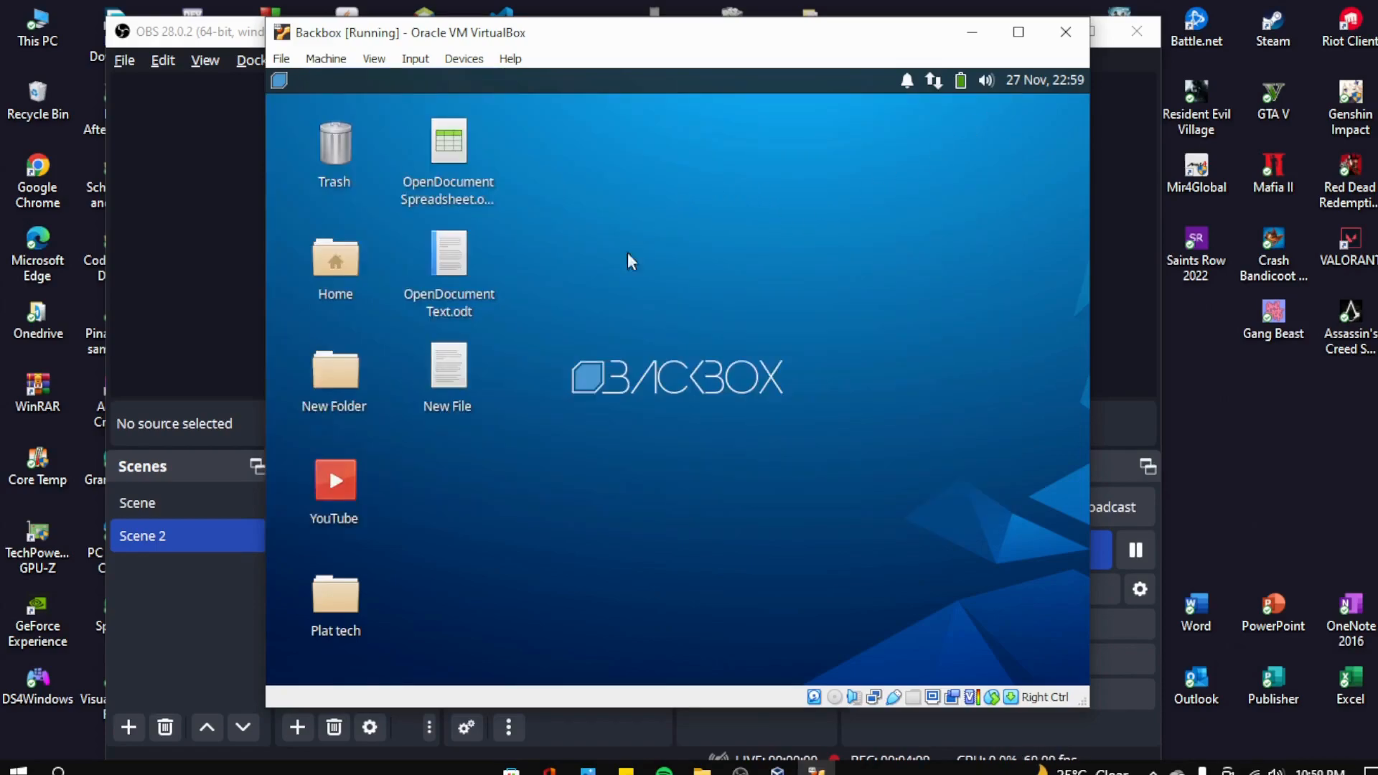
- Search the desktop folder for 'youtube' and reposition the search window
right_click(567, 262)
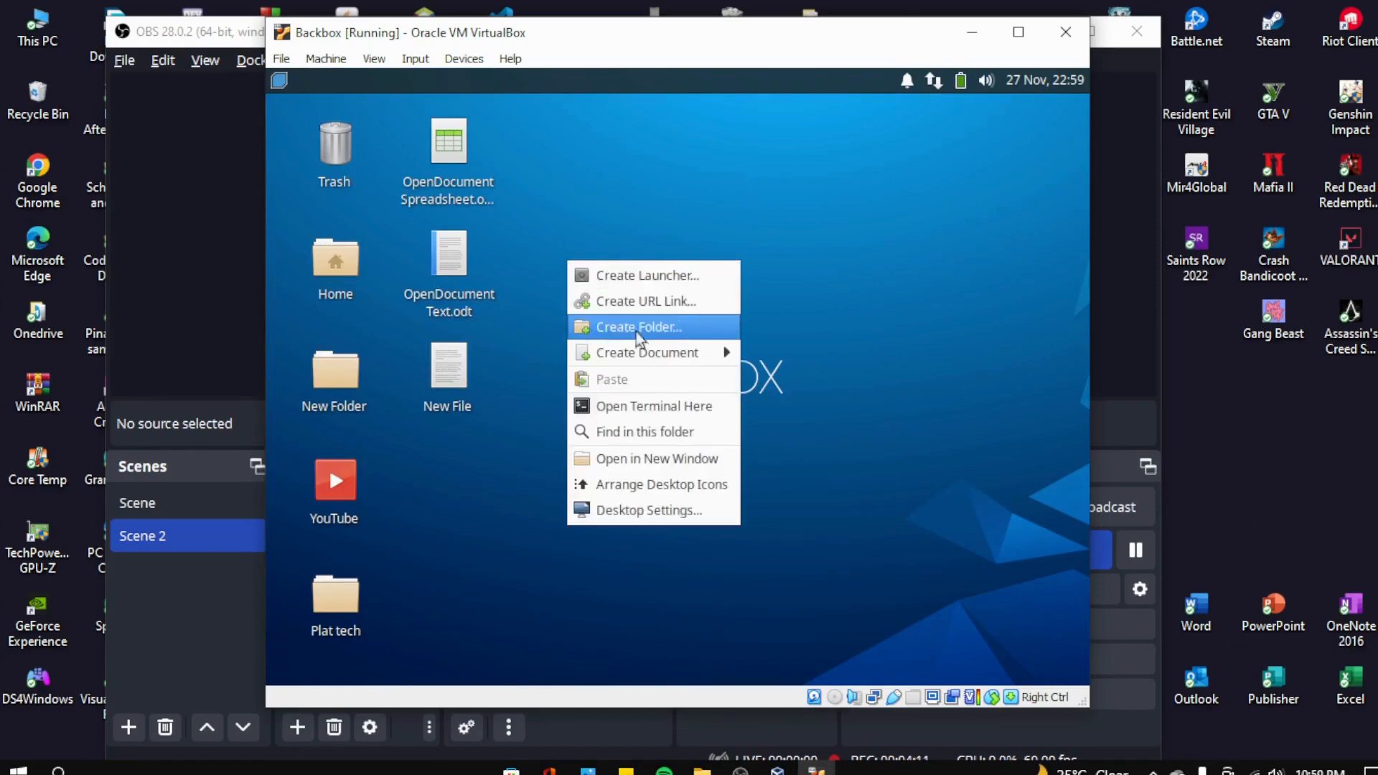
left_click(704, 433)
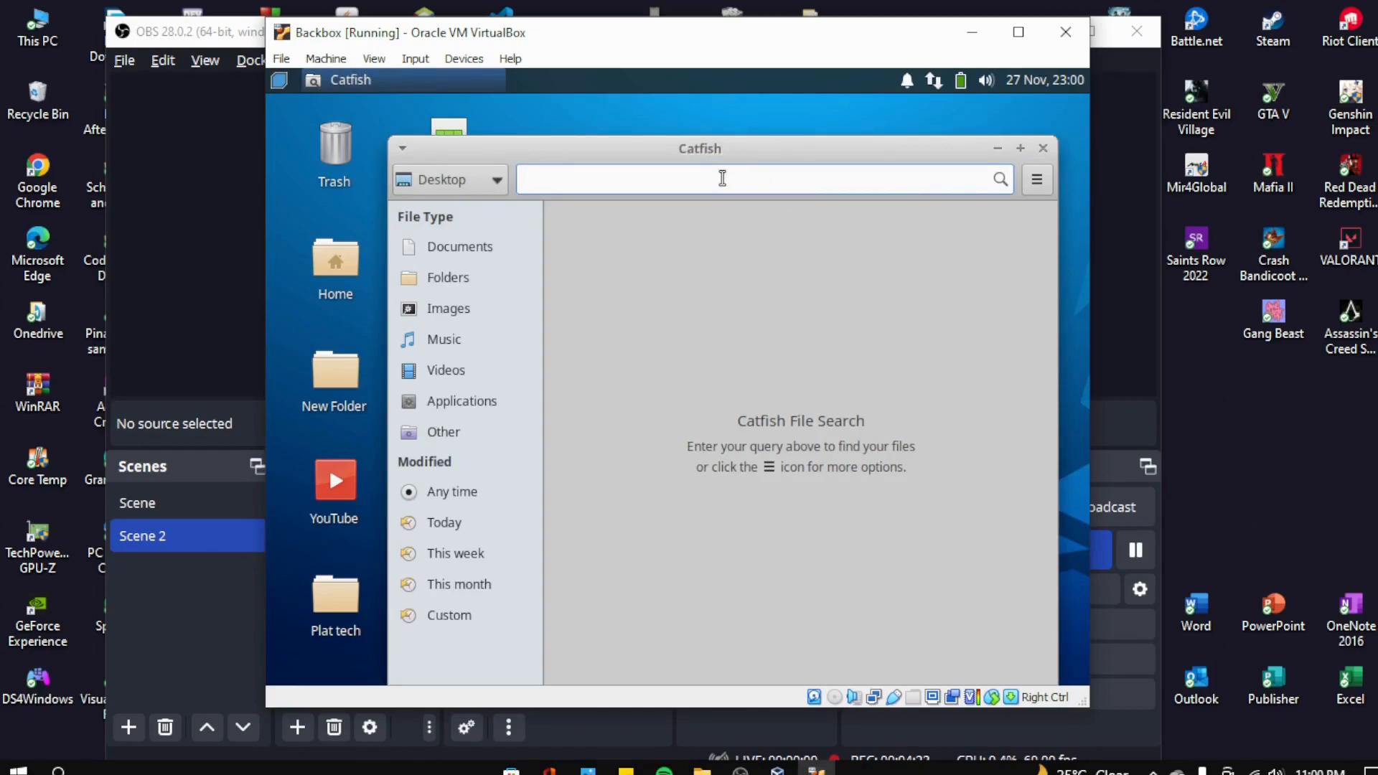
type("youtube")
key("Return")
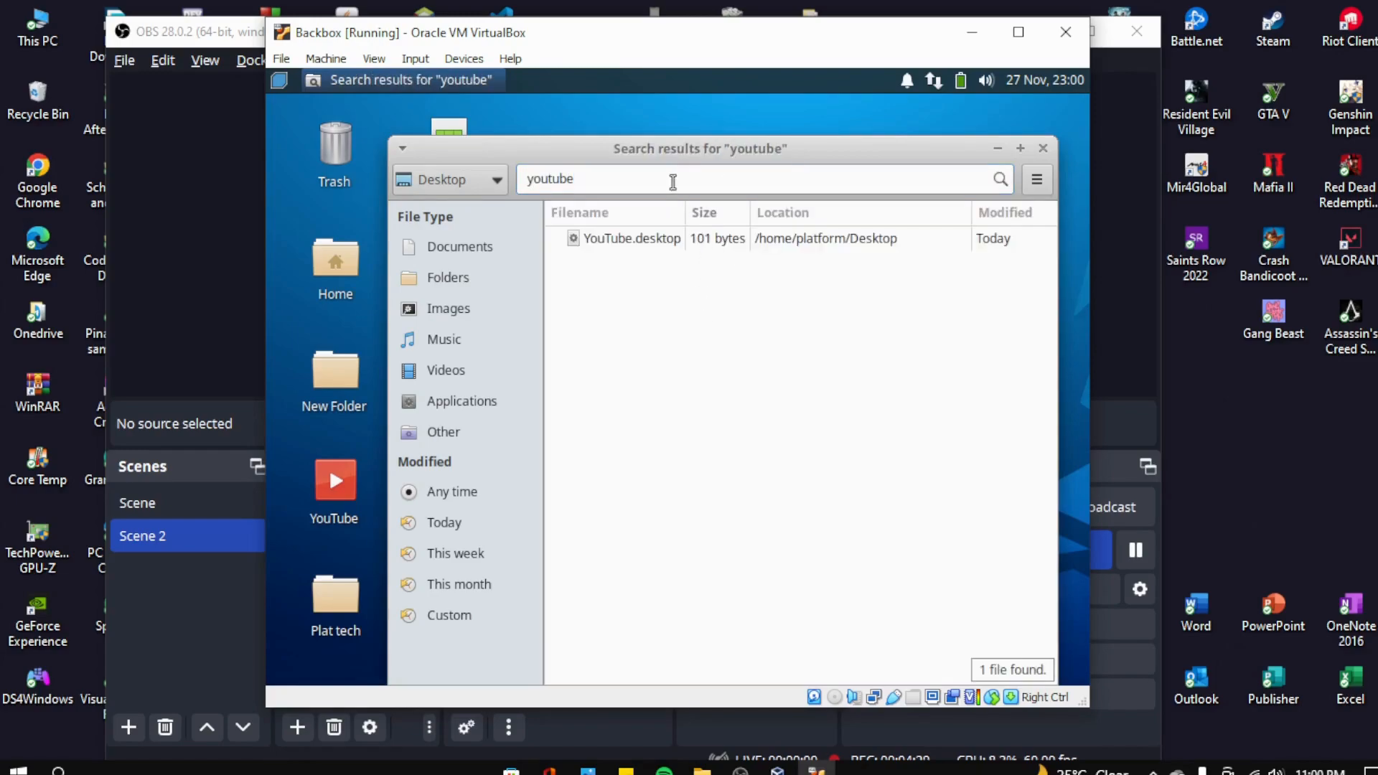
left_click_drag(677, 163, 722, 147)
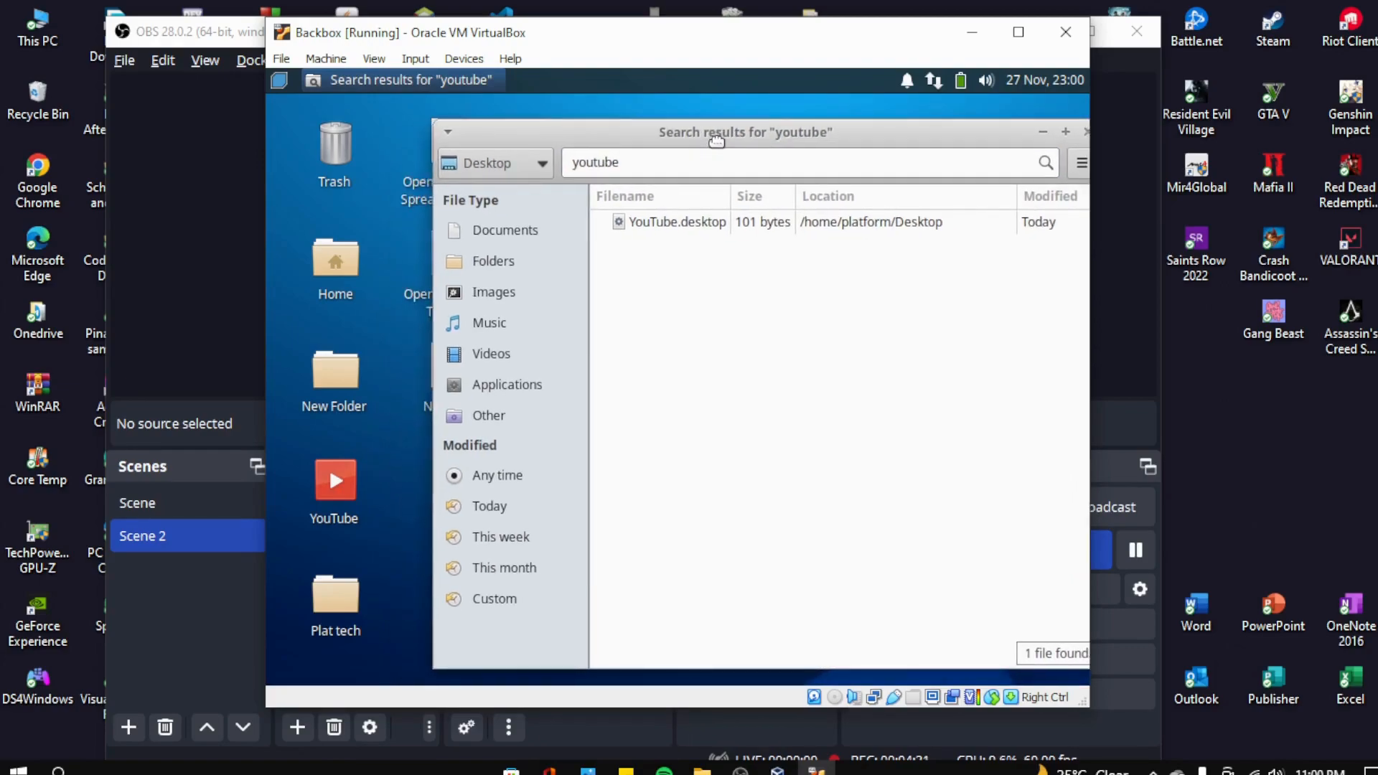
- Select the YouTube.desktop result, then close the search results window
left_click(672, 228)
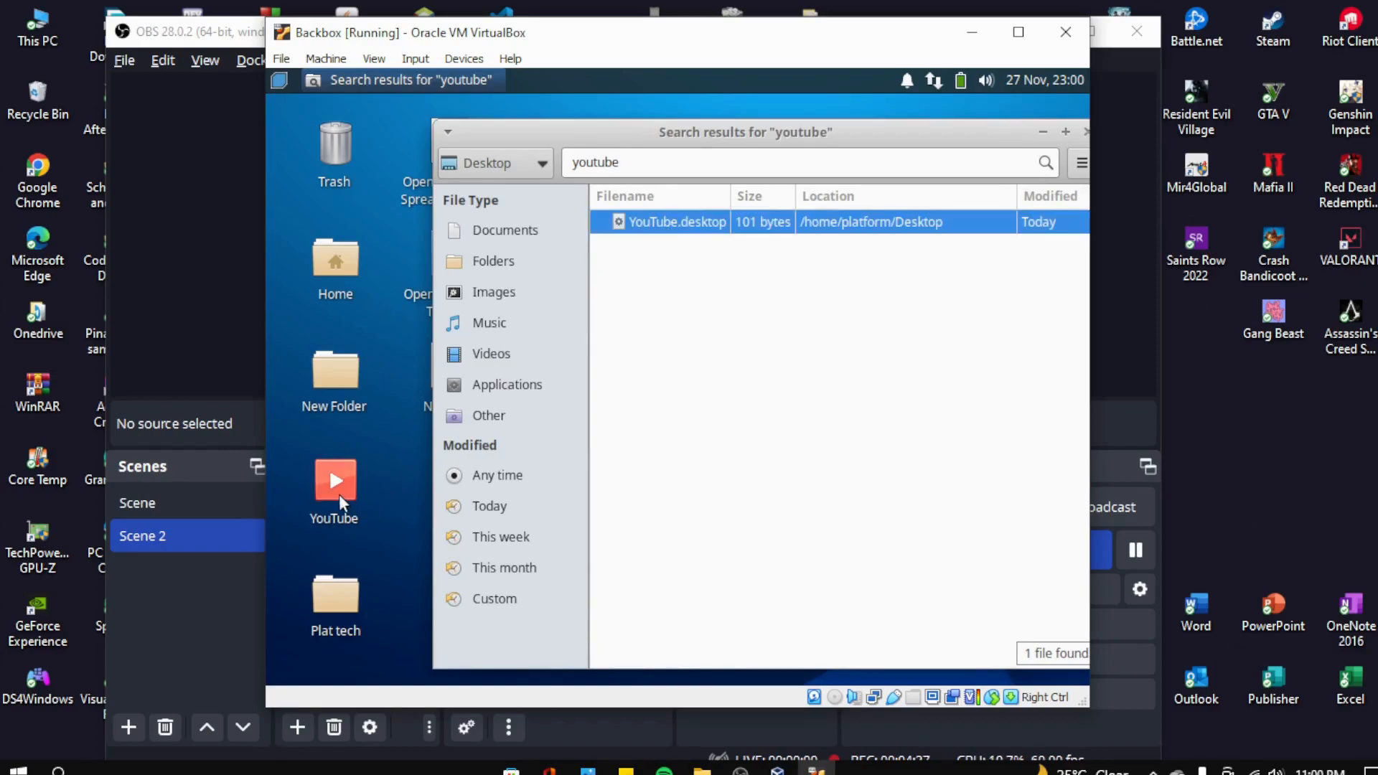
left_click(338, 492)
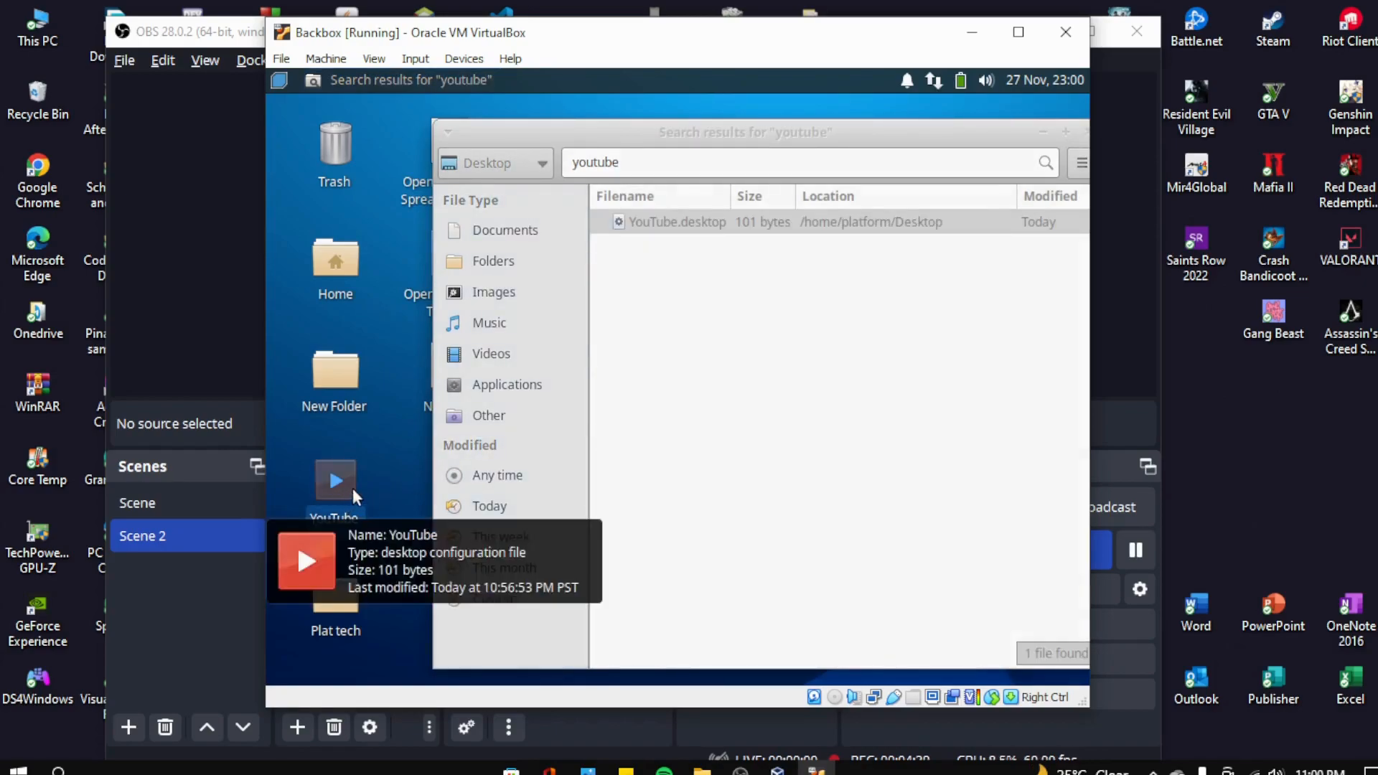
left_click(626, 385)
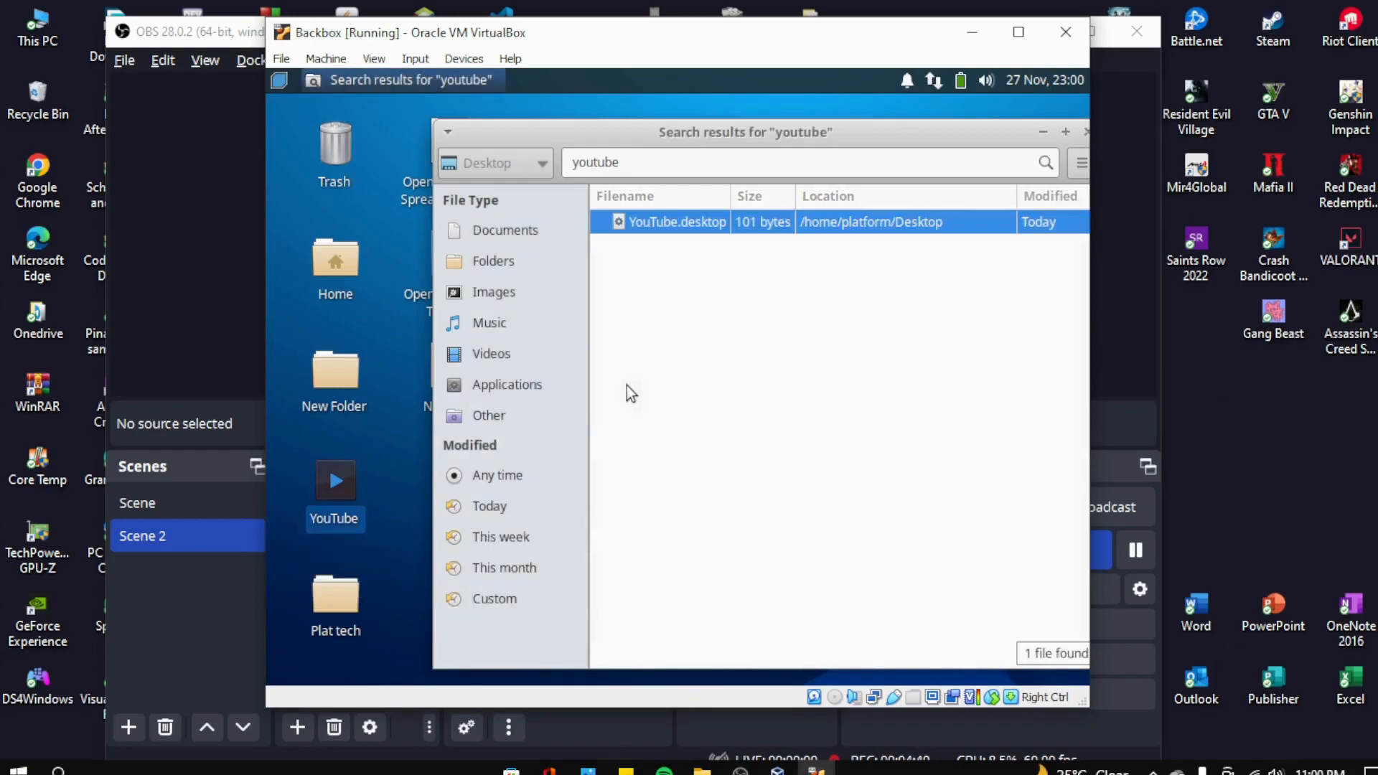
left_click(1082, 135)
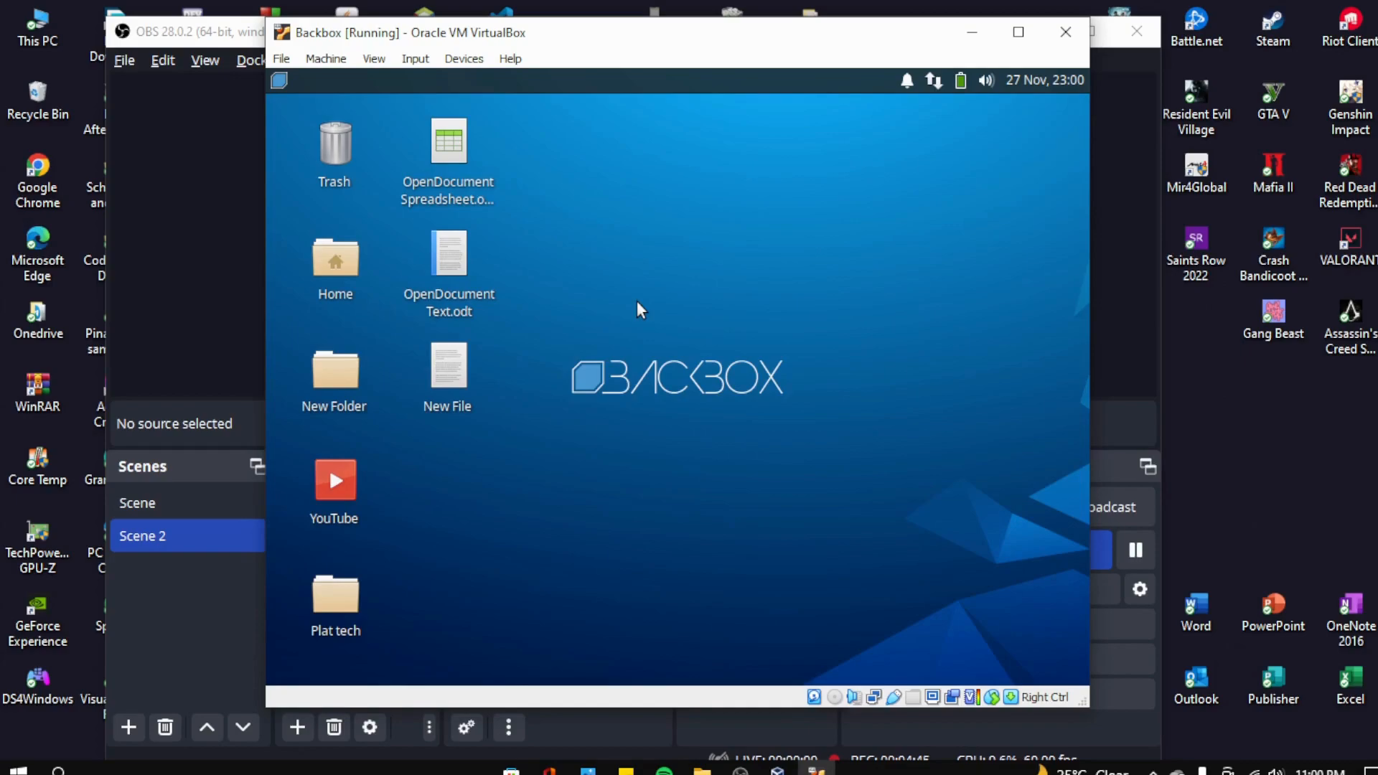
- Use Arrange Desktop Icons to auto-arrange the desktop, then reopen the desktop menu
right_click(575, 232)
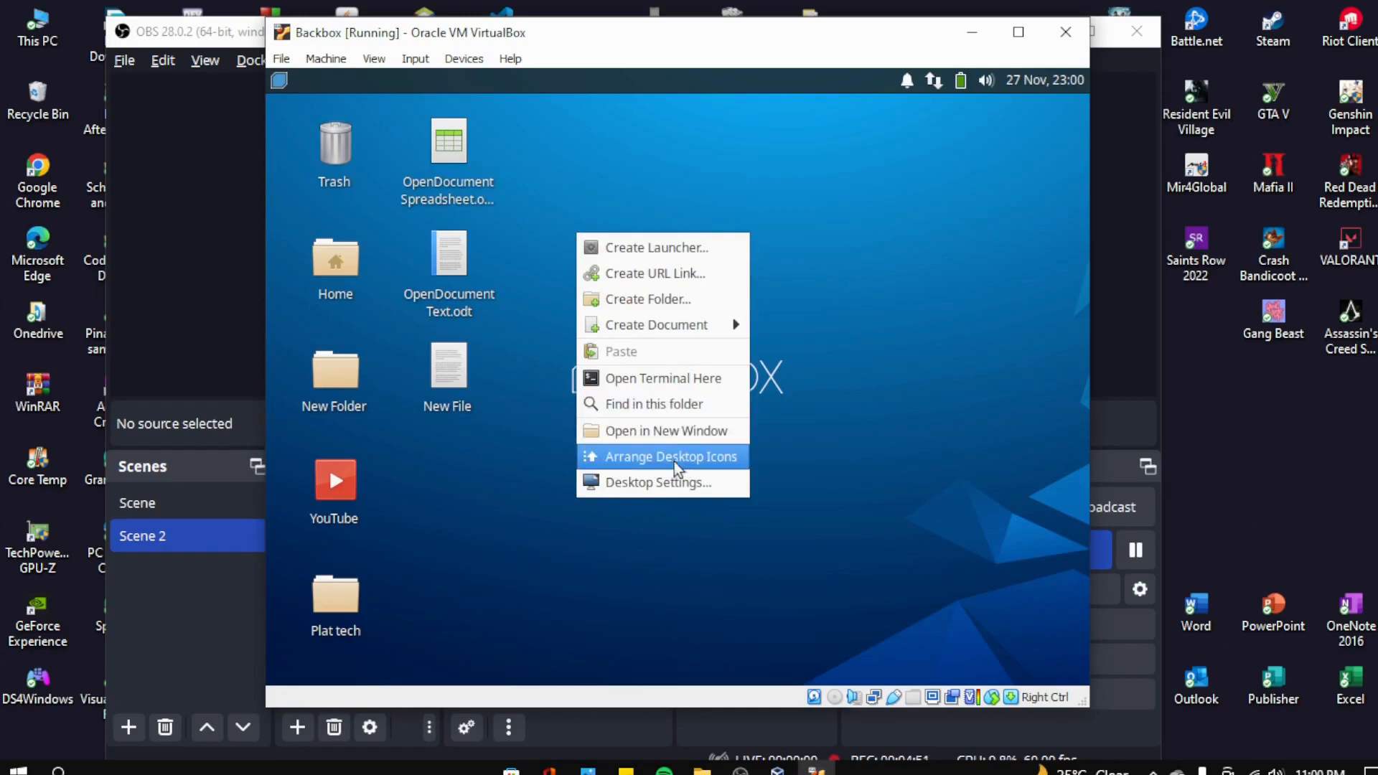
left_click(718, 465)
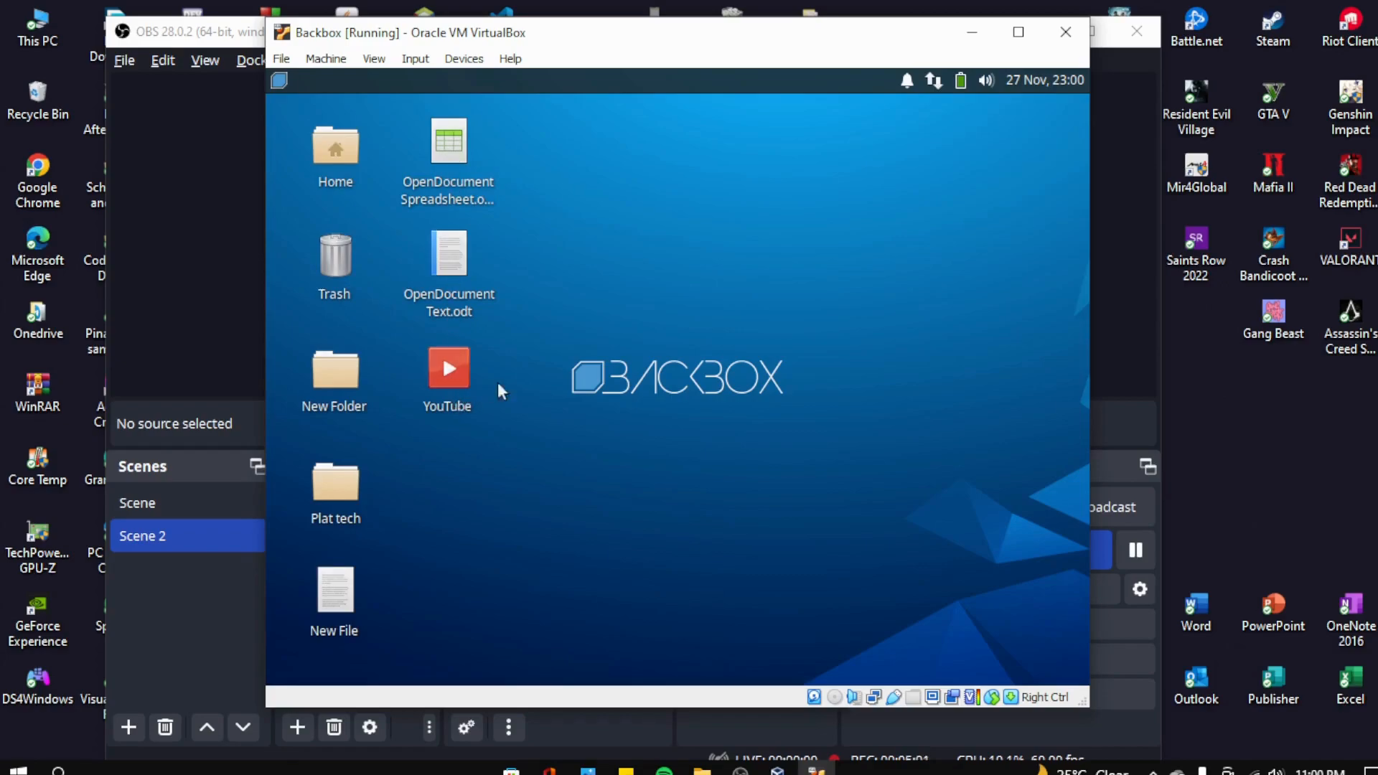
right_click(664, 283)
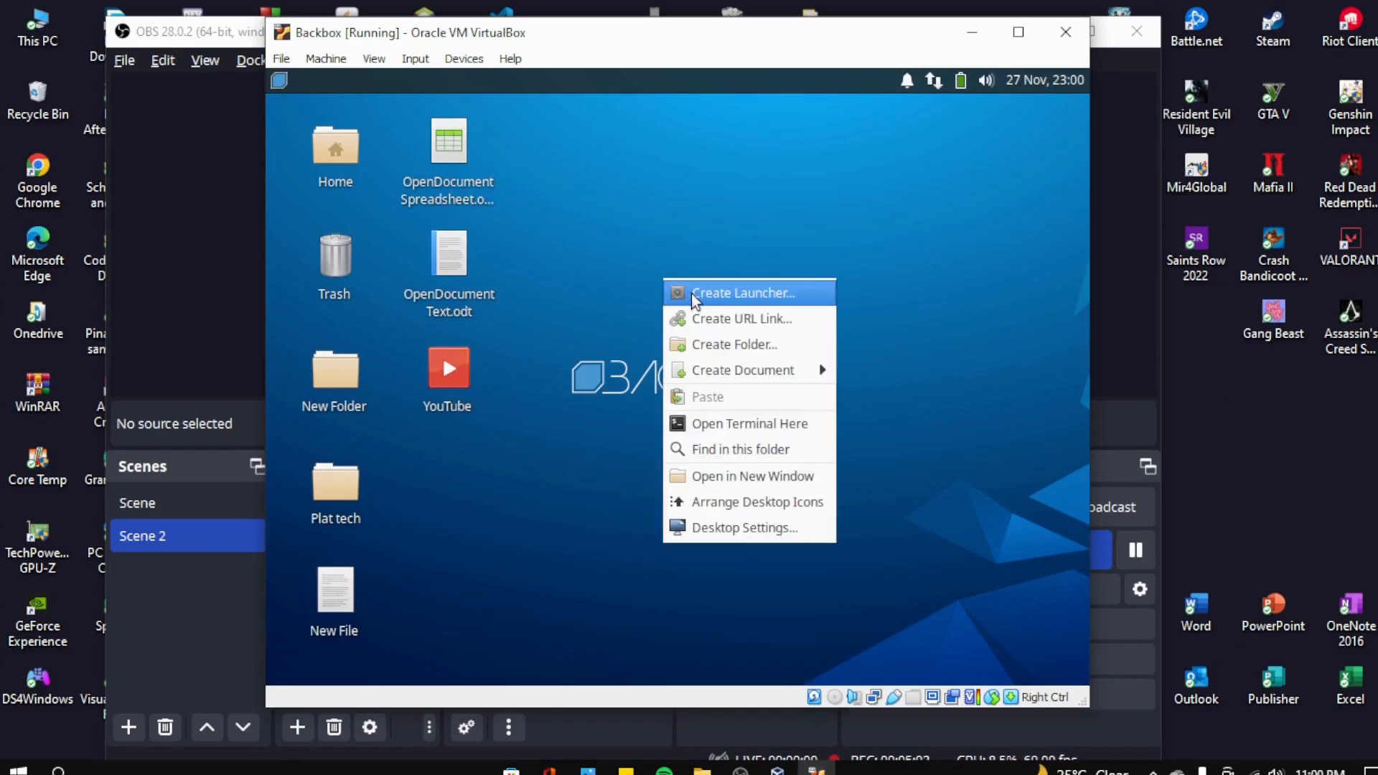
left_click(538, 272)
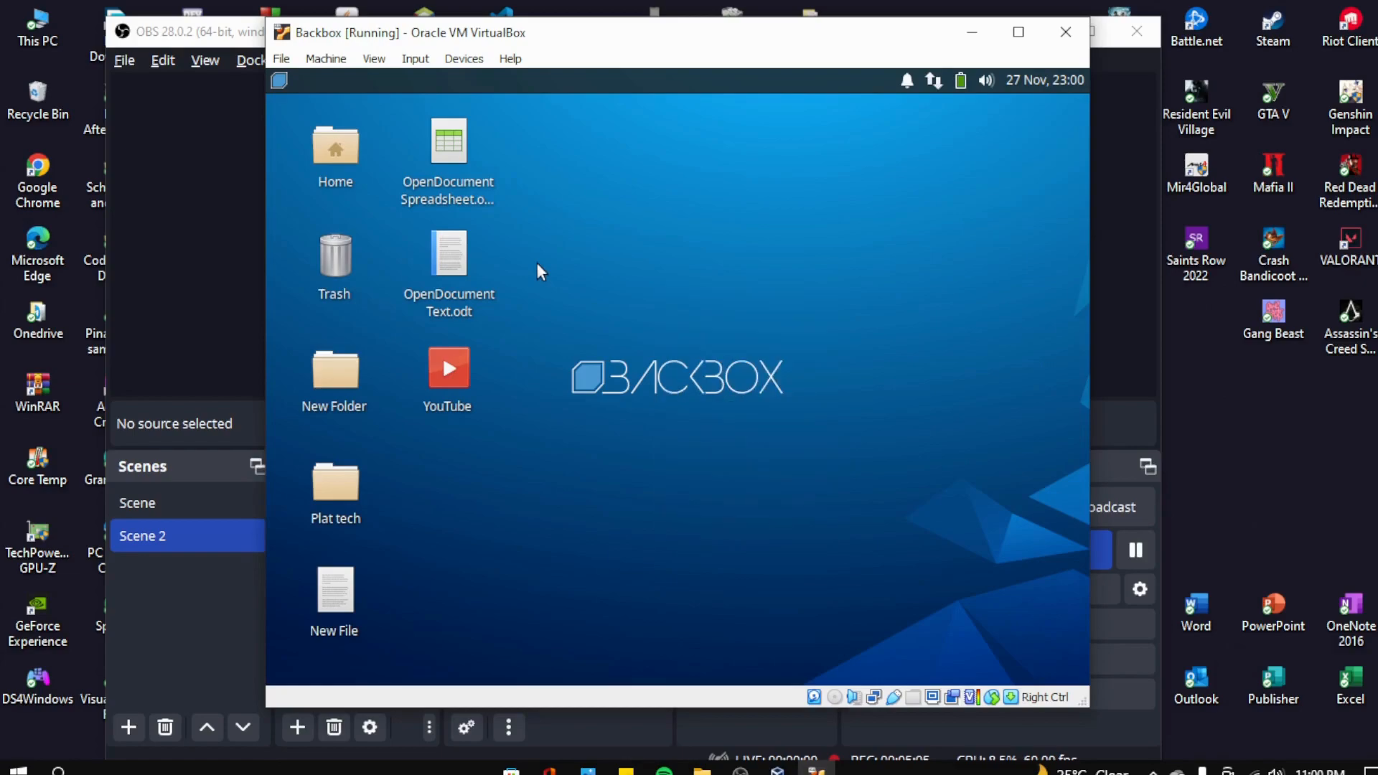
right_click(641, 288)
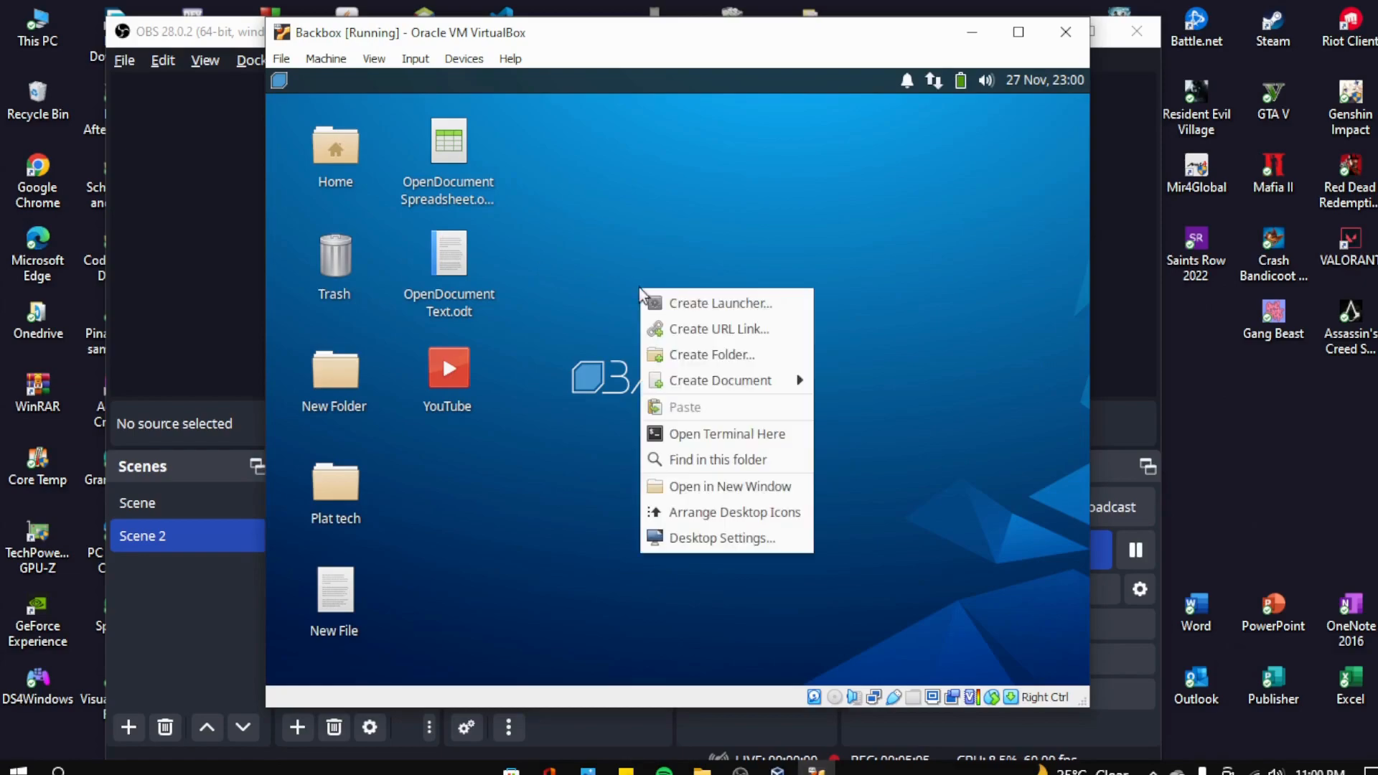
left_click(731, 537)
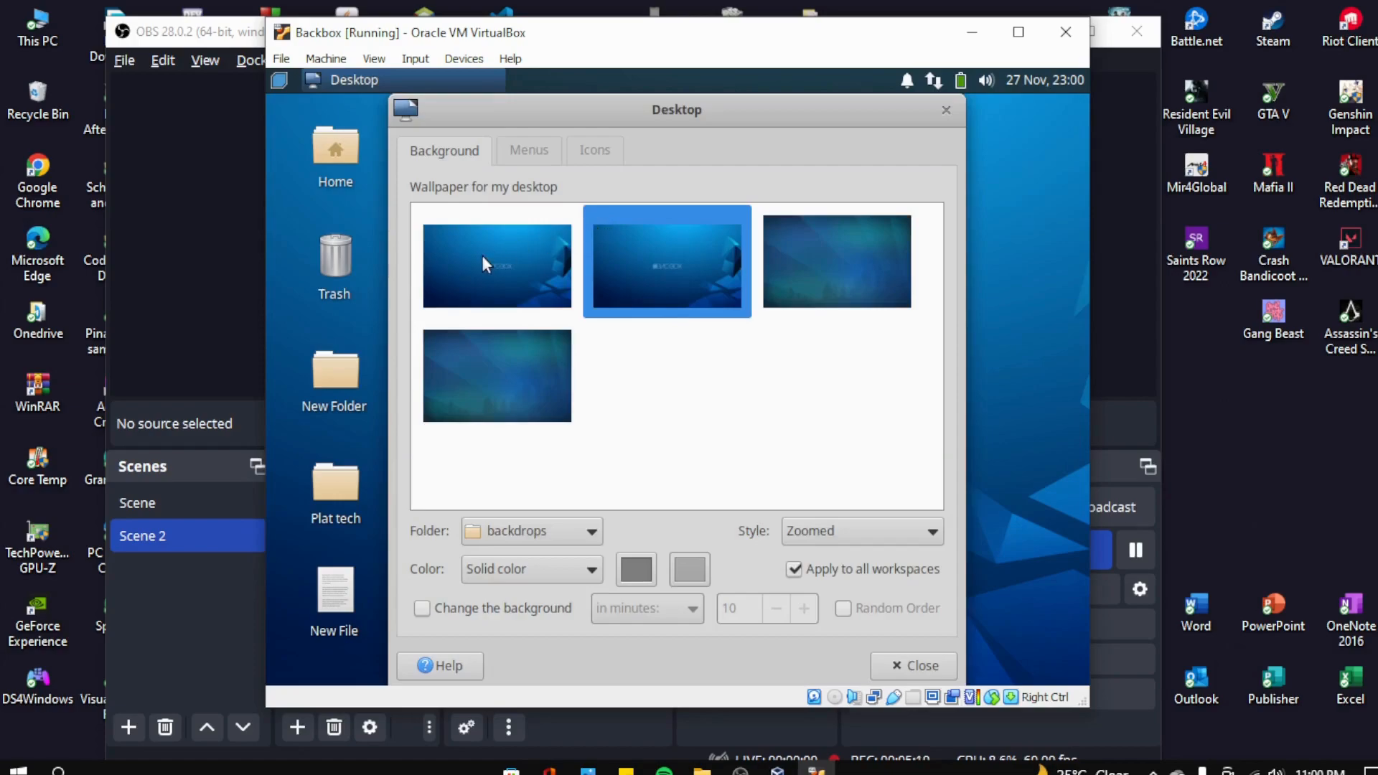
left_click(481, 256)
left_click(717, 272)
left_click(826, 262)
left_click(553, 369)
left_click(557, 284)
left_click(674, 276)
left_click(787, 280)
left_click(502, 380)
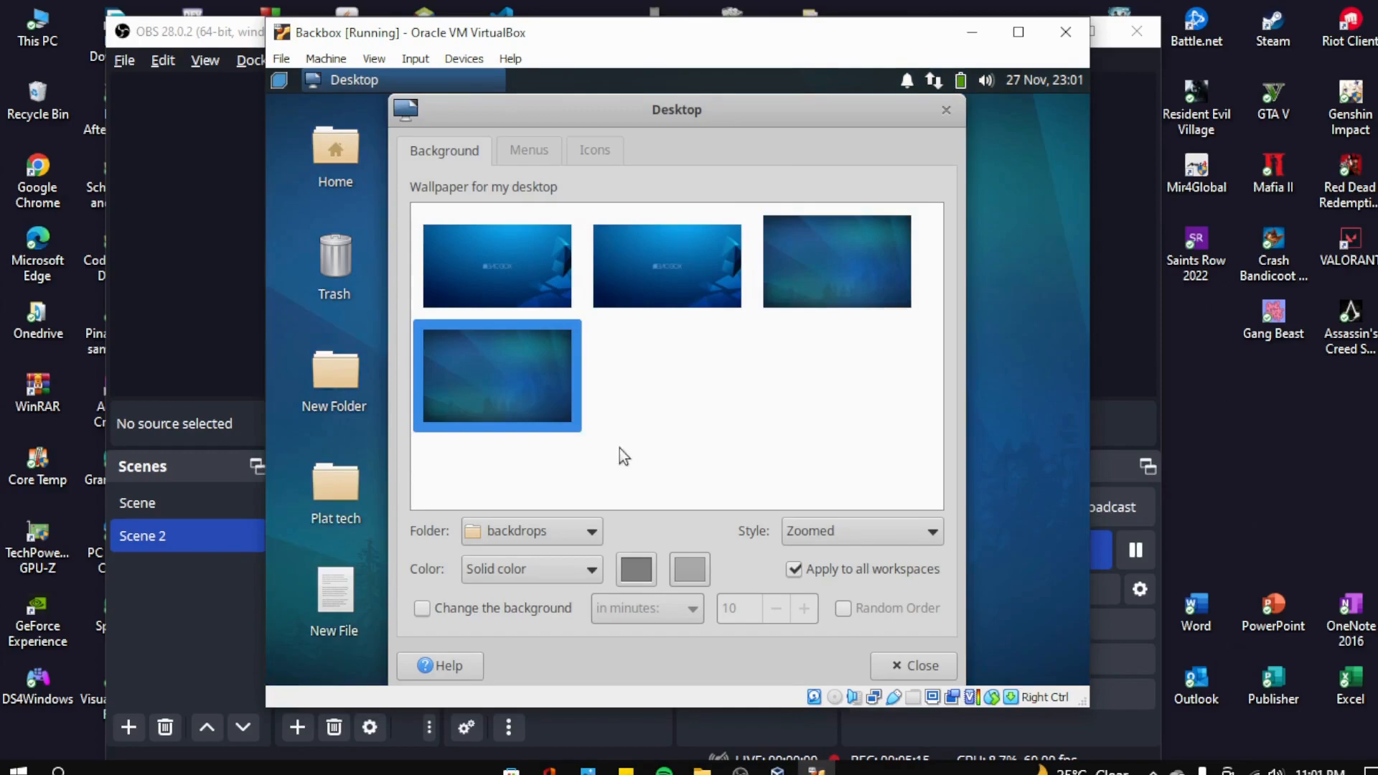
left_click(714, 290)
left_click(793, 271)
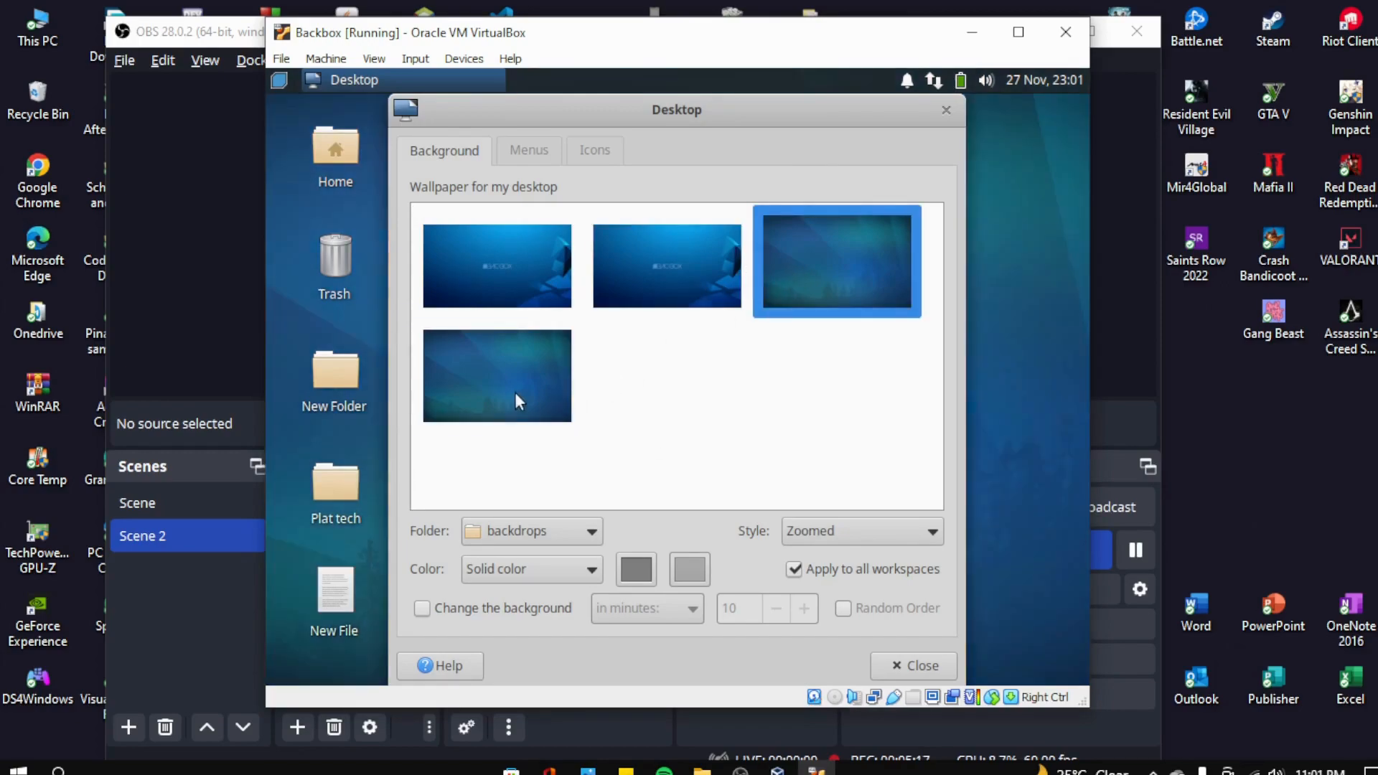
left_click(514, 392)
left_click(650, 297)
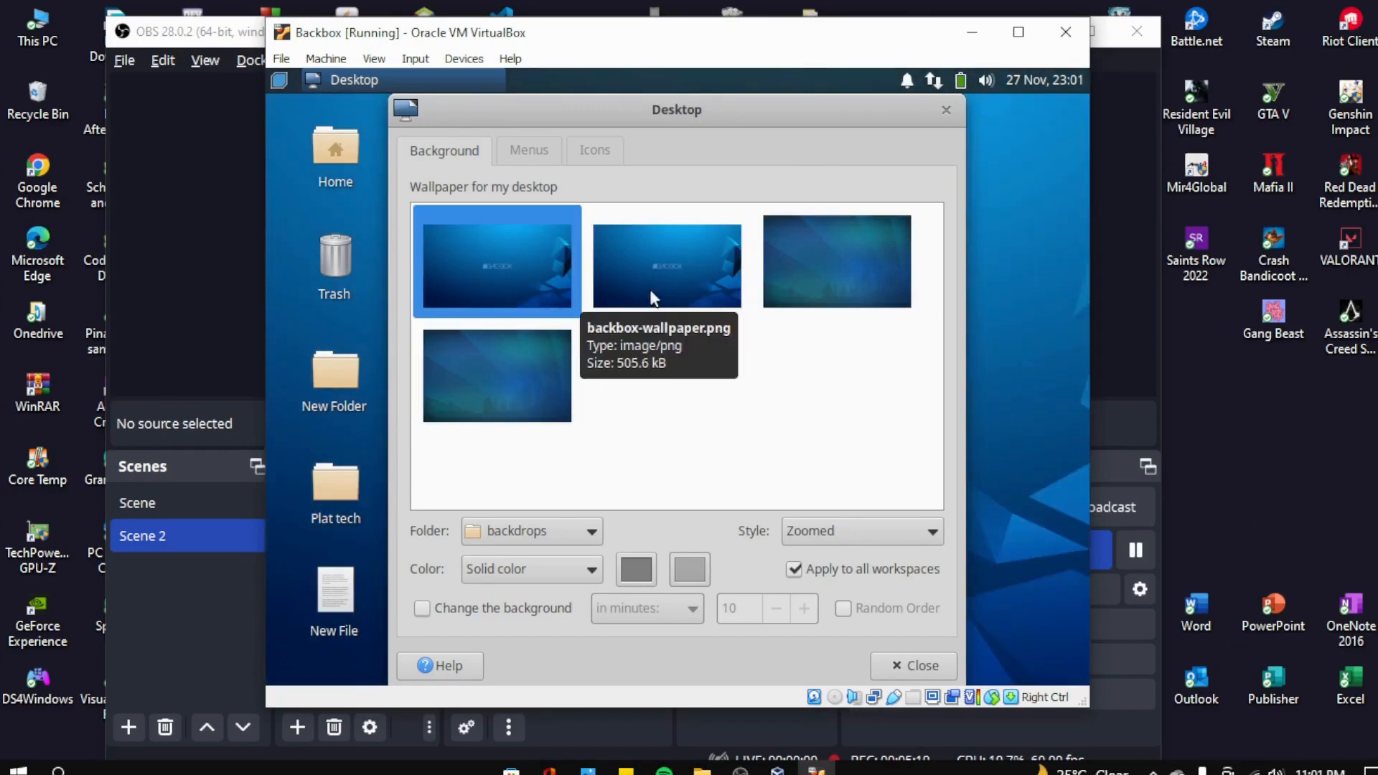
left_click(551, 158)
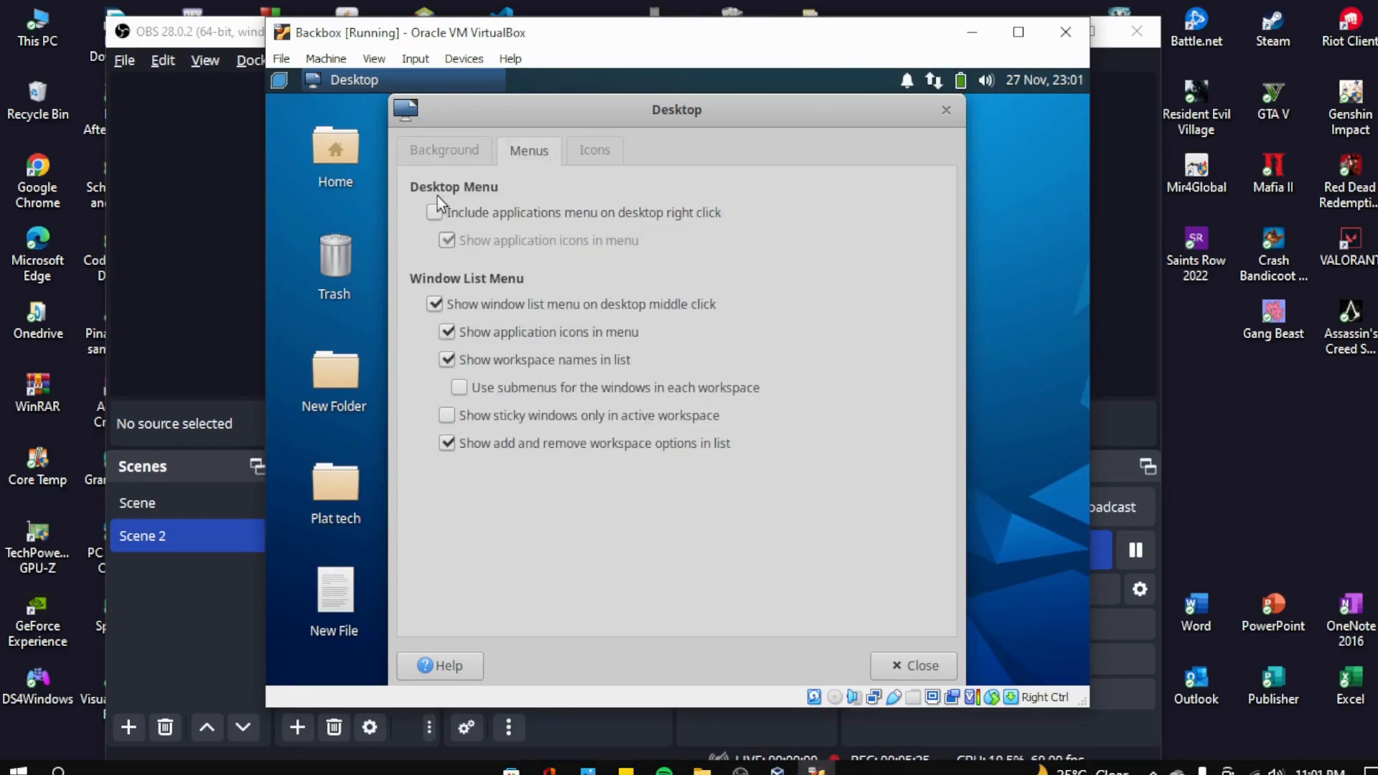
left_click(576, 154)
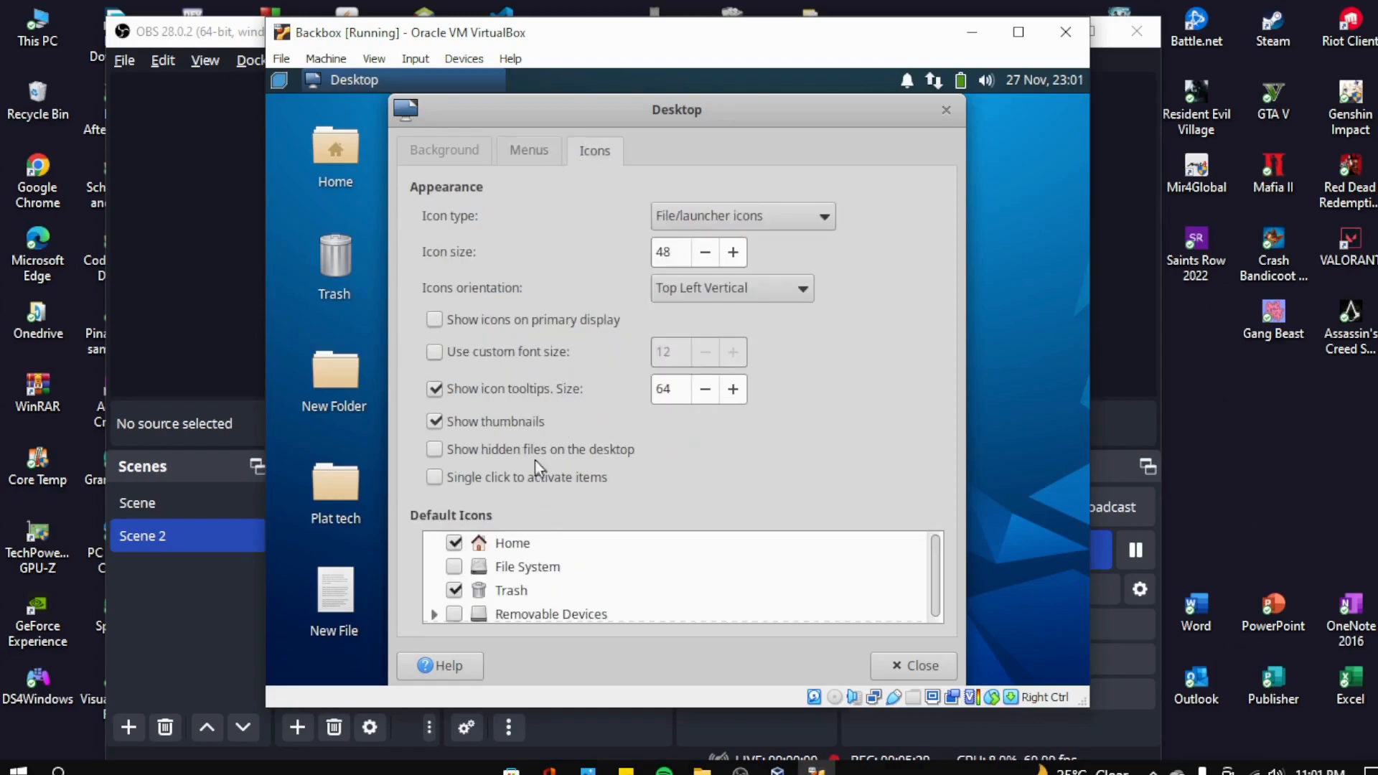
left_click(449, 154)
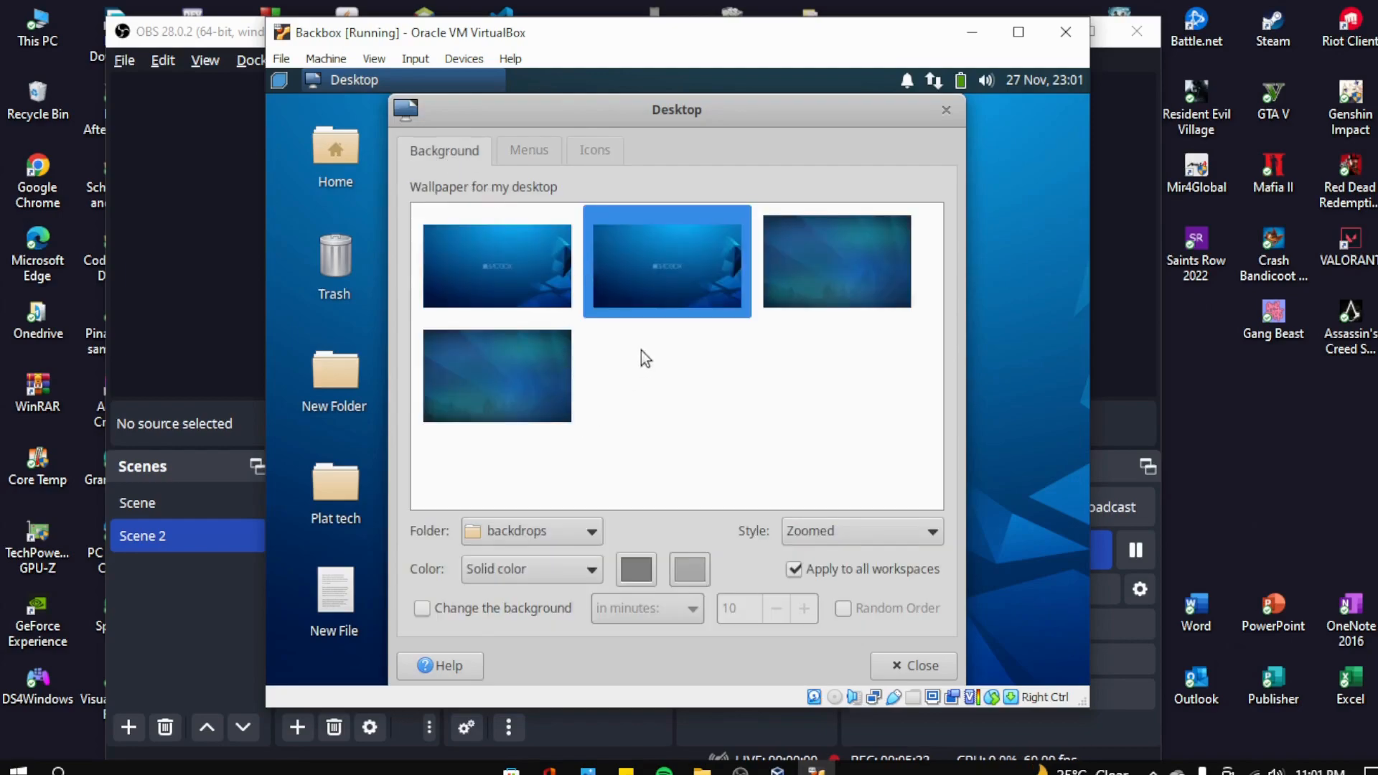
left_click(916, 661)
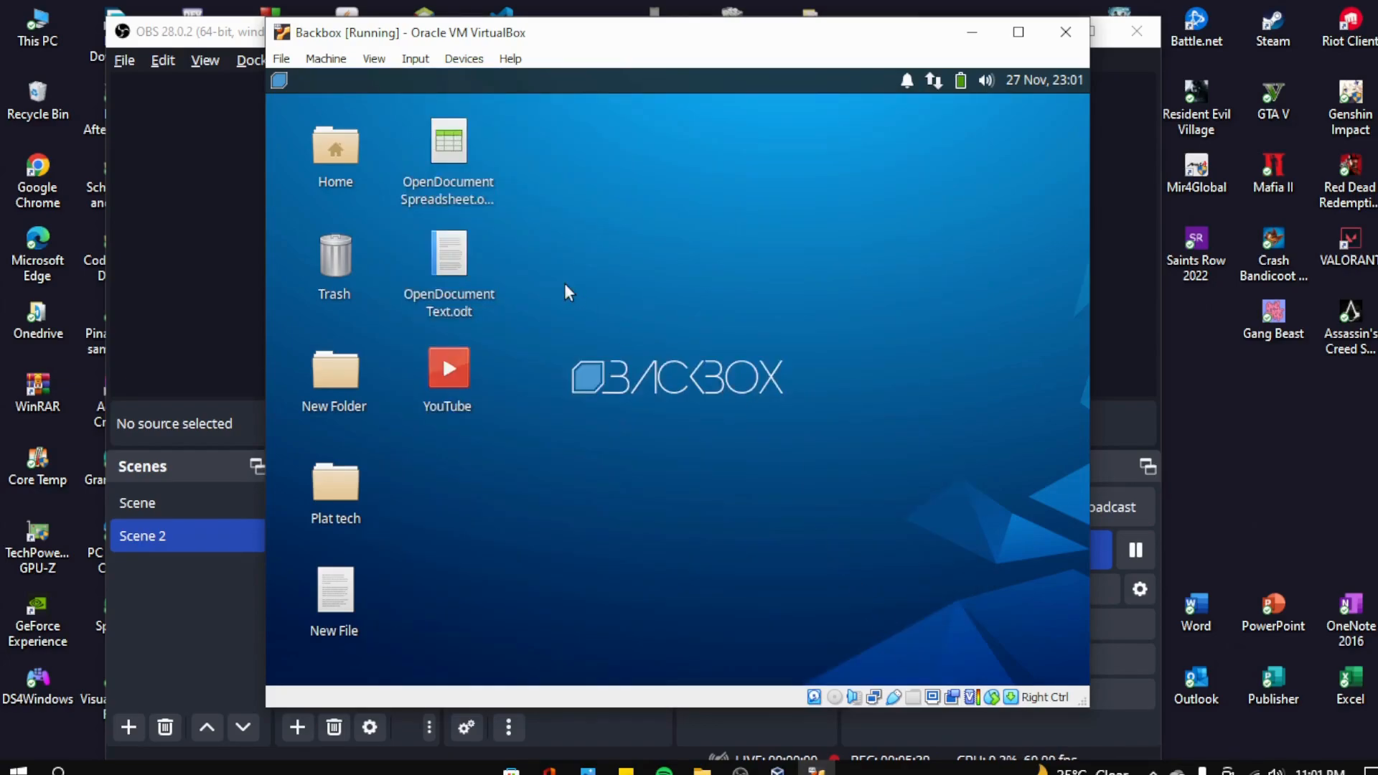
left_click(1152, 441)
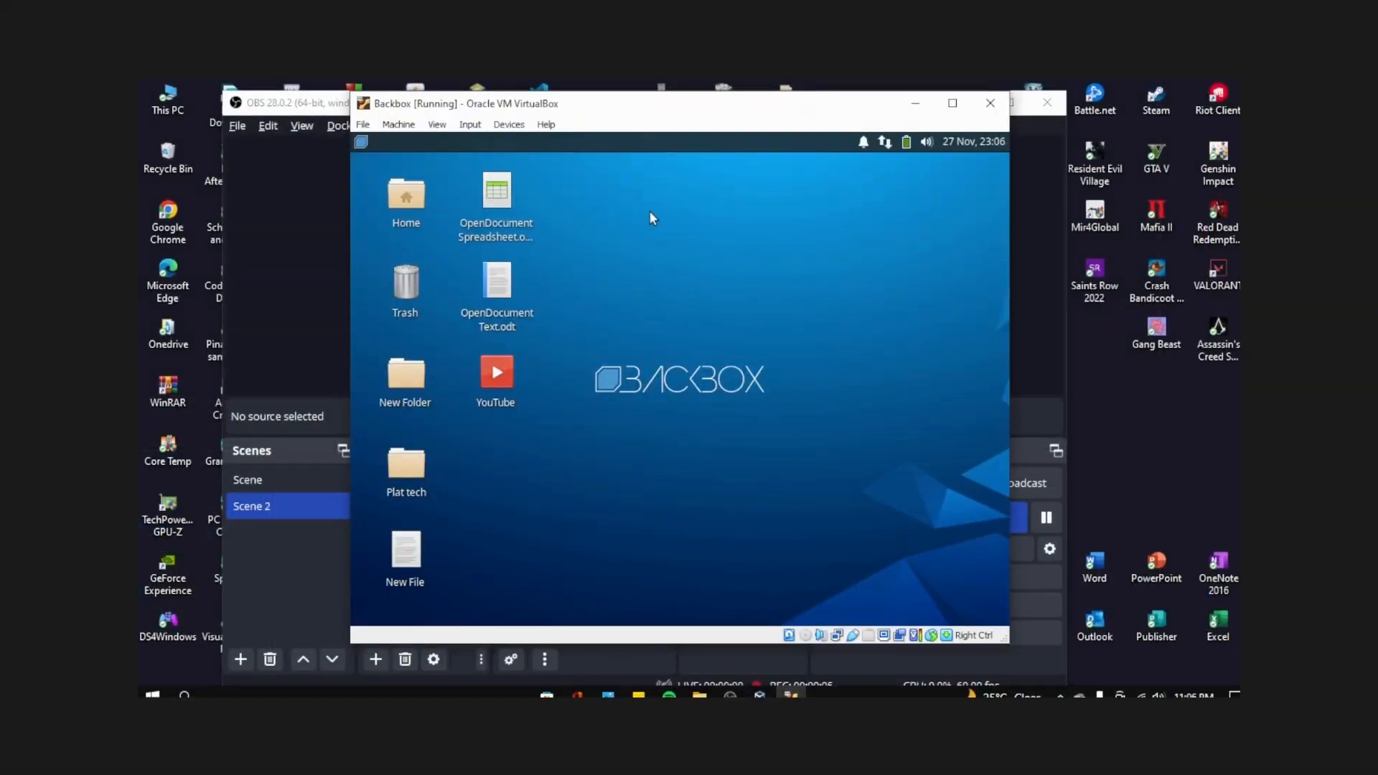
double_click(401, 208)
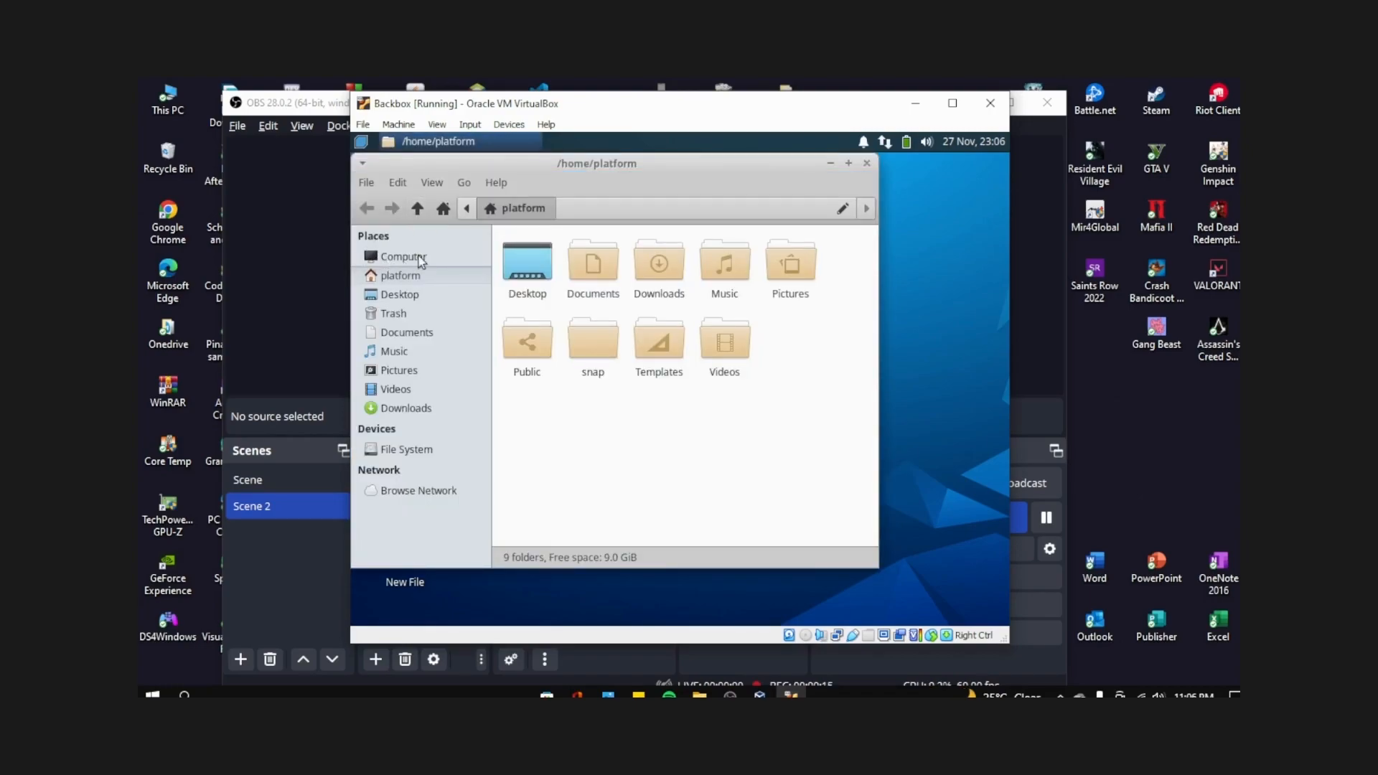
left_click(429, 253)
left_click(428, 274)
left_click(428, 296)
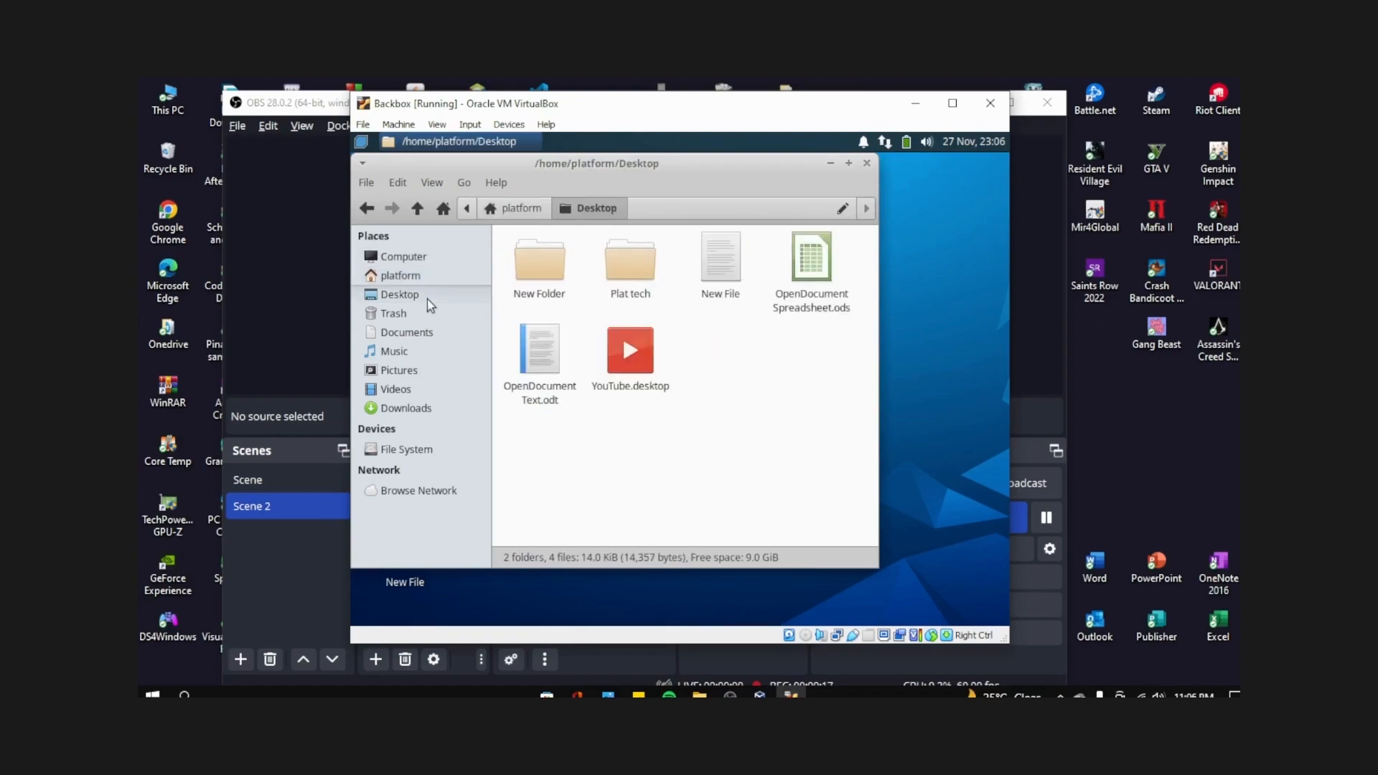
left_click(419, 316)
left_click(420, 332)
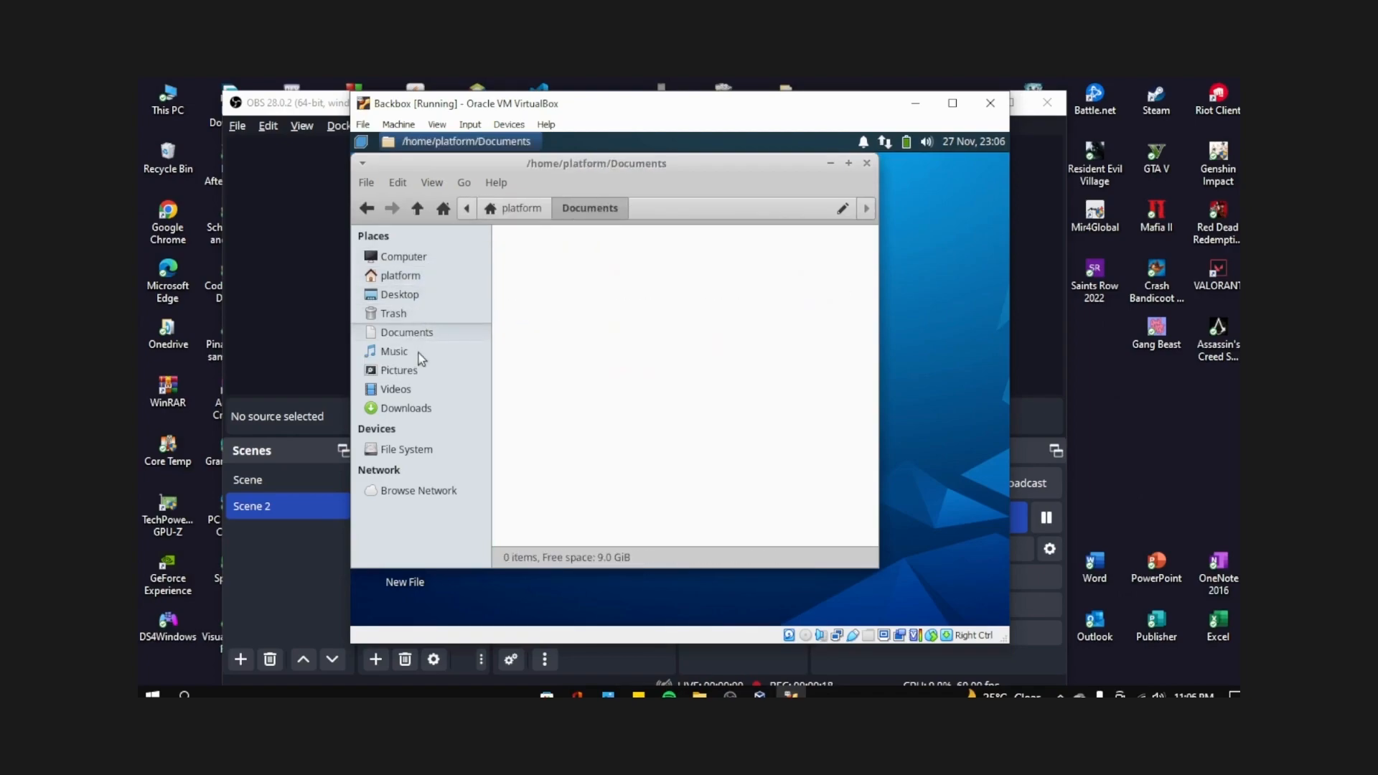
left_click(422, 351)
left_click(422, 371)
left_click(424, 388)
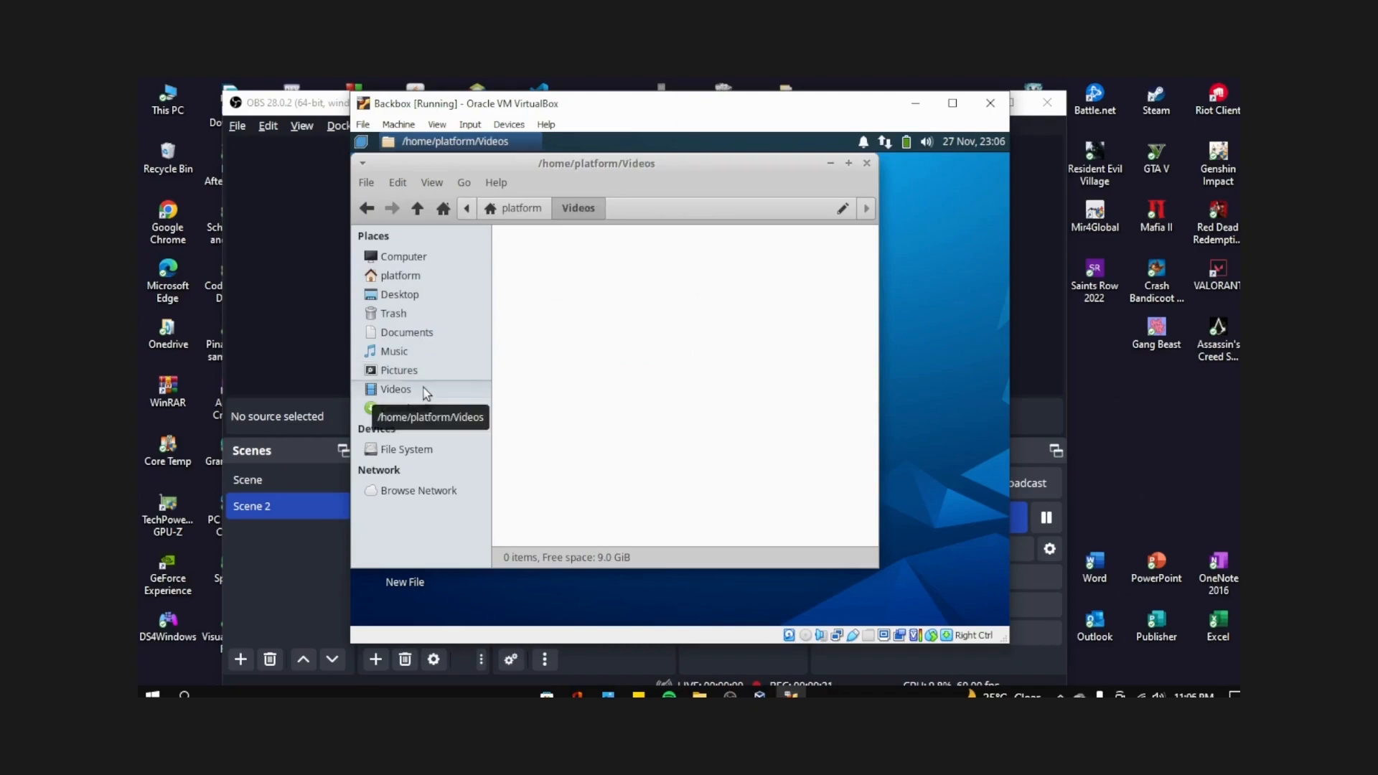
left_click(407, 413)
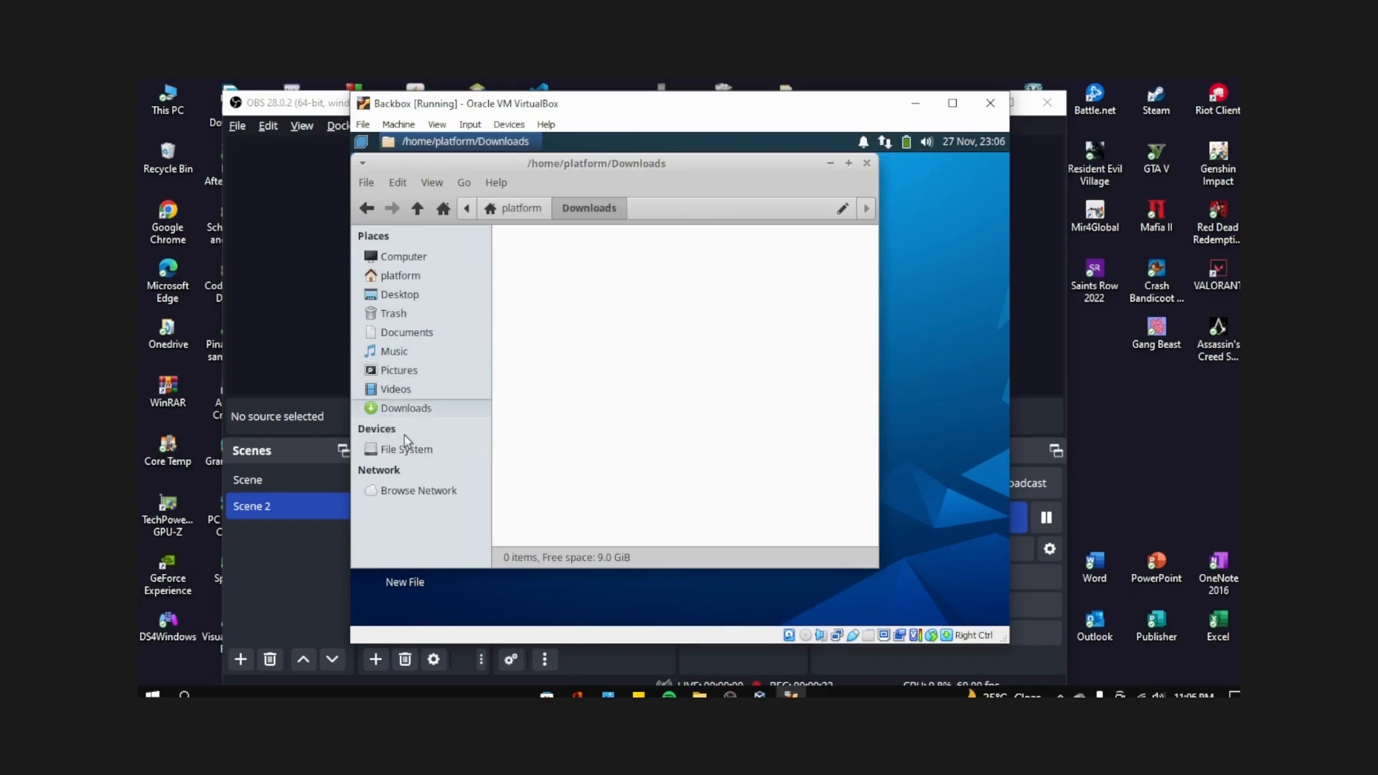
left_click(419, 452)
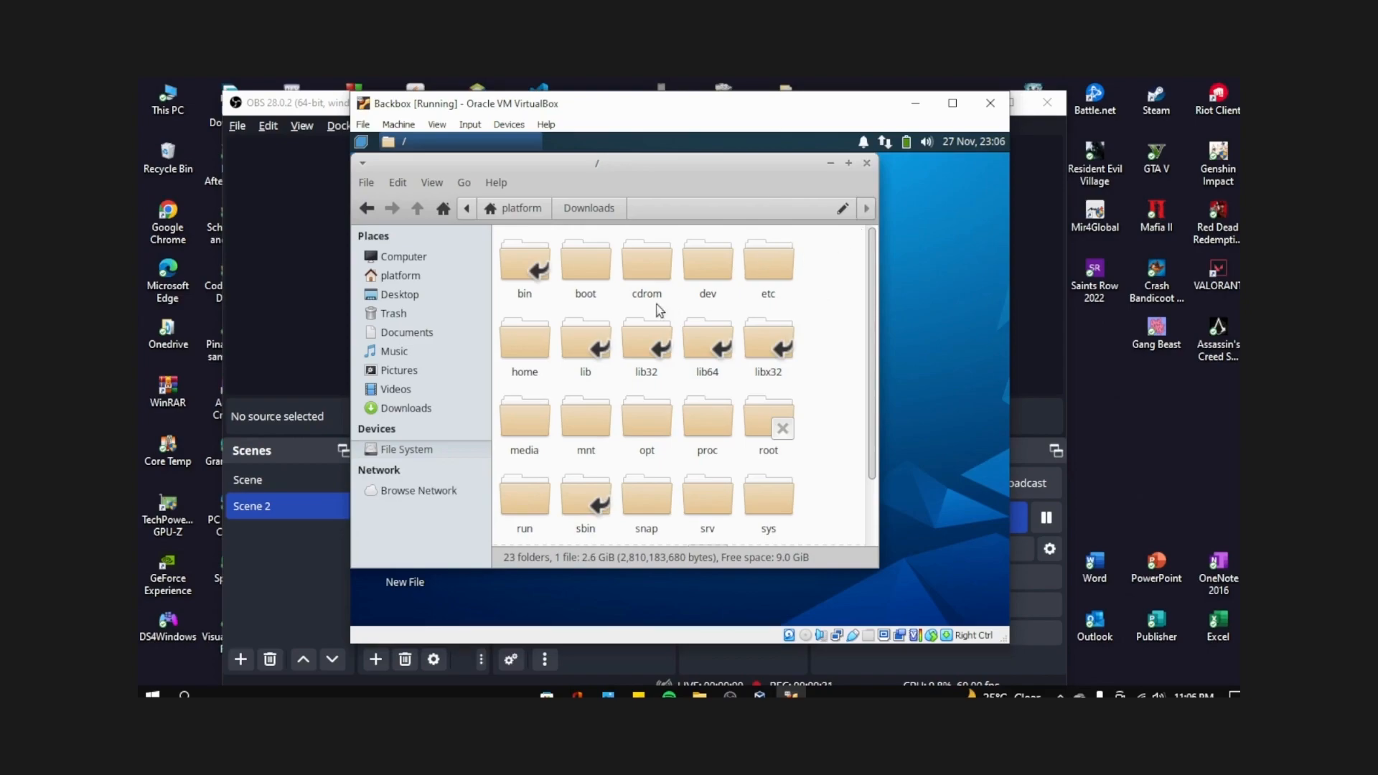
left_click(866, 163)
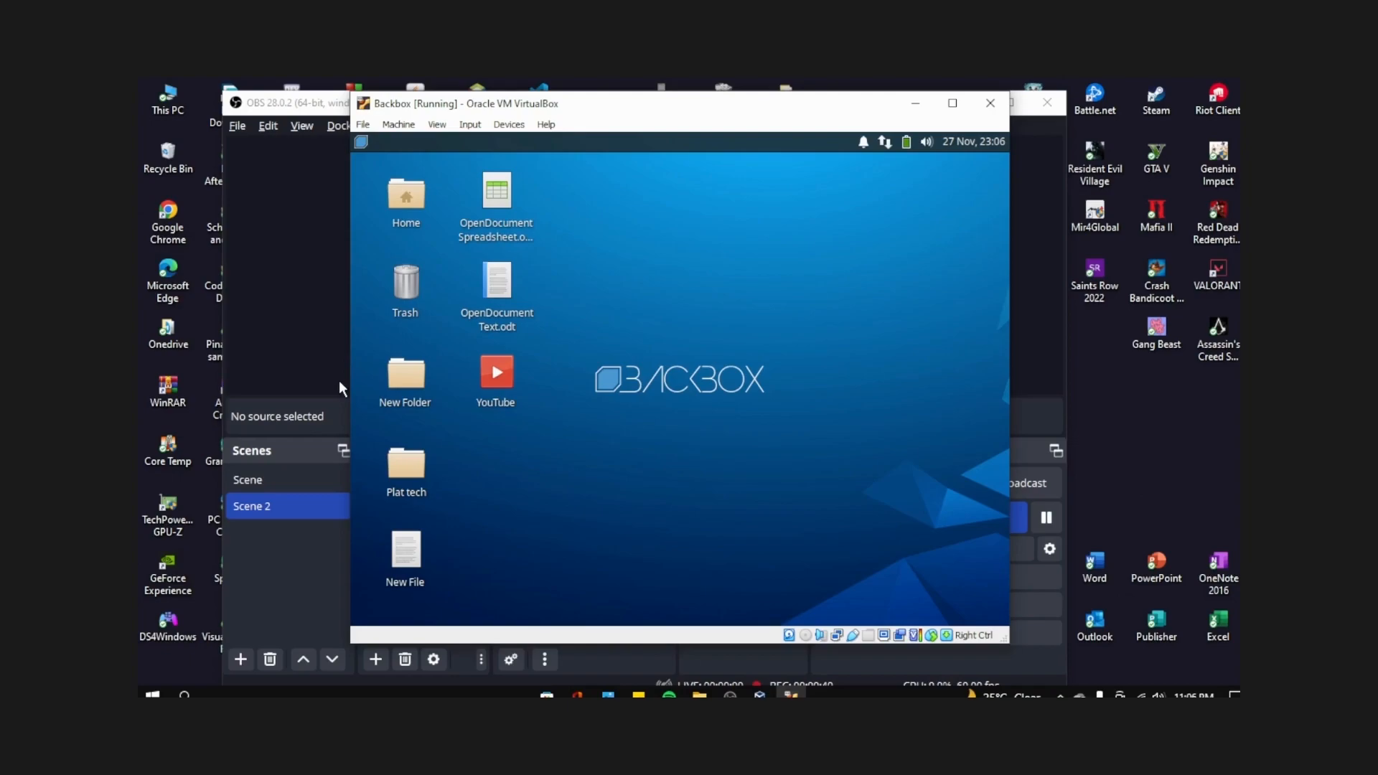
key("ctrl+shift+Escape")
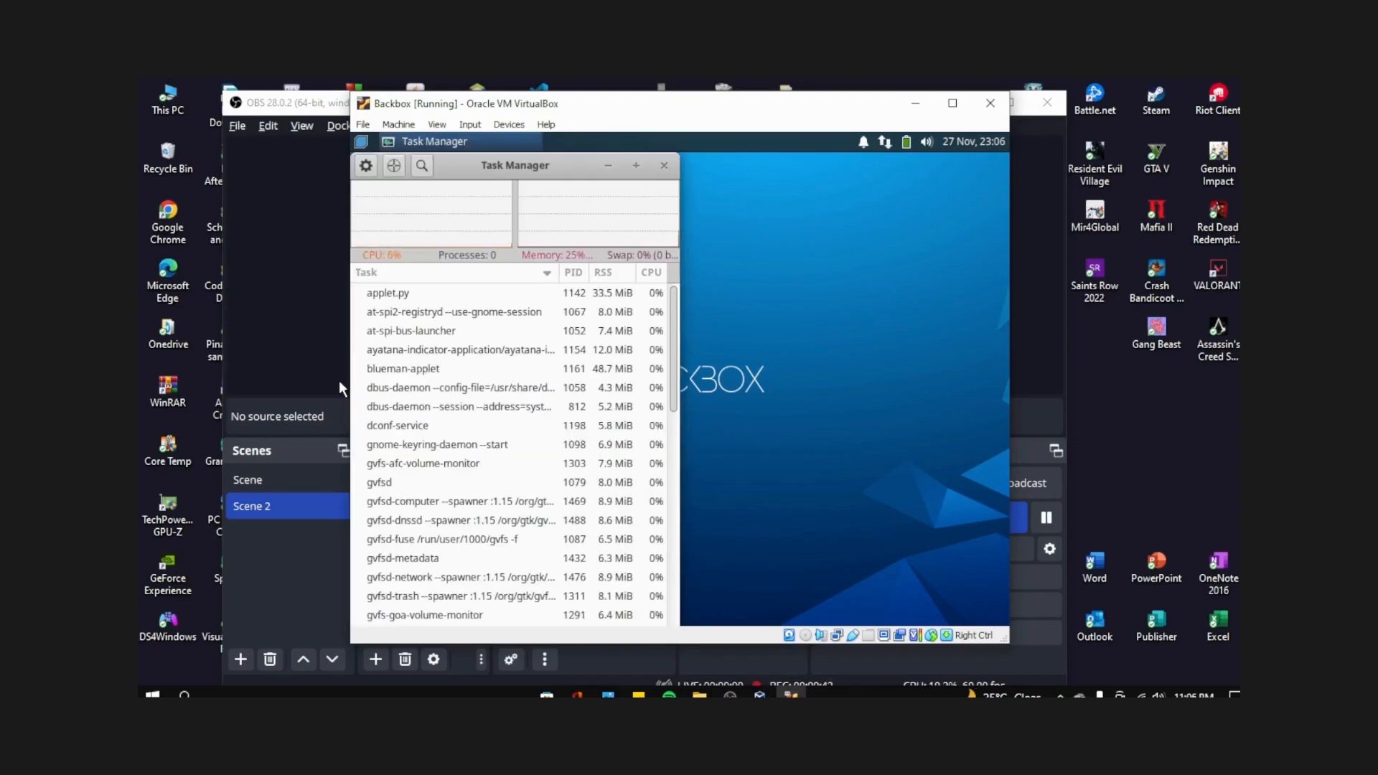
left_click_drag(567, 182, 685, 180)
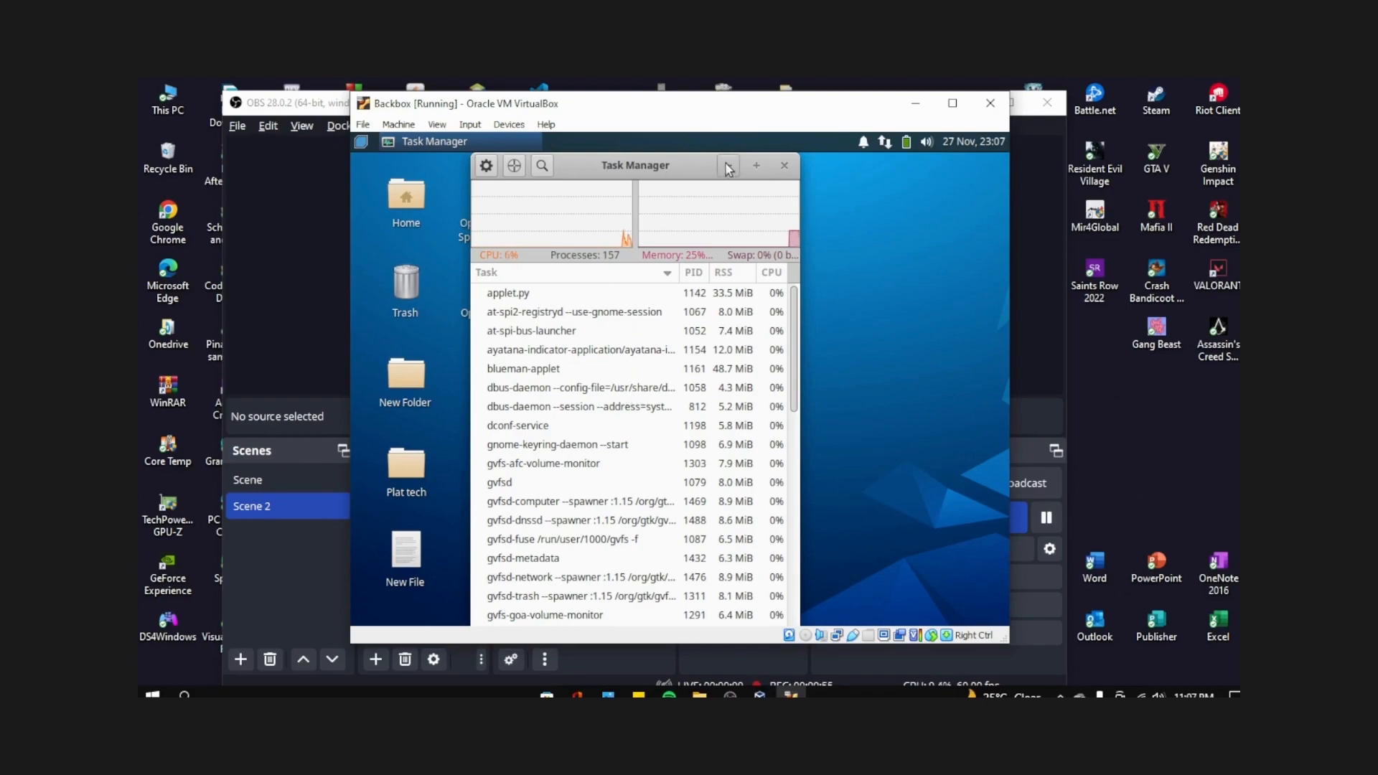
left_click(785, 165)
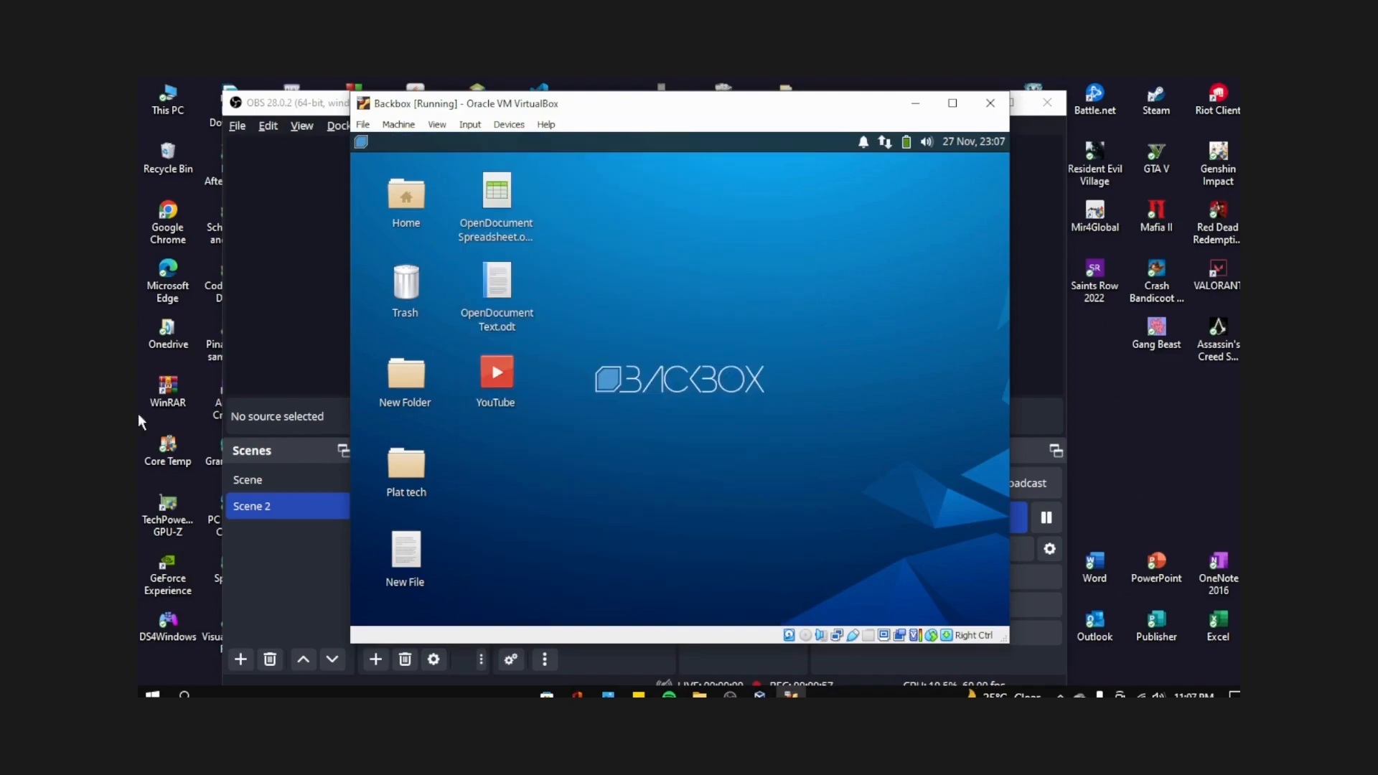
- Open the Whisker application menu and search for 'wev' to find weevely
left_click(366, 147)
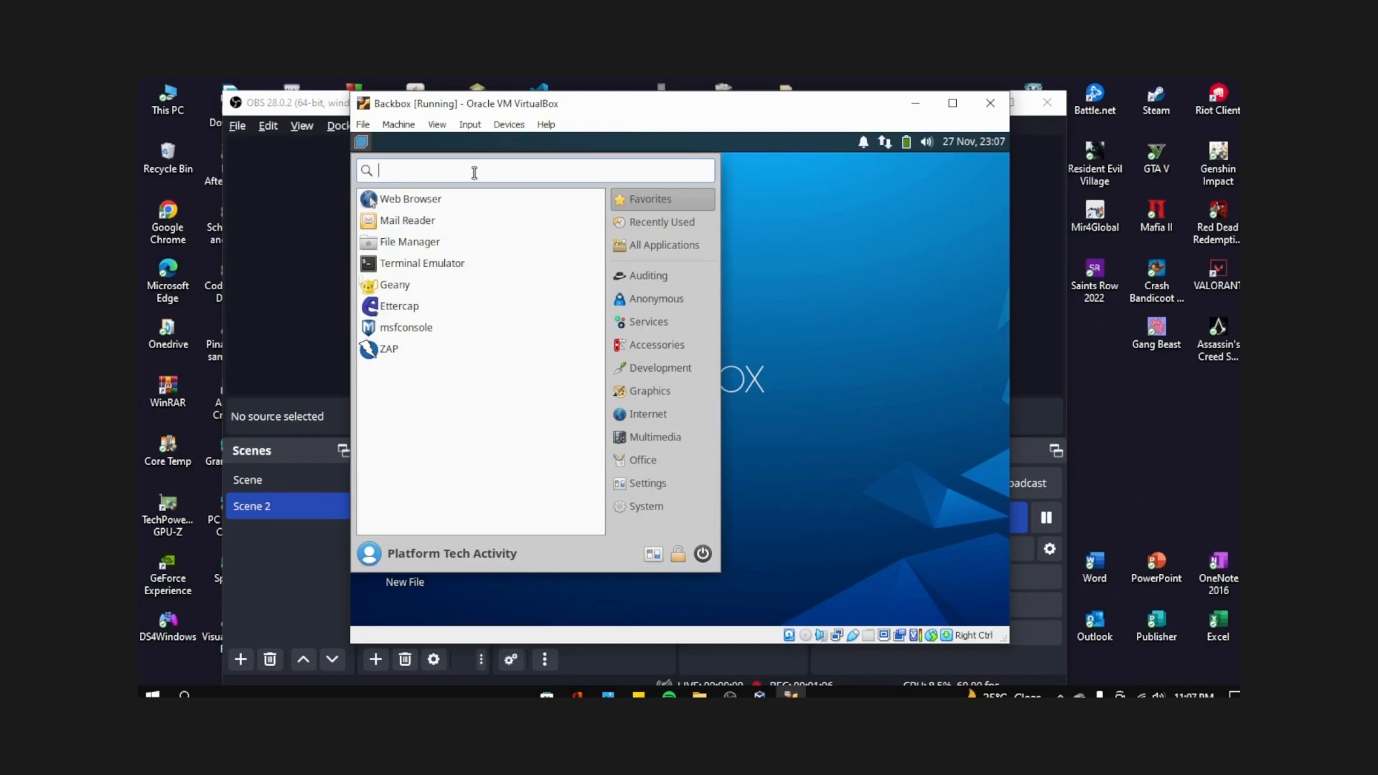
type("wev")
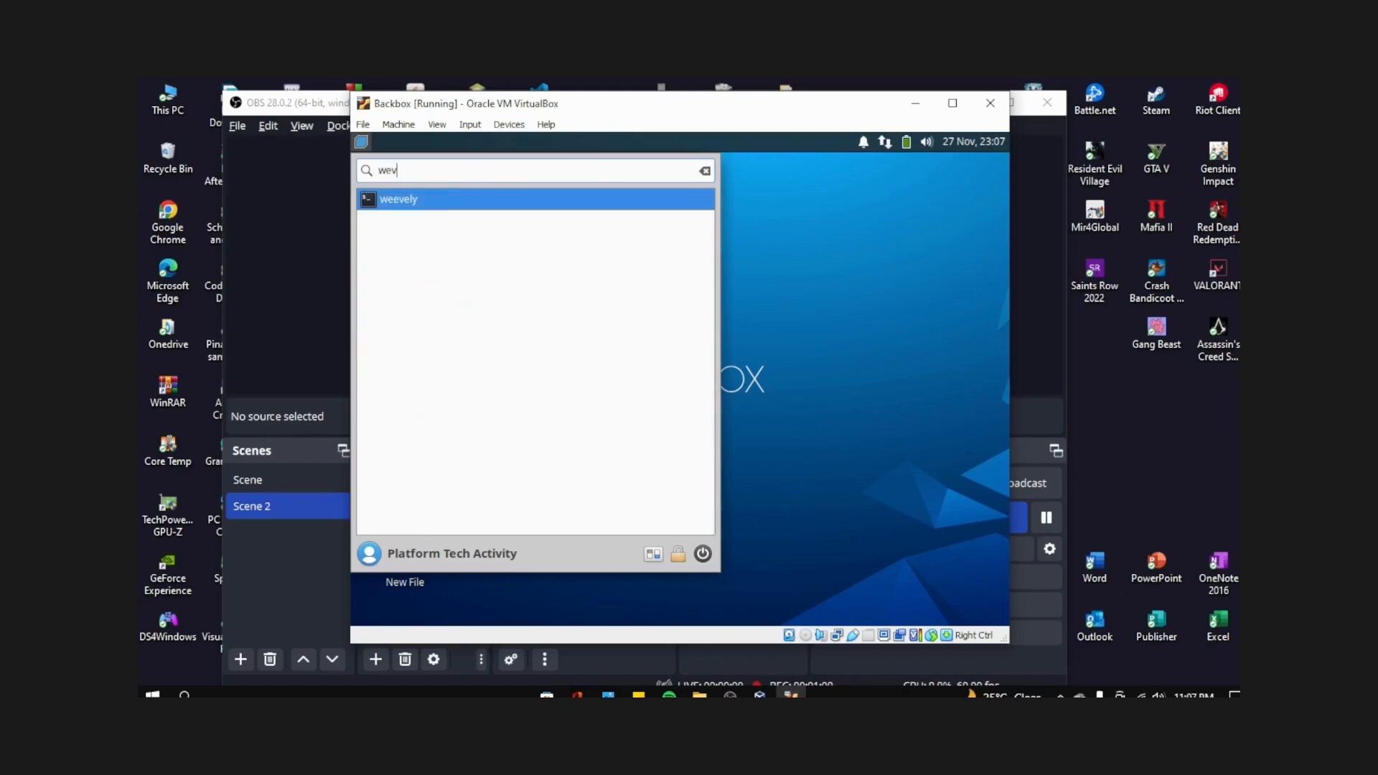
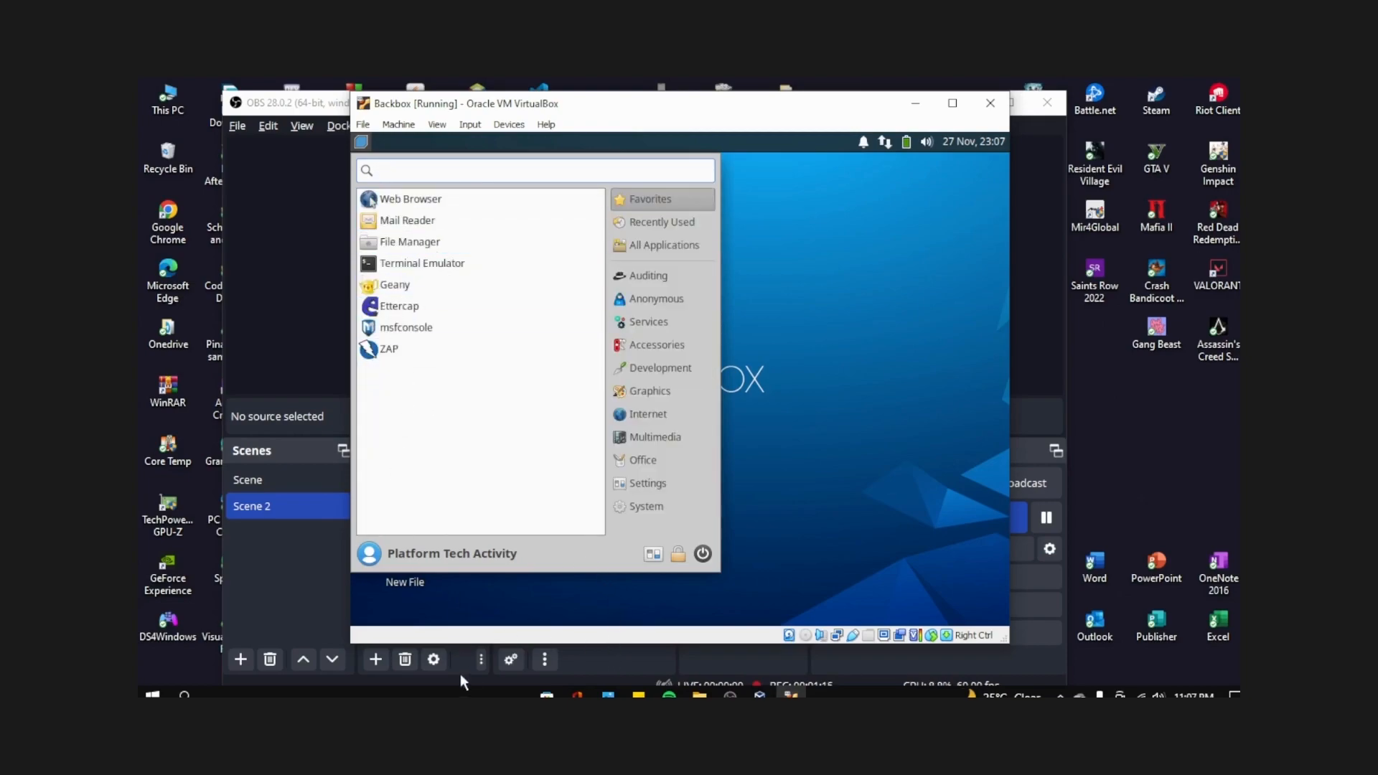
- Open the BackBox user's Mugshot profile editor from the Whisker menu avatar, review it, then close it
left_click(368, 554)
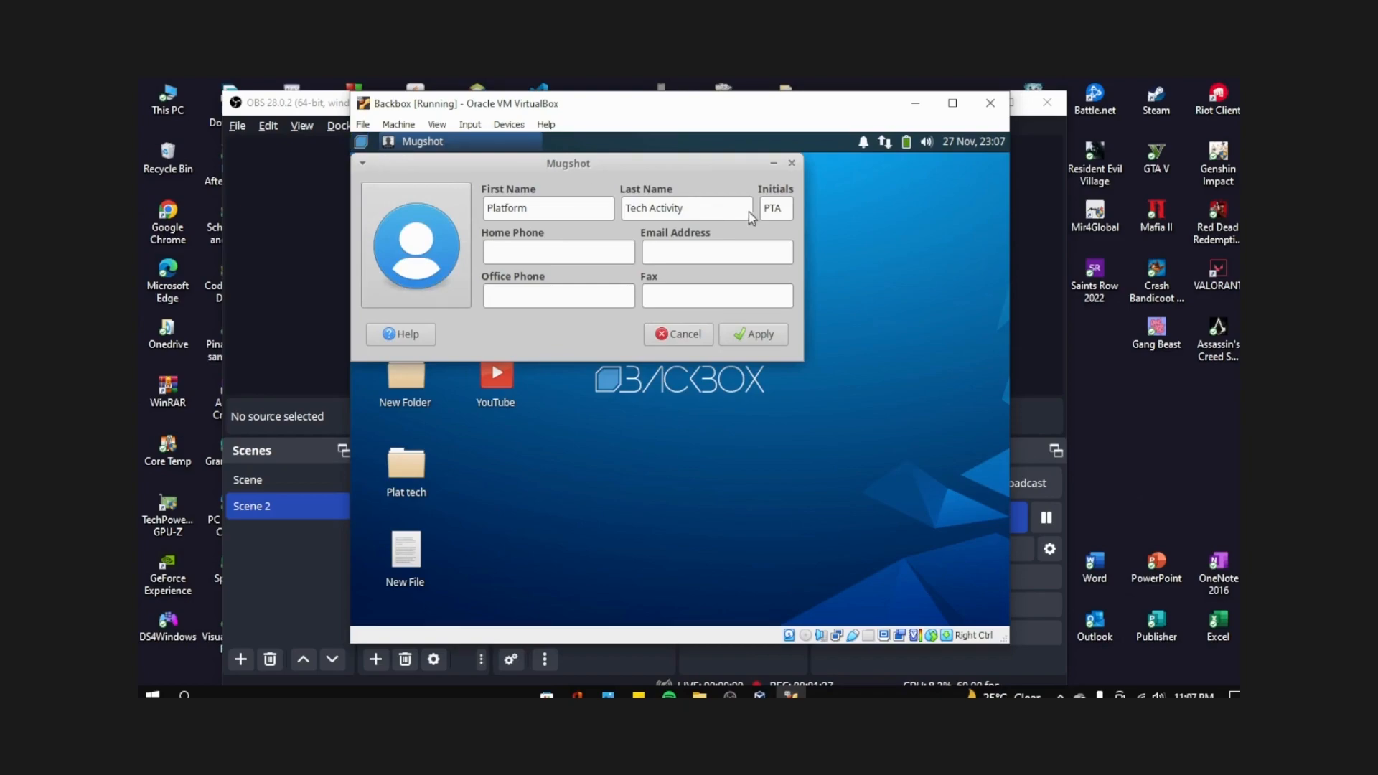
left_click(792, 164)
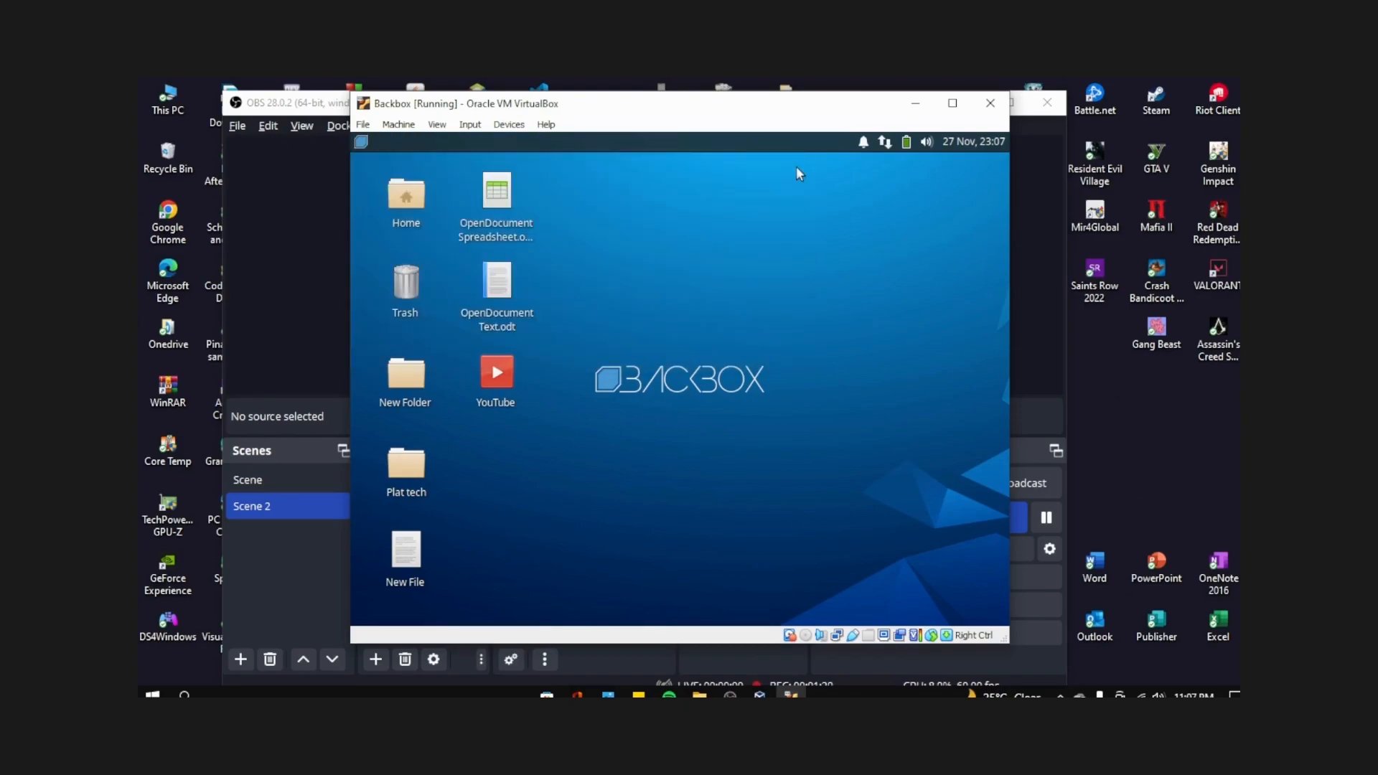
left_click(358, 144)
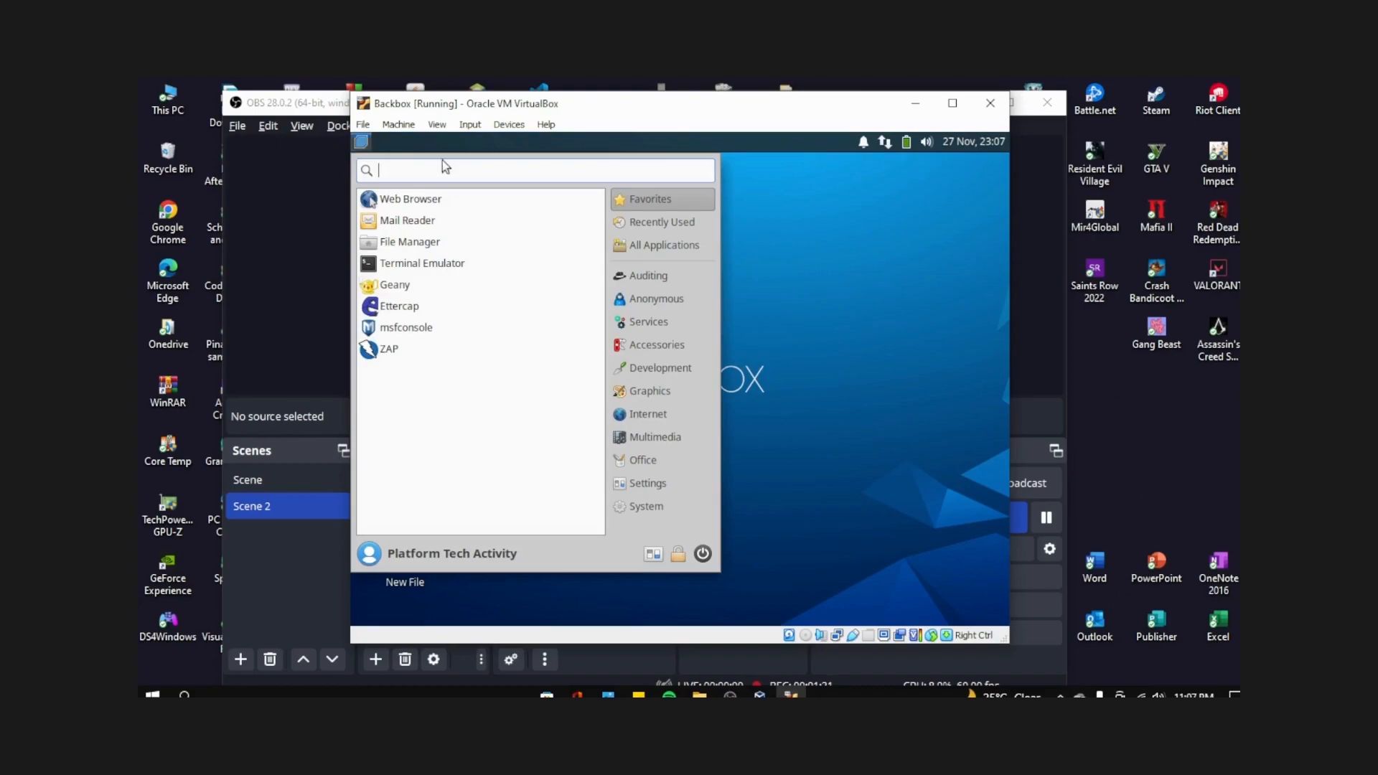
left_click(653, 556)
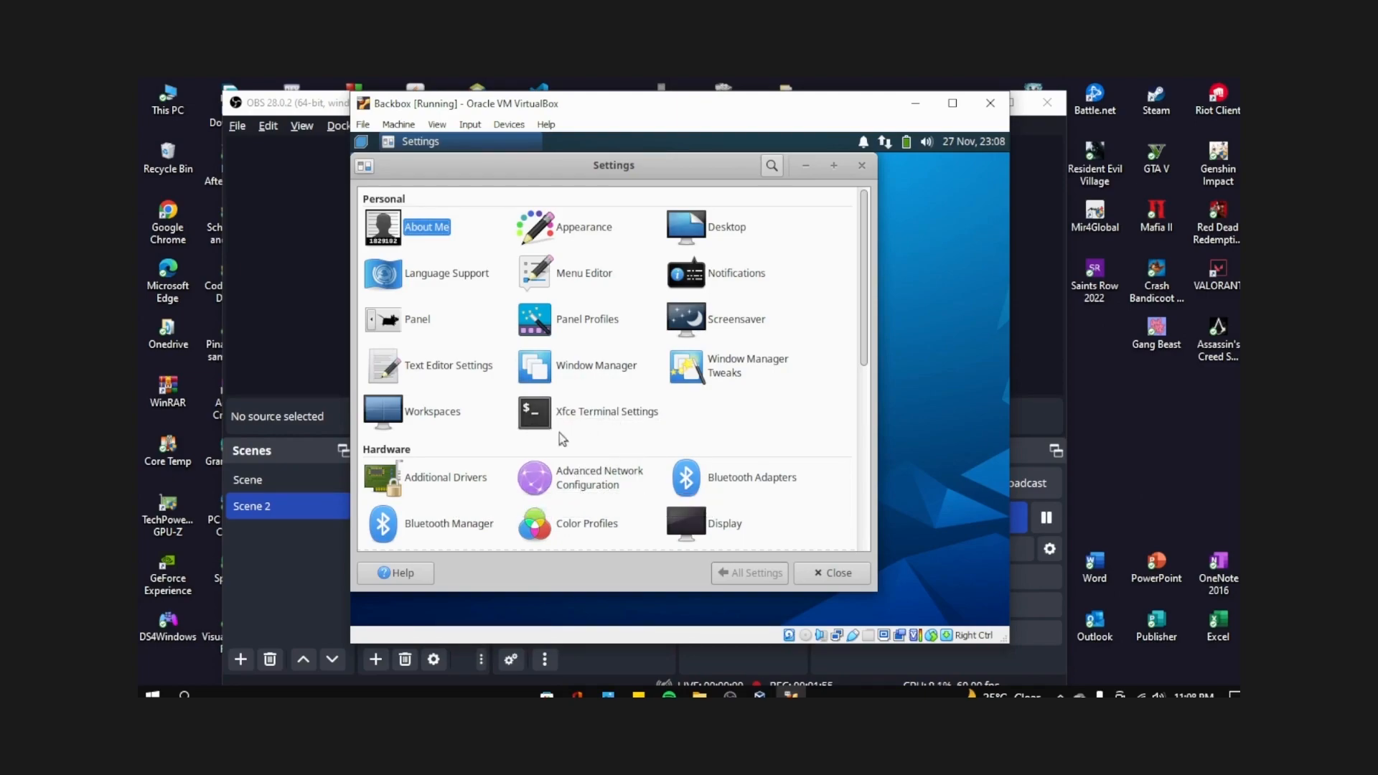
scroll(538, 369, "down", 1)
scroll(535, 378, "down", 1)
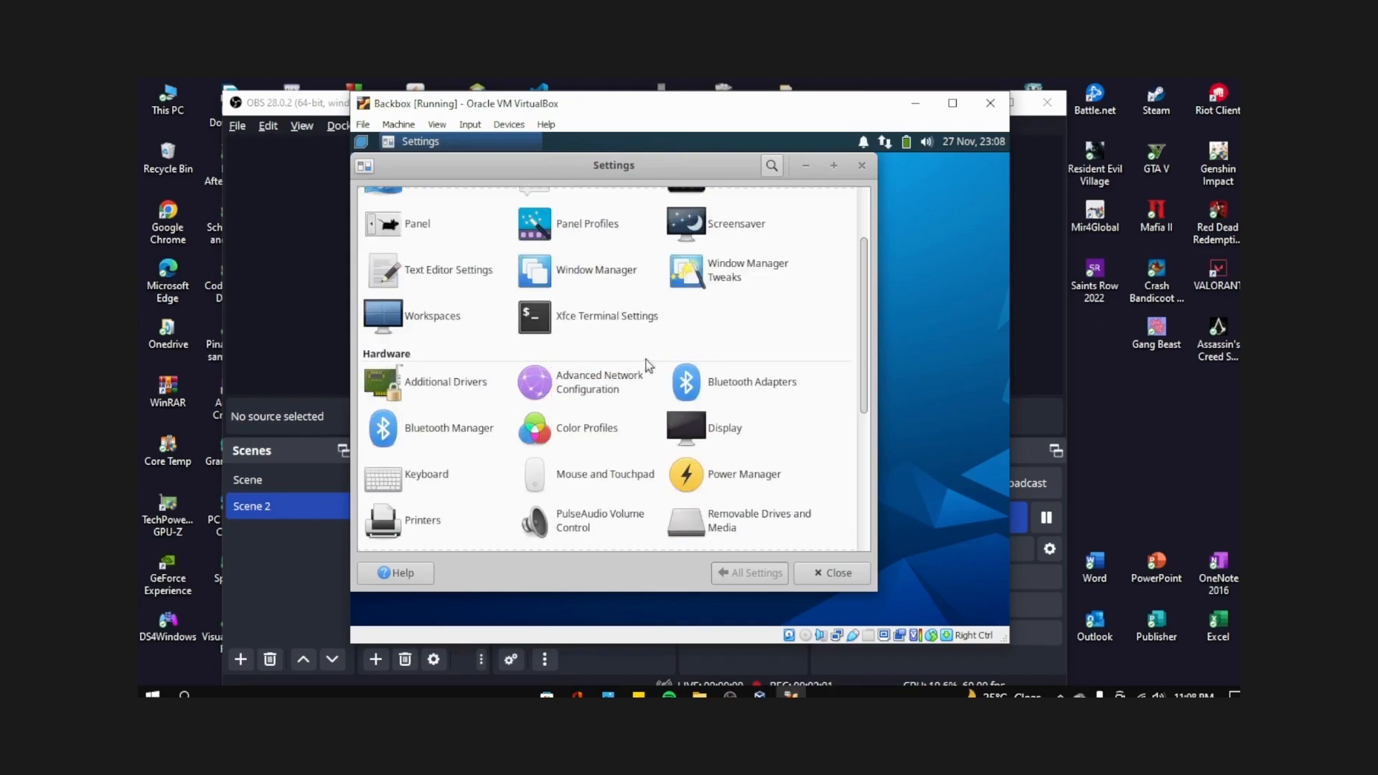
scroll(535, 431, "down", 1)
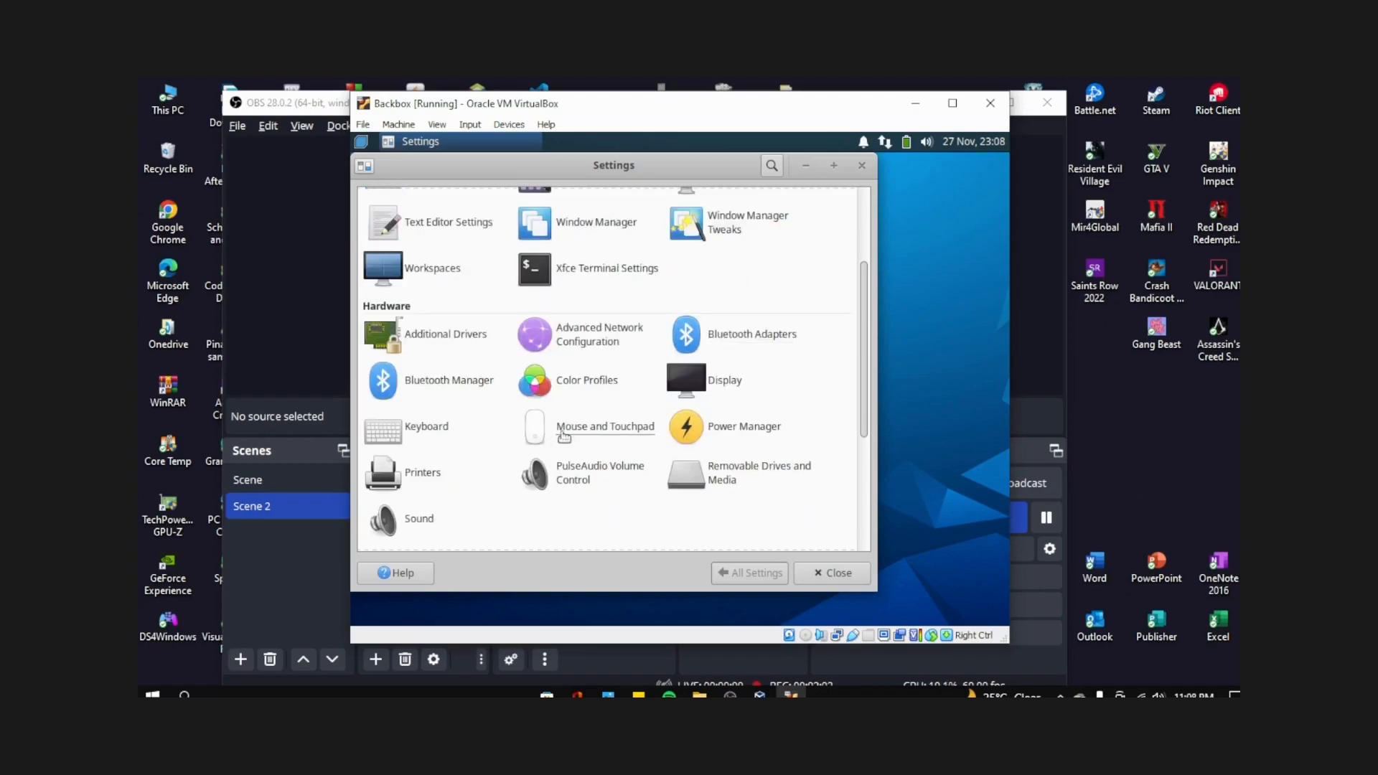
scroll(590, 446, "up", 1)
scroll(590, 446, "up", 2)
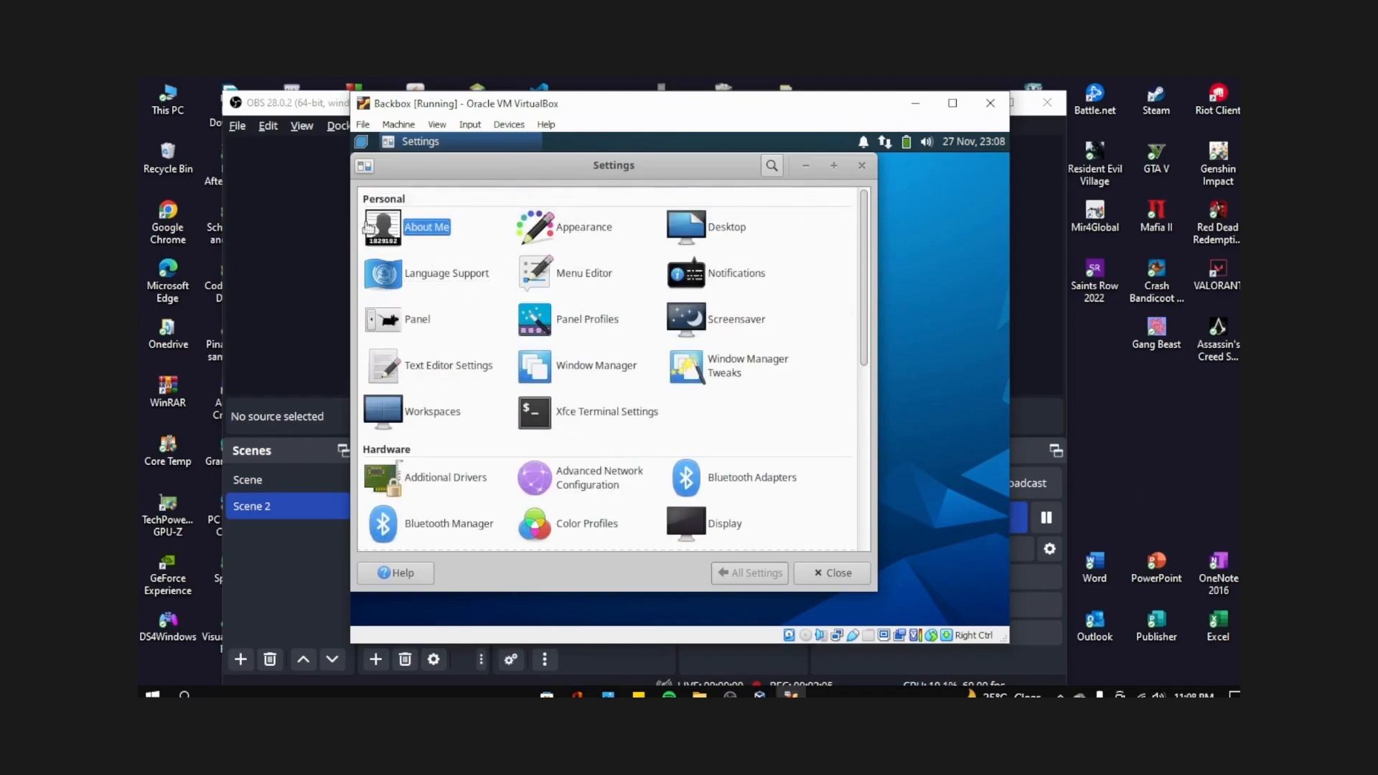
left_click(862, 166)
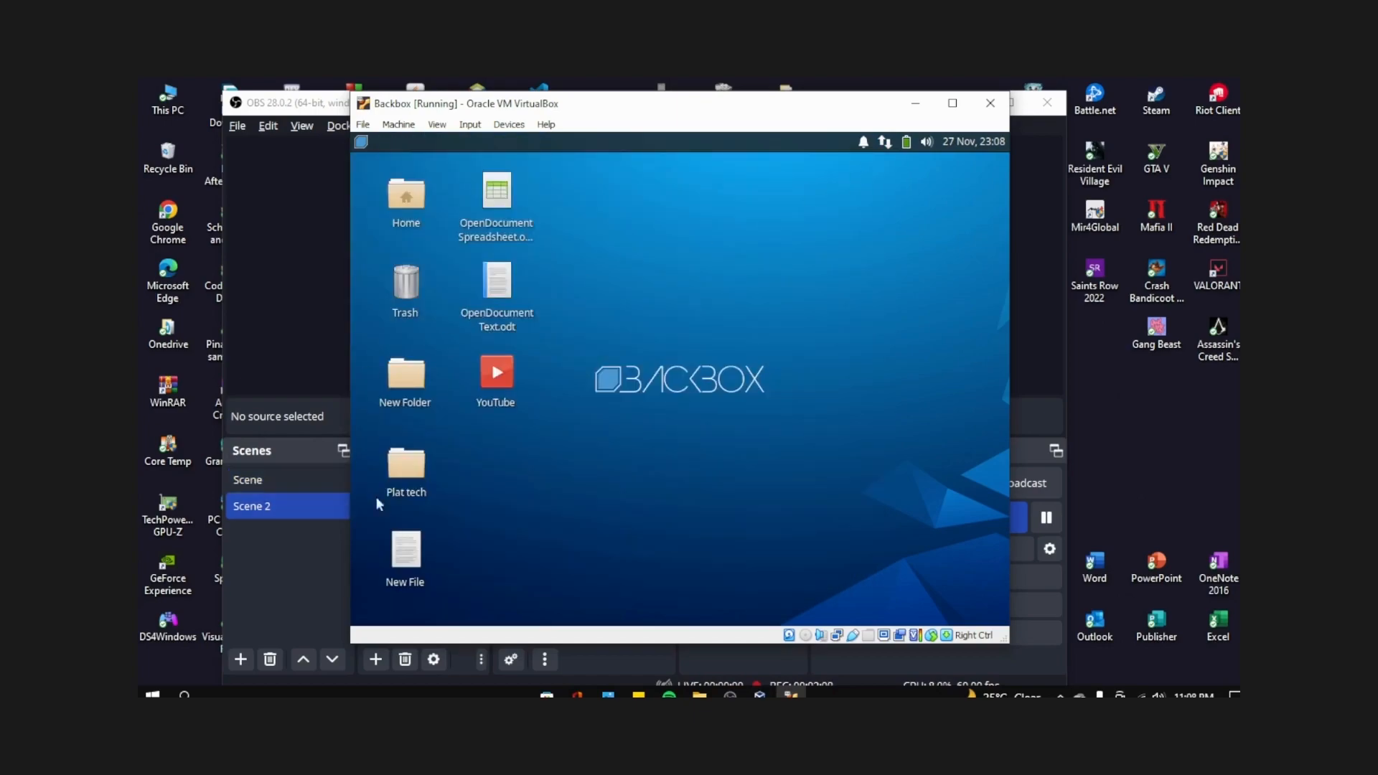
- Reopen the Whisker application menu, then switch to OBS for the closing 'Thanks for watching' card
left_click(360, 144)
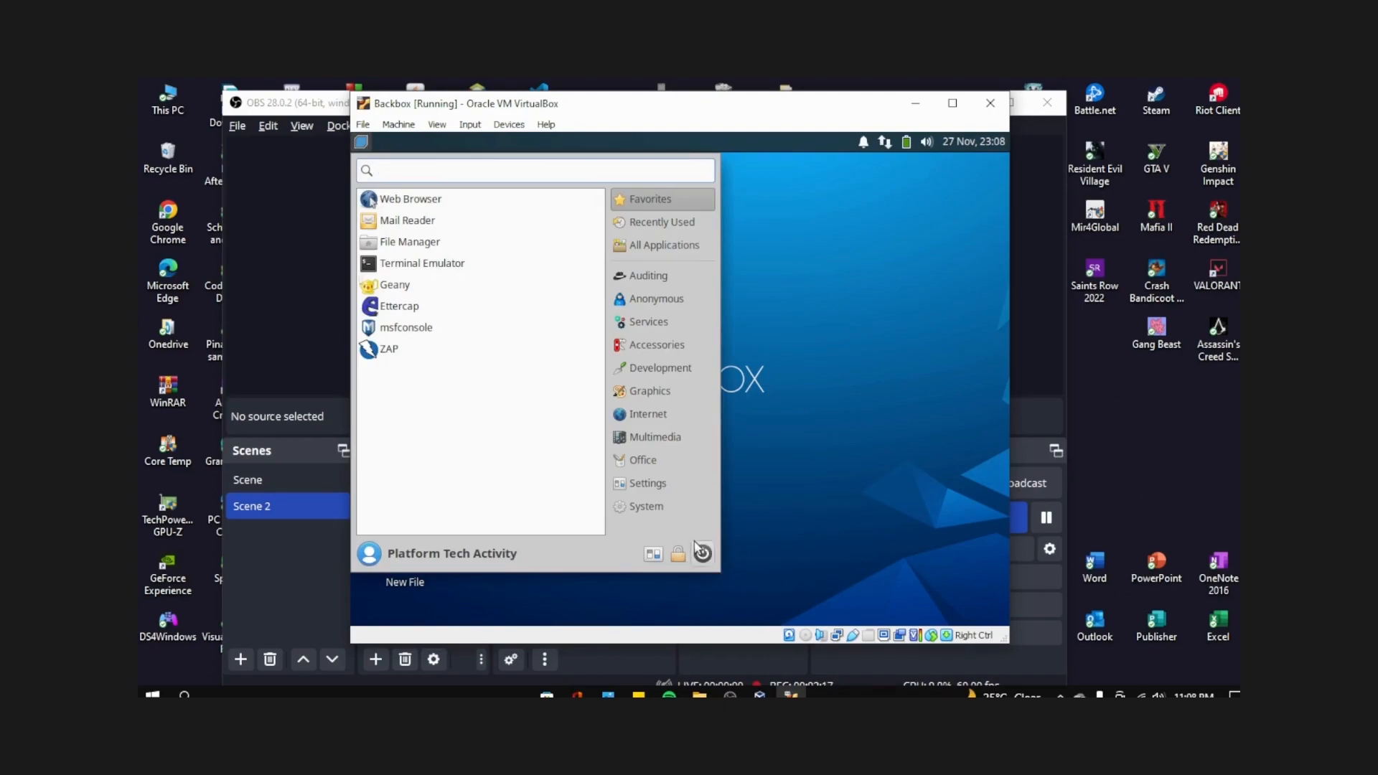
left_click(1025, 339)
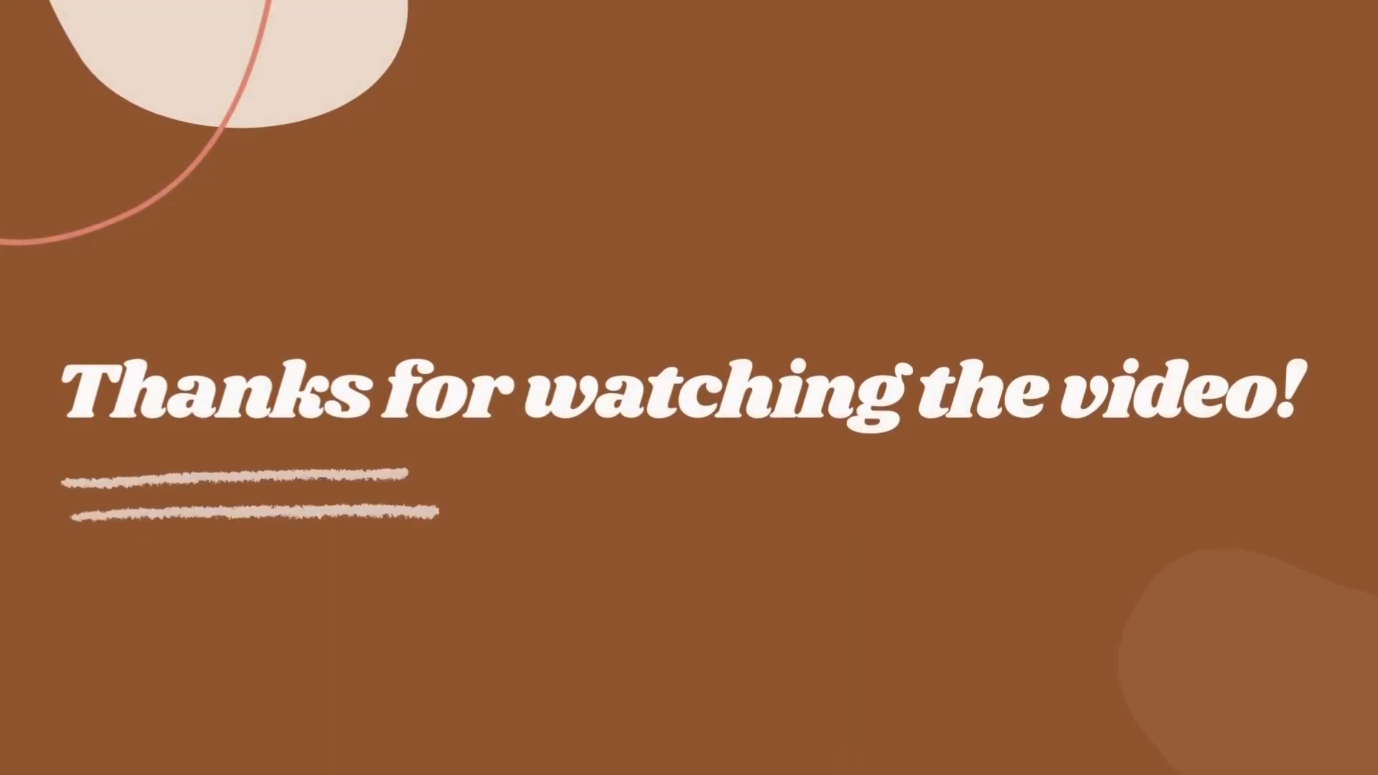